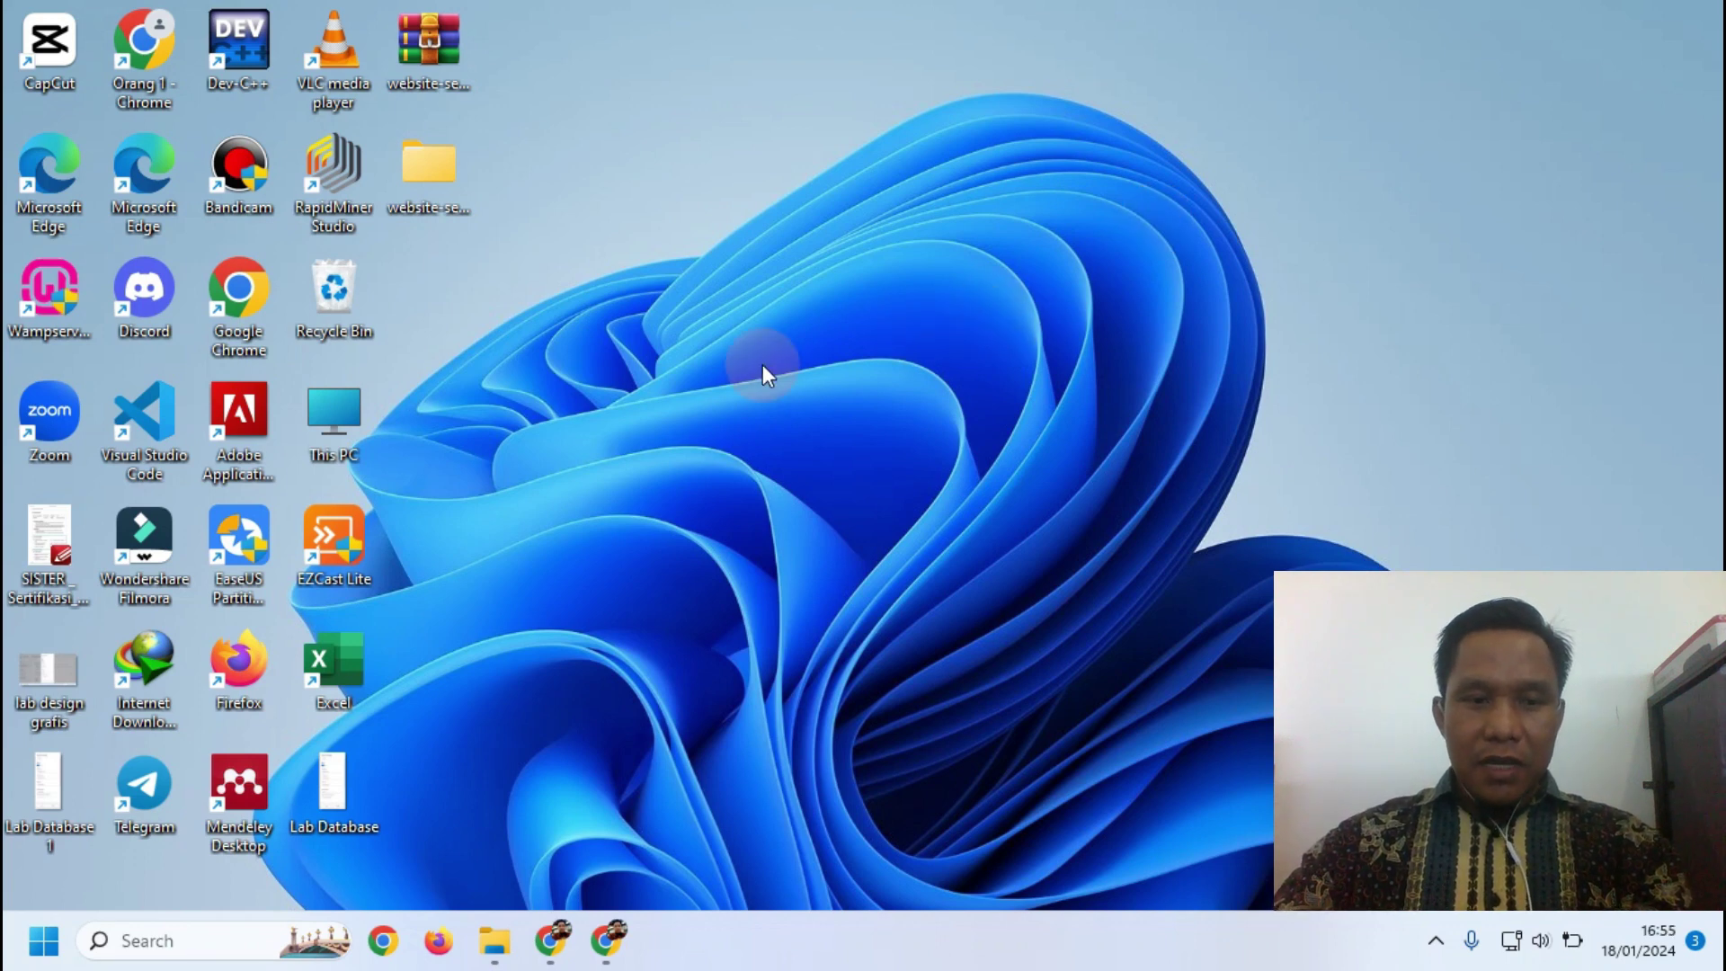
Launch Excel, create a blank workbook, and open Options from the File menu's More list
double_click(337, 667)
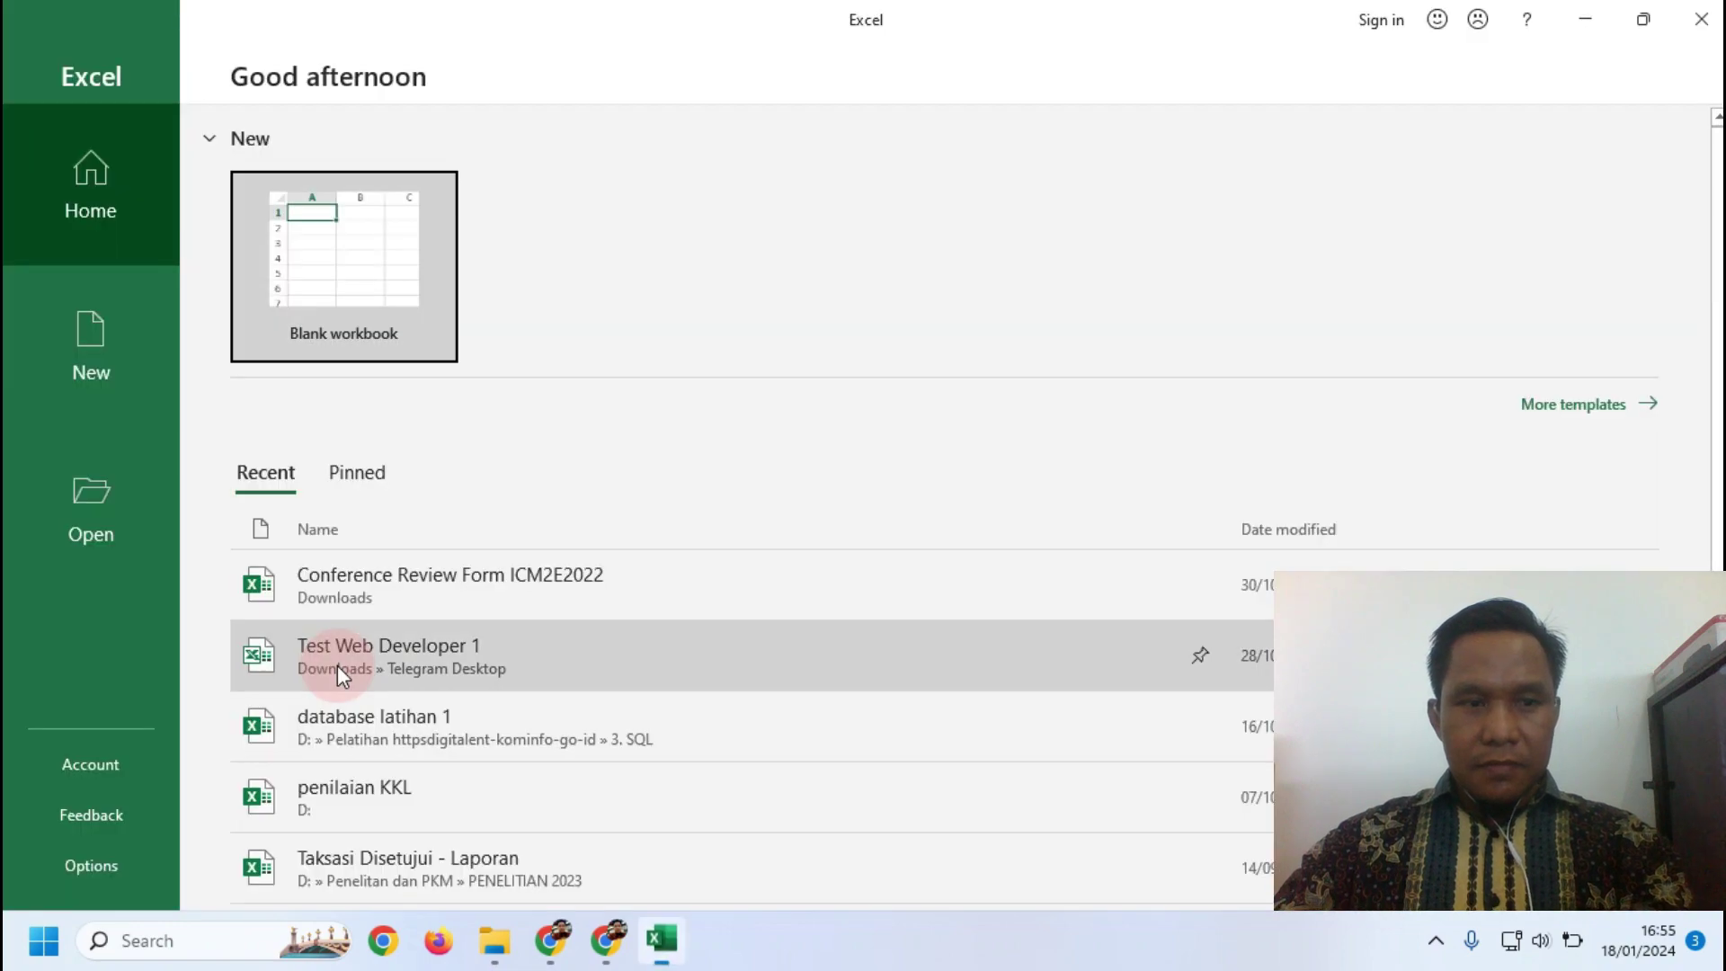
click(364, 317)
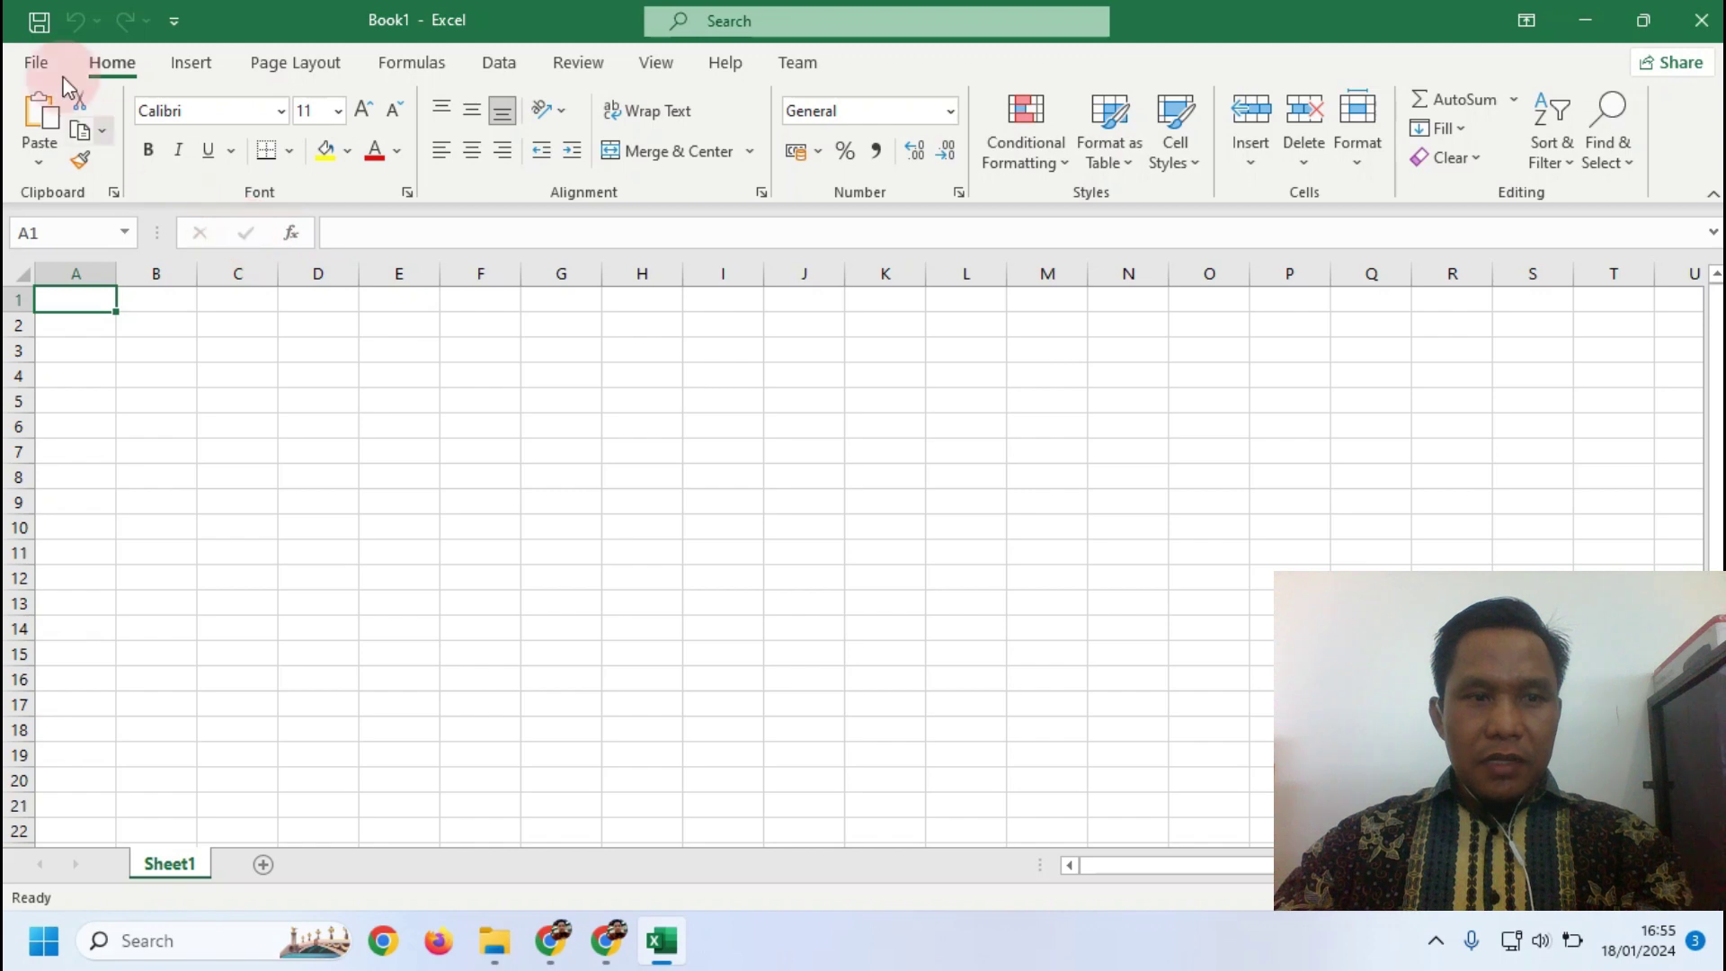
click(40, 64)
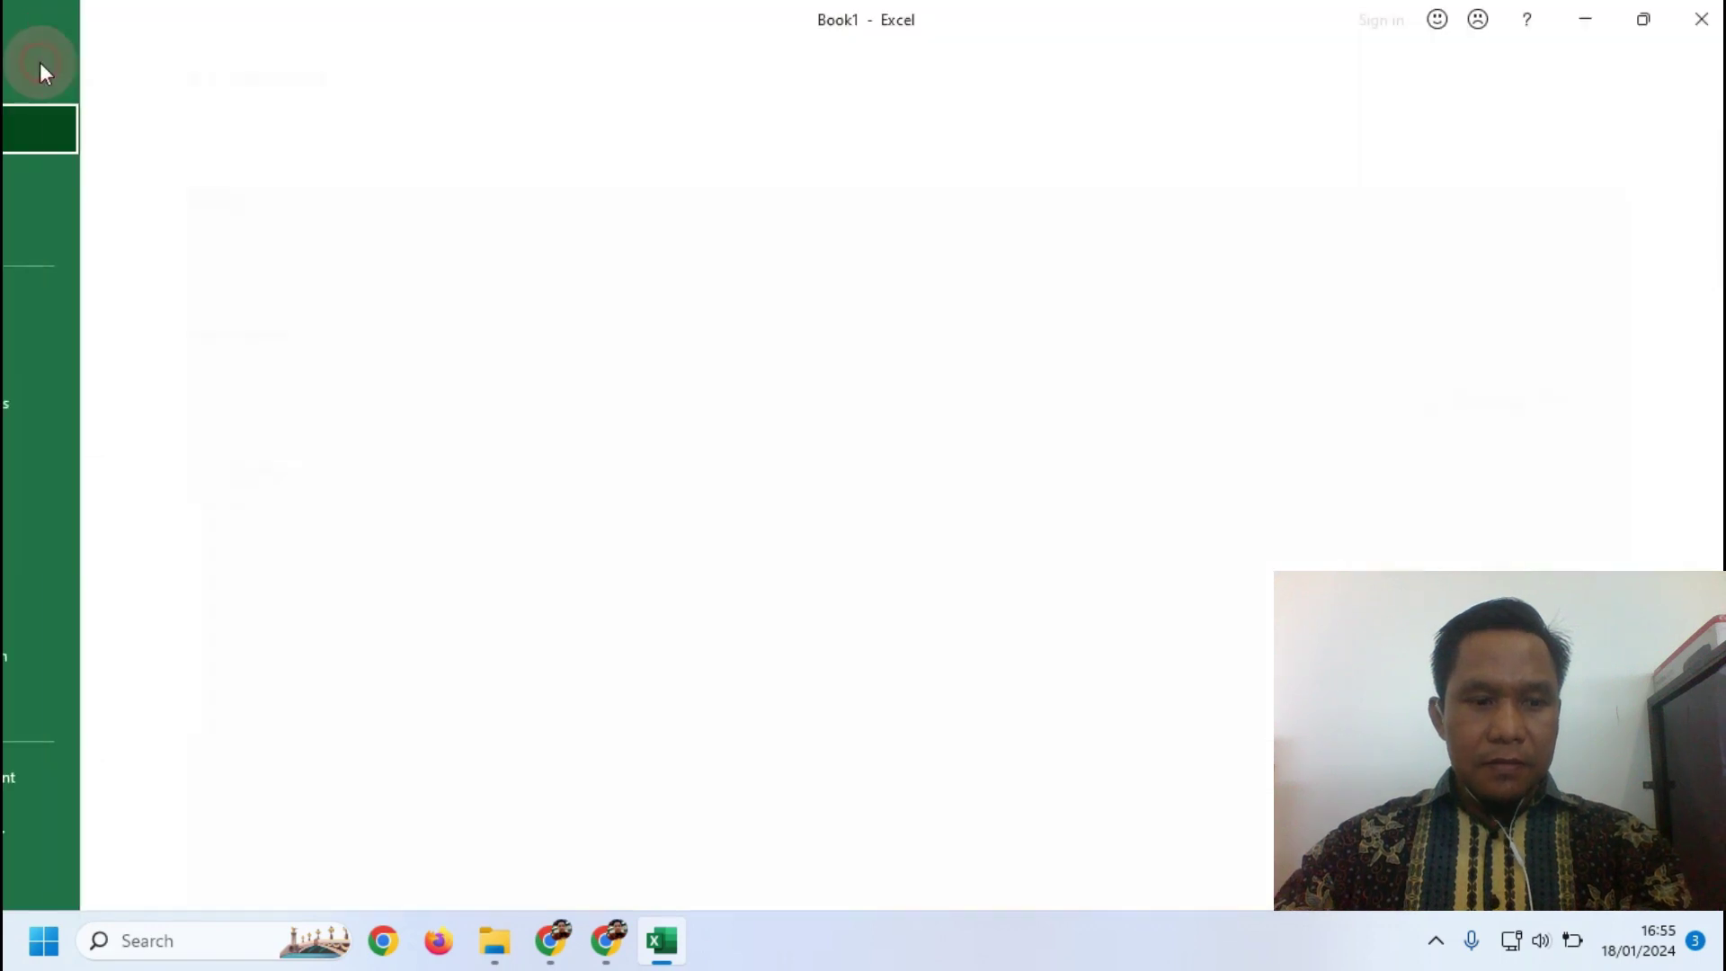
click(90, 838)
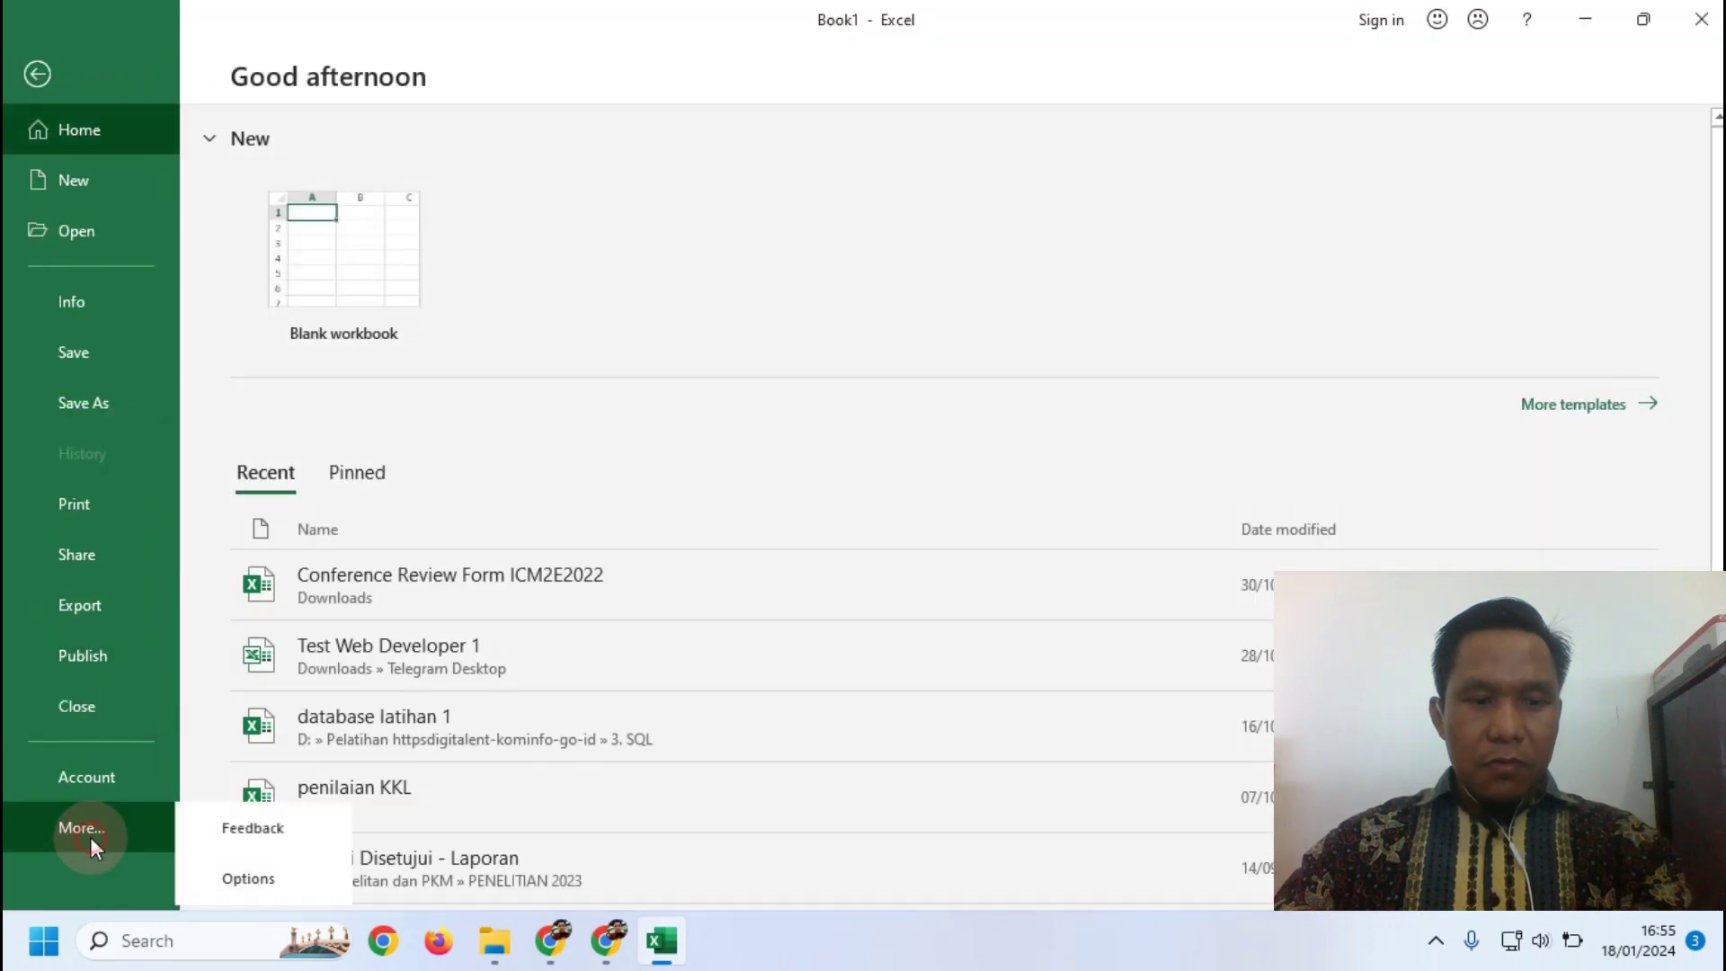
click(269, 882)
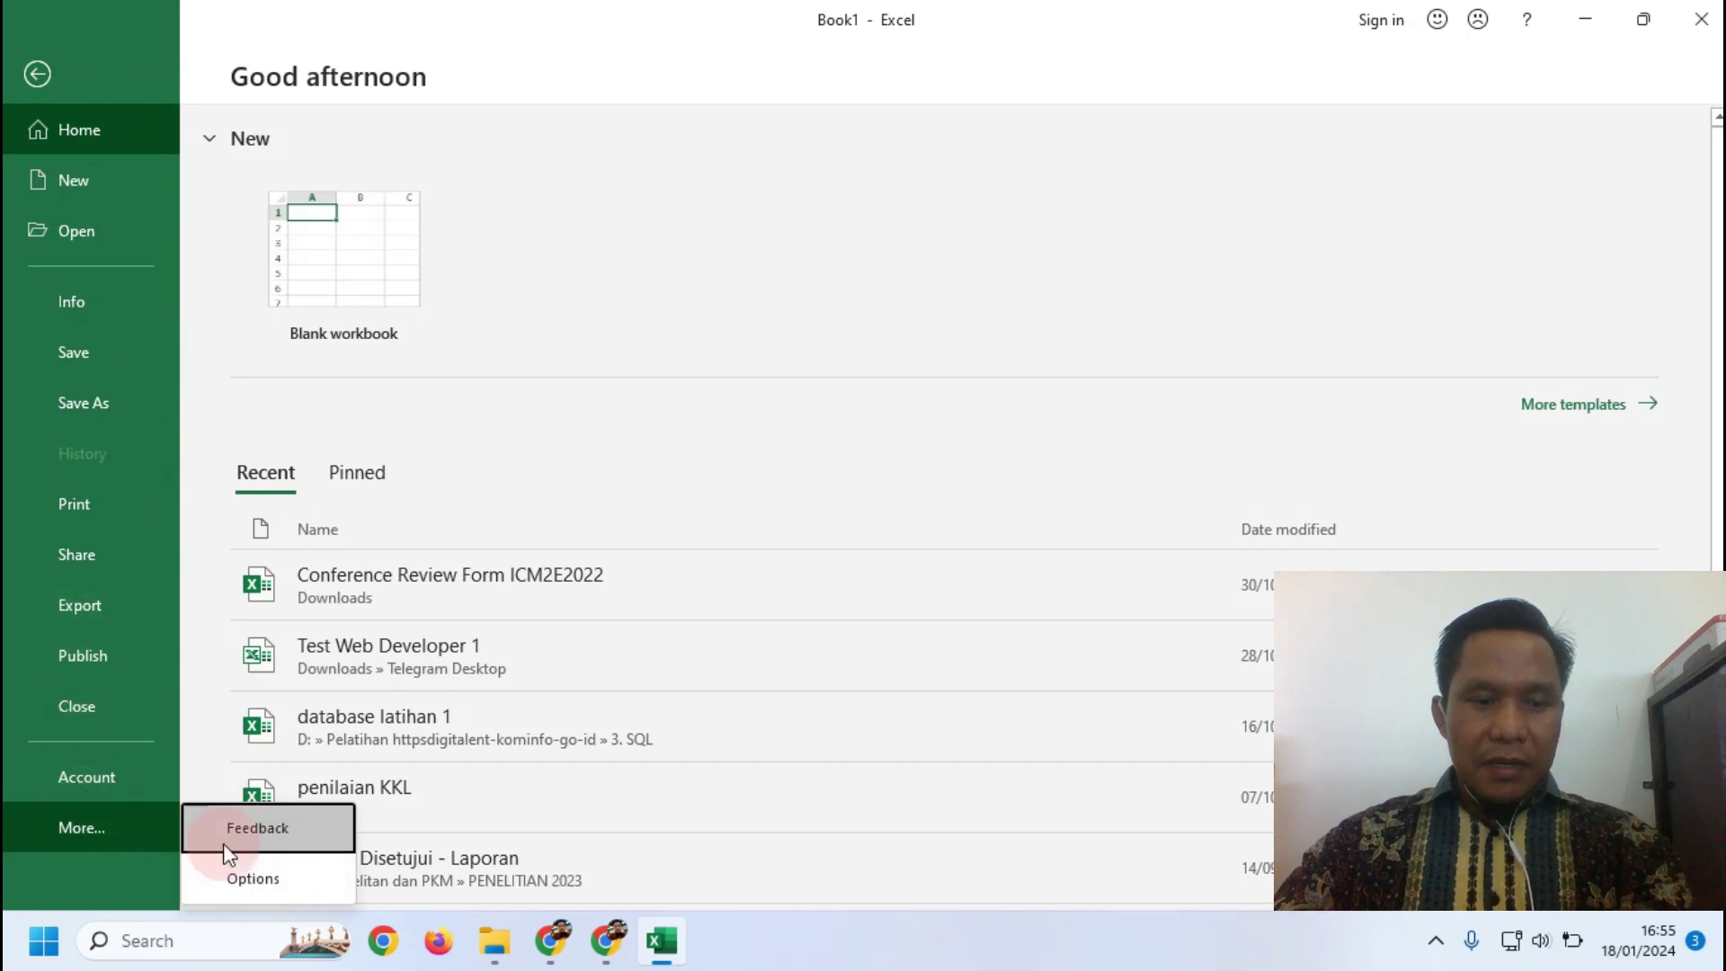
click(262, 881)
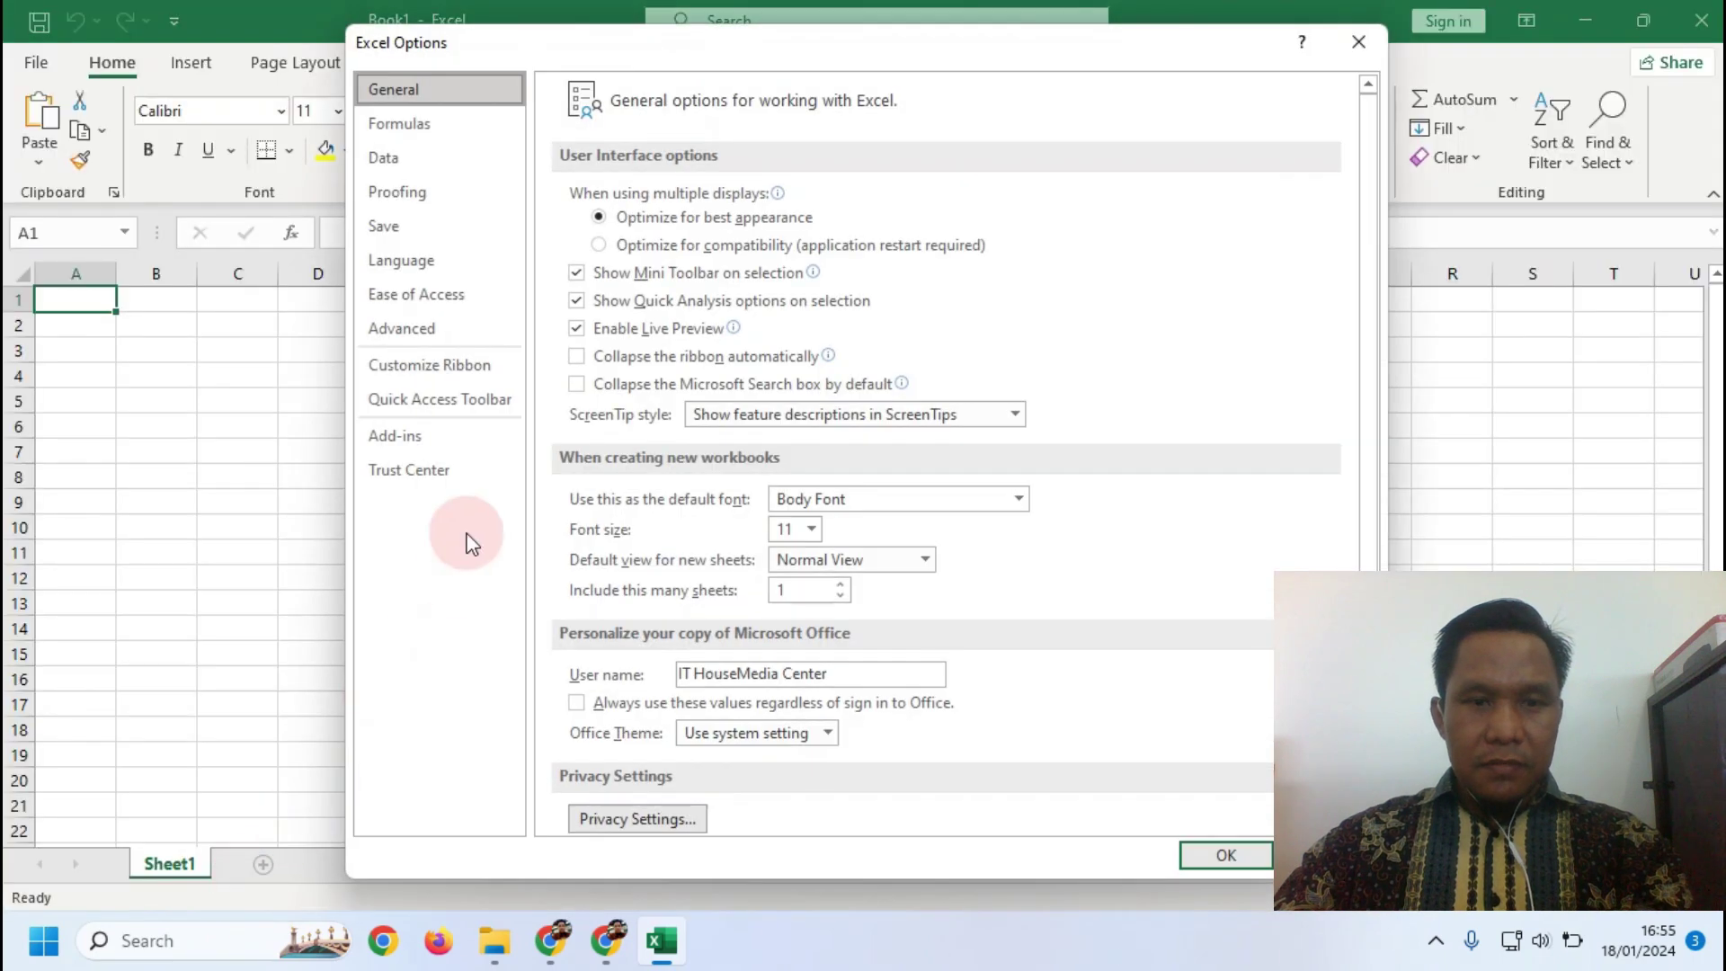
In the Save options, keep AutoRecover enabled, change its interval to 1 minute, and confirm with OK
click(394, 92)
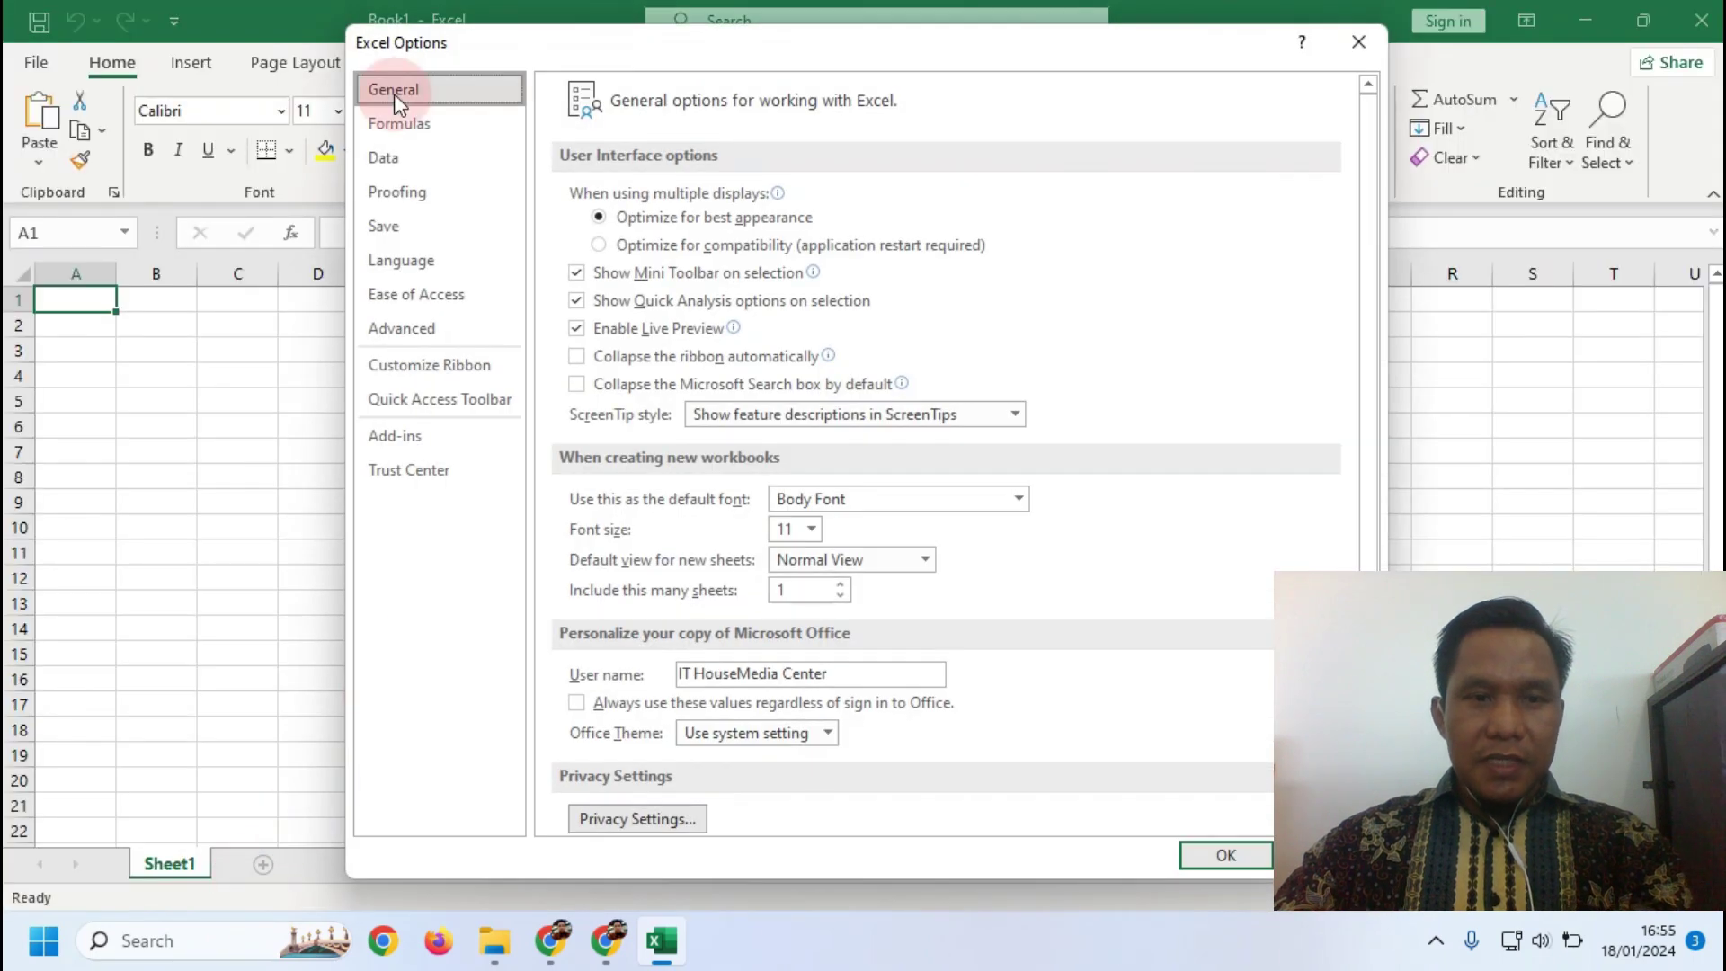
click(394, 227)
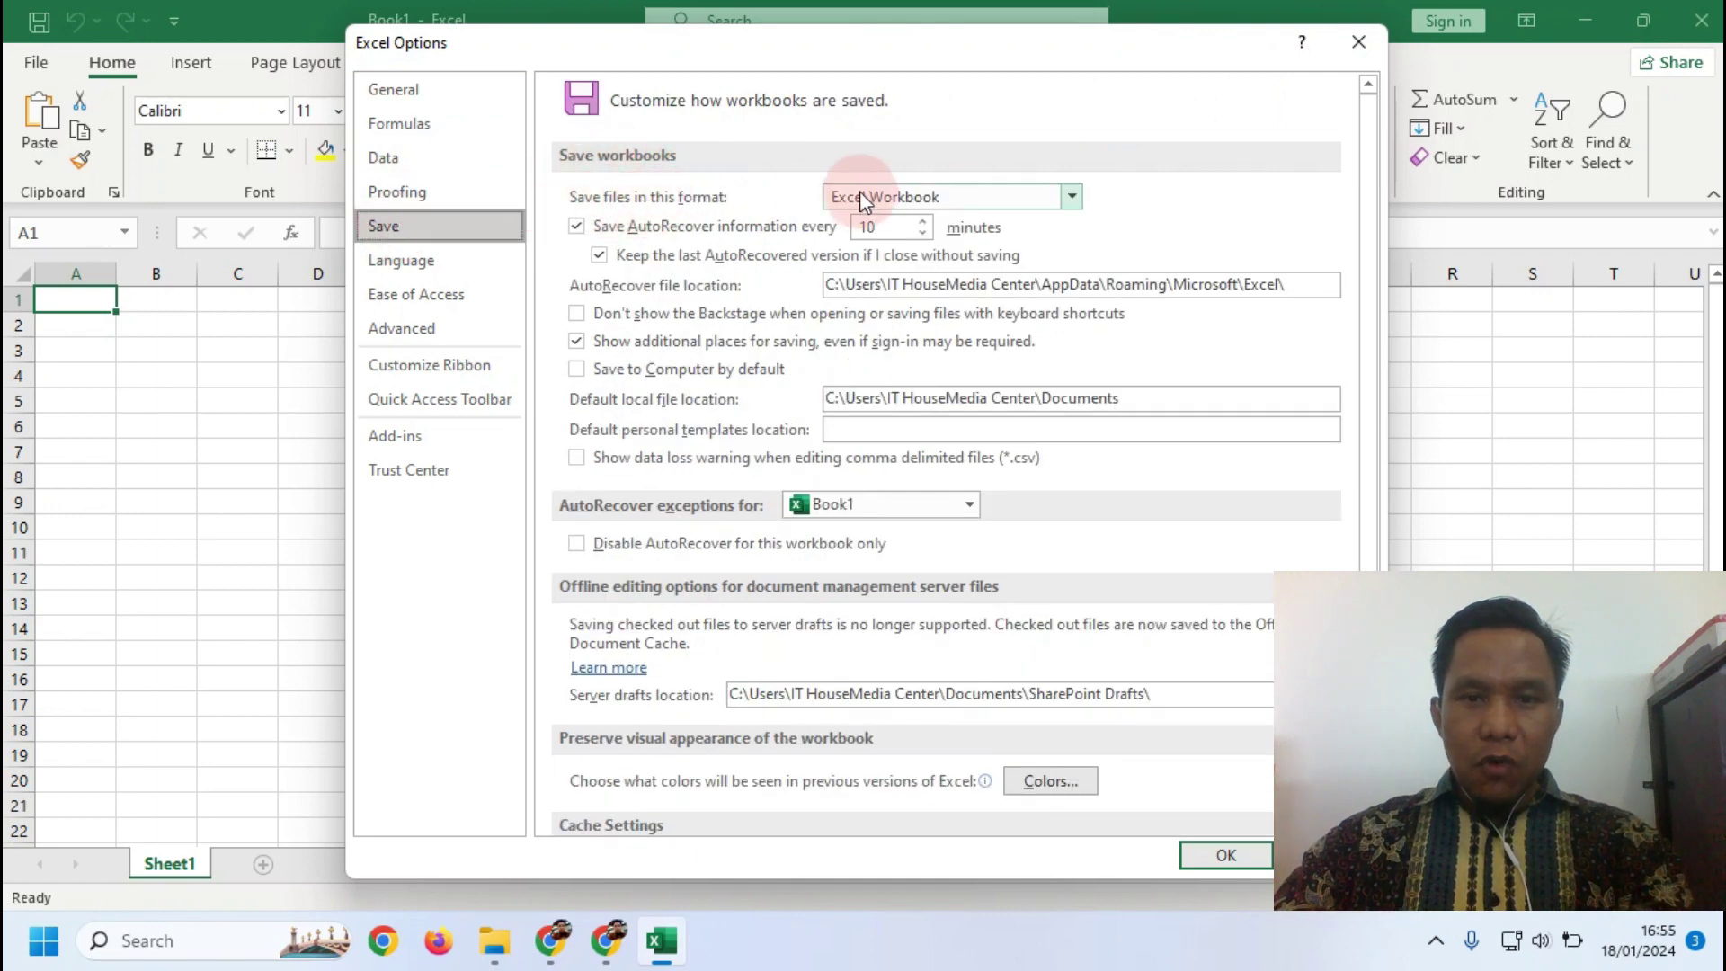
click(575, 227)
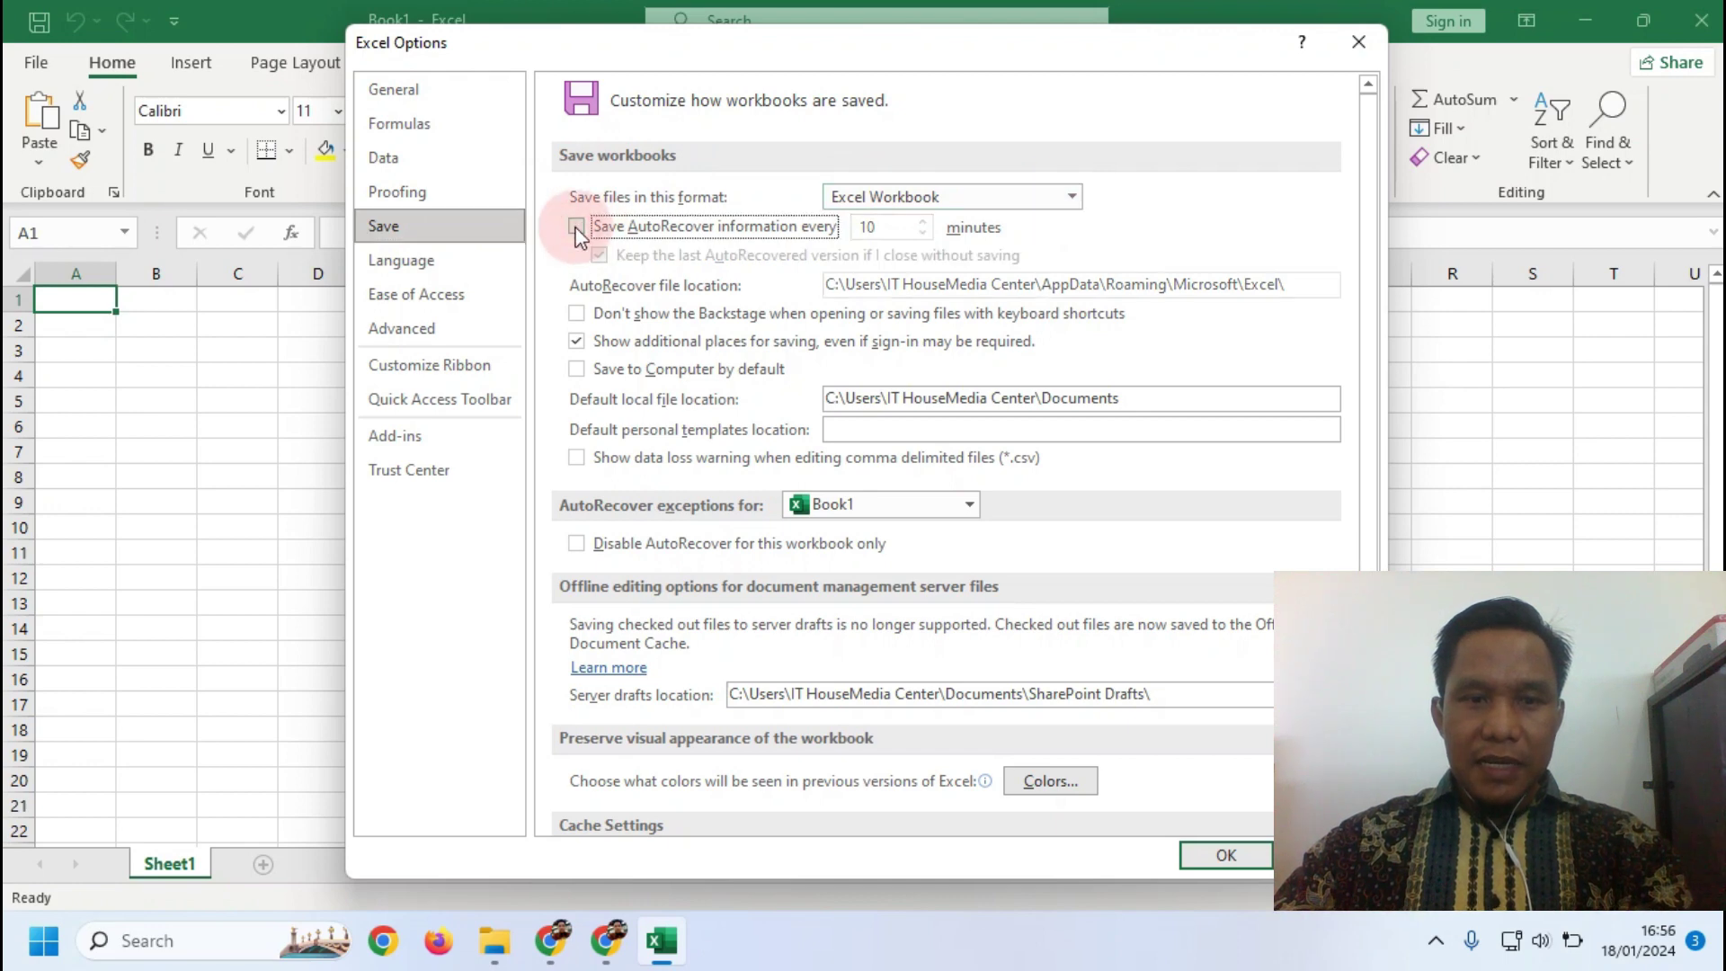
click(576, 226)
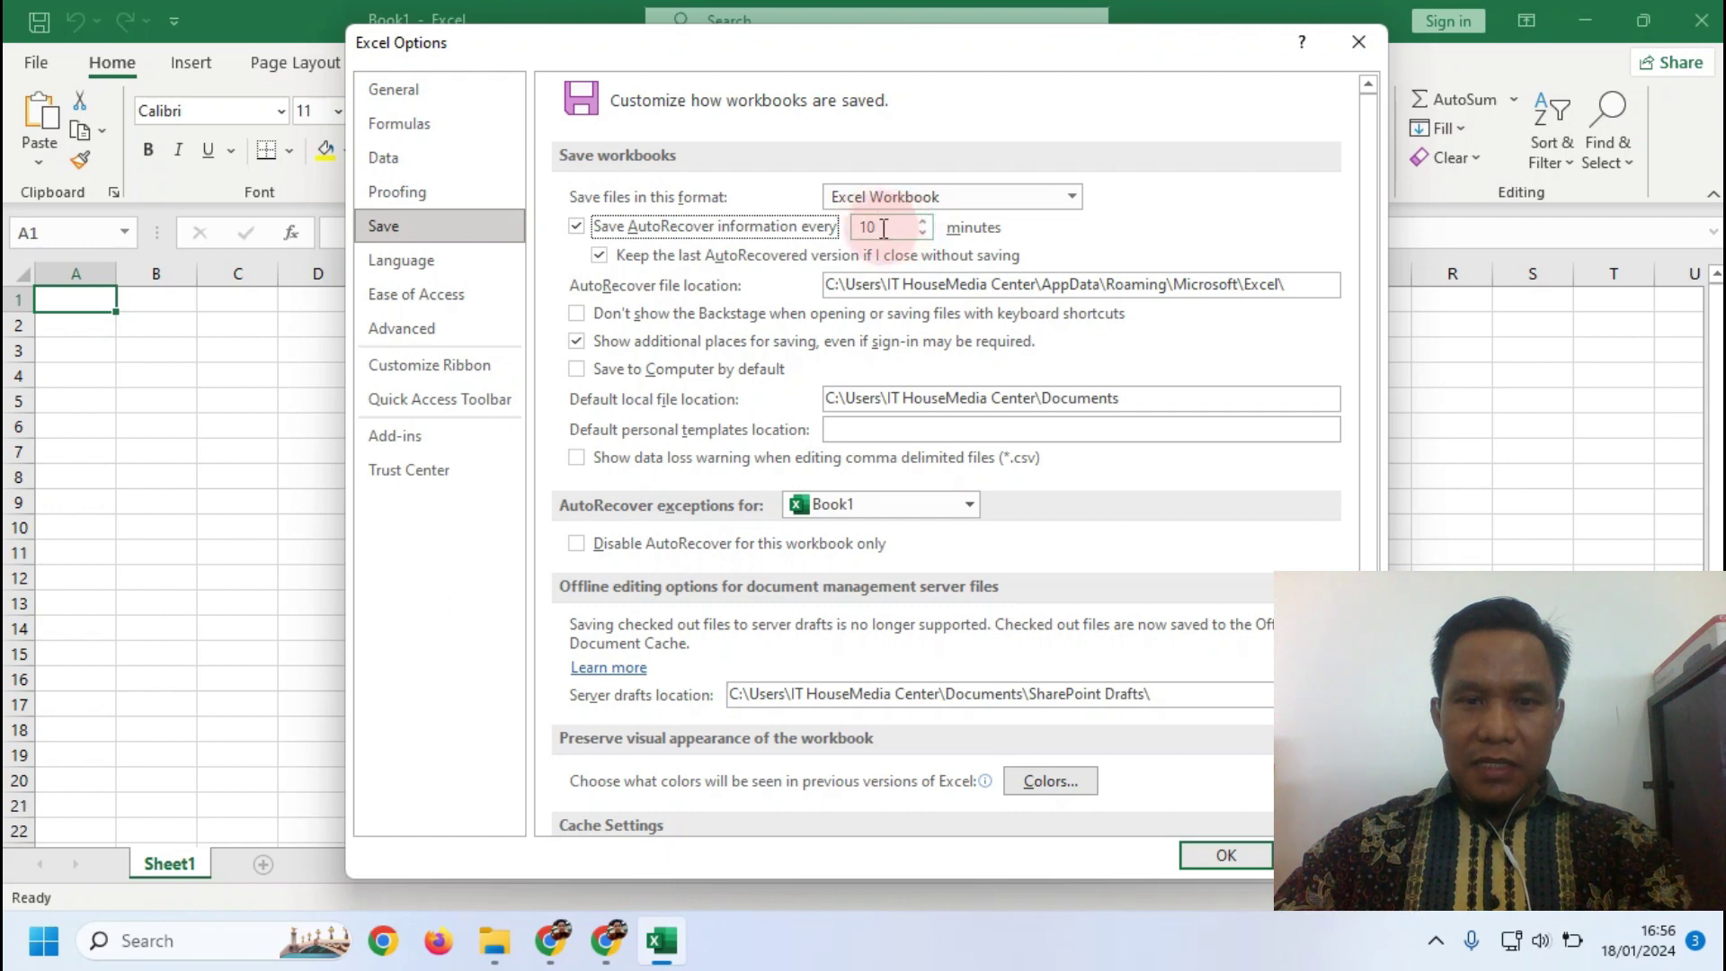
click(884, 229)
key(BackSpace)
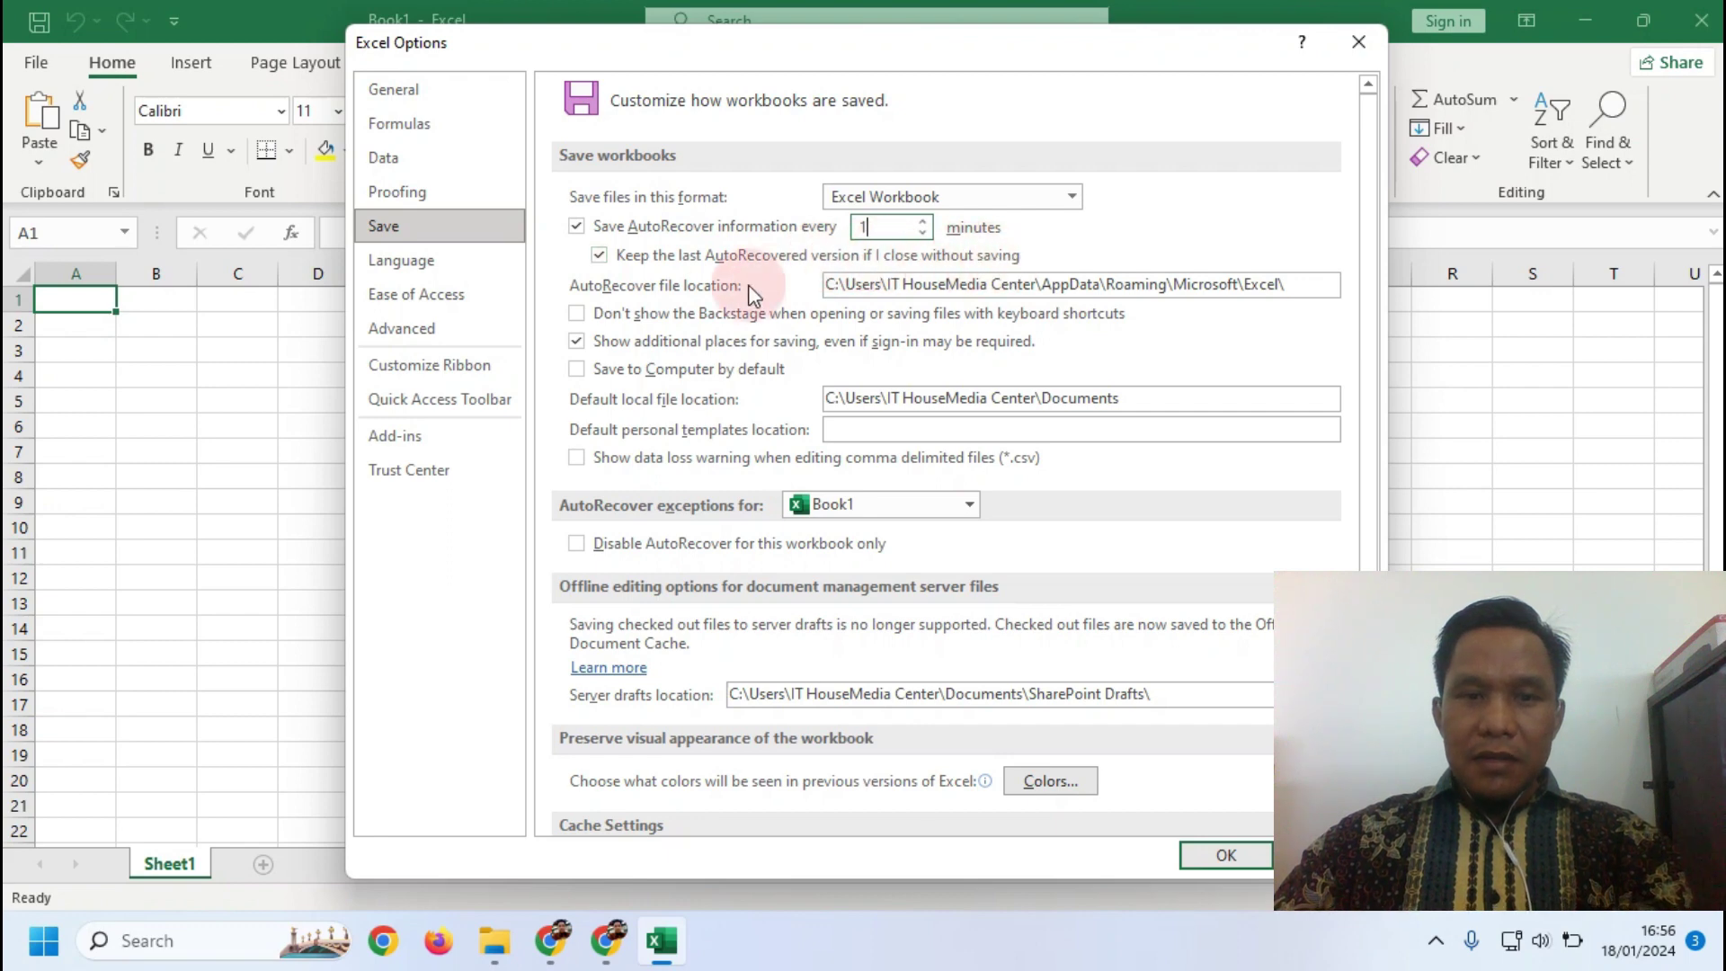
drag(828, 285, 1318, 284)
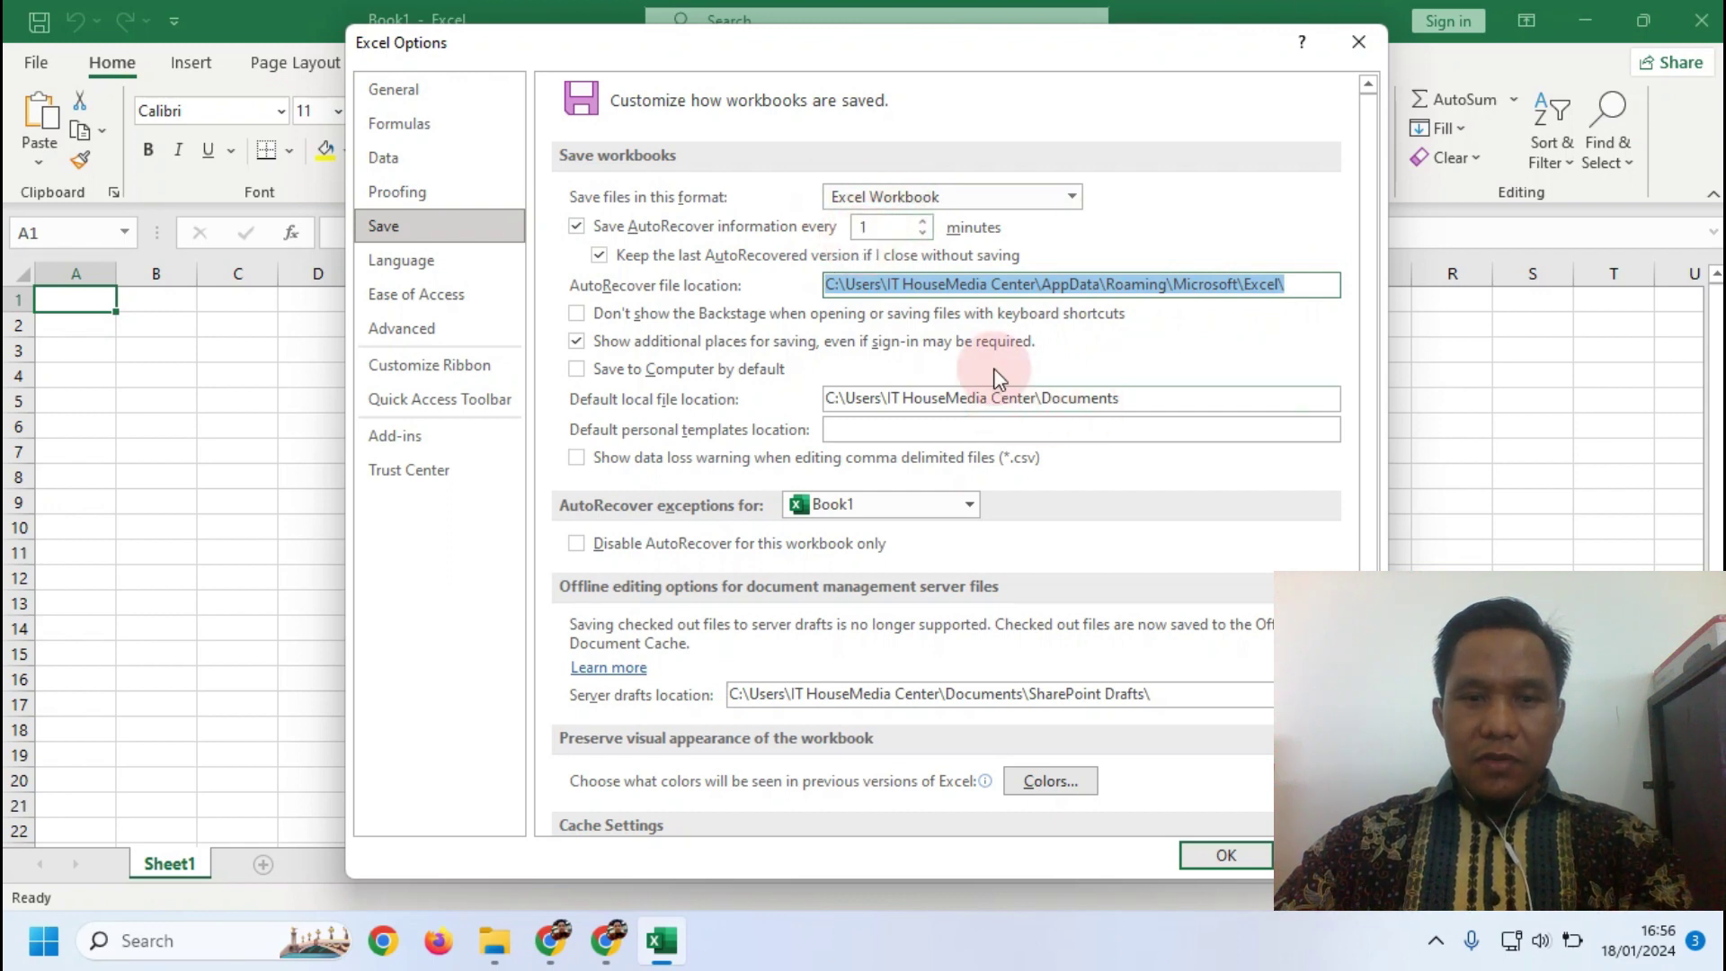
click(1226, 855)
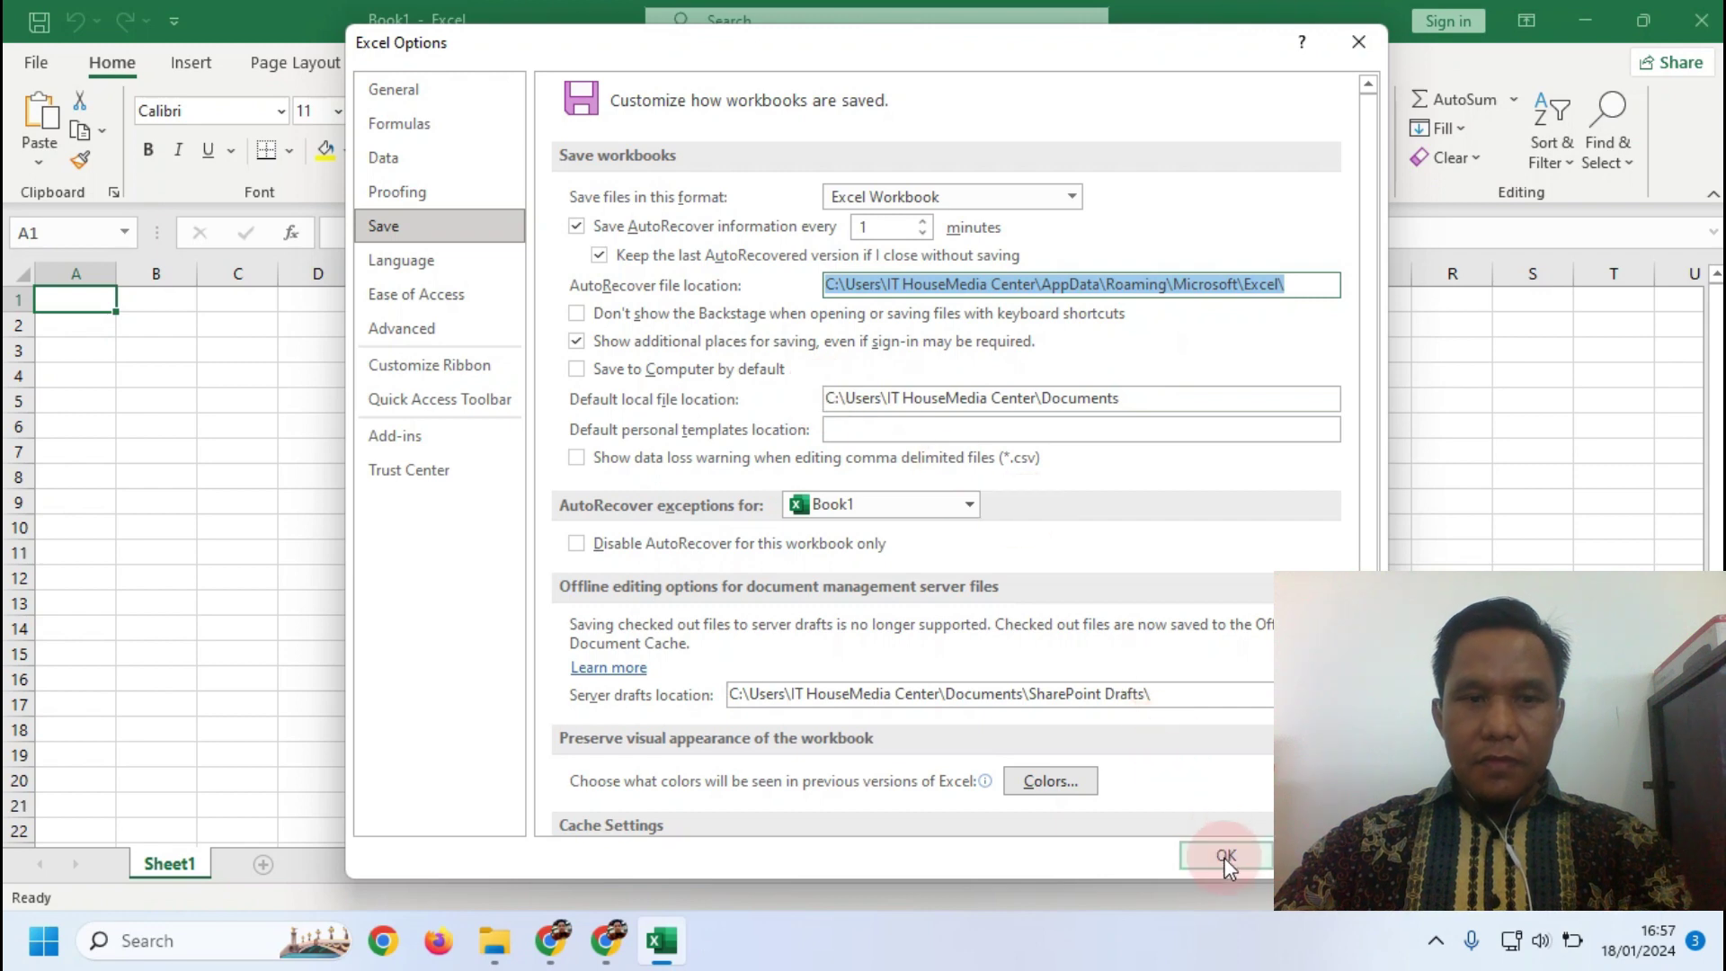
Enter the headers NO, NAMA and ALAMAT in cells A2:C2
click(79, 330)
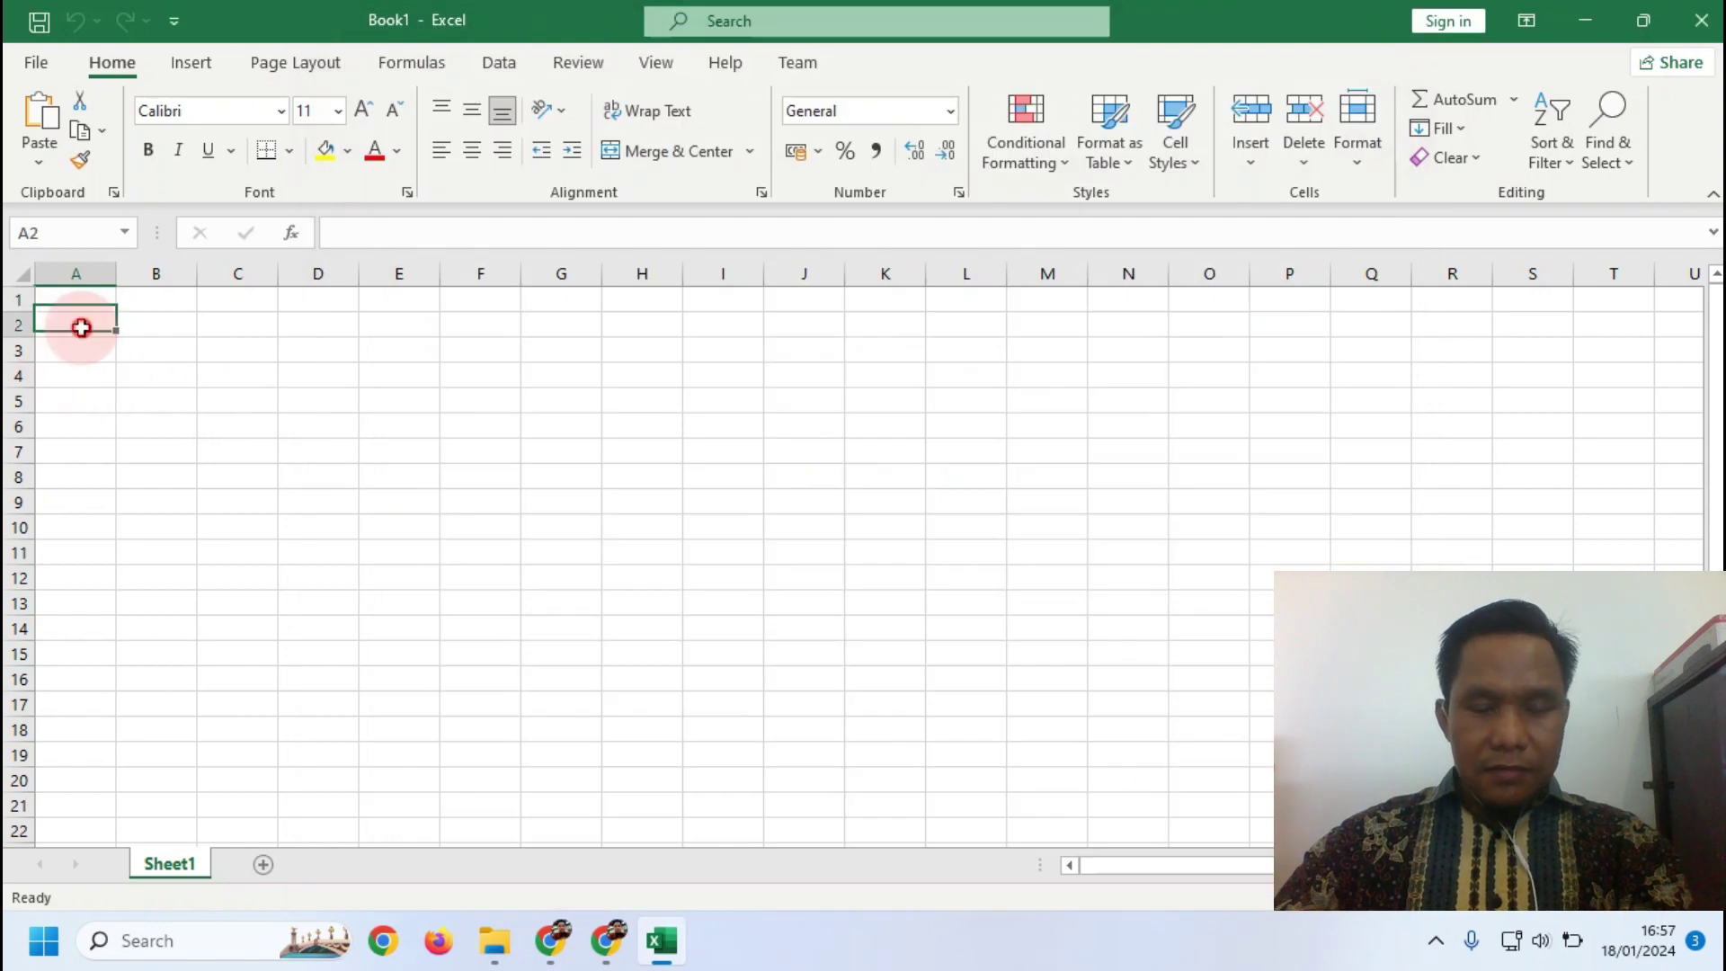
text(NO)
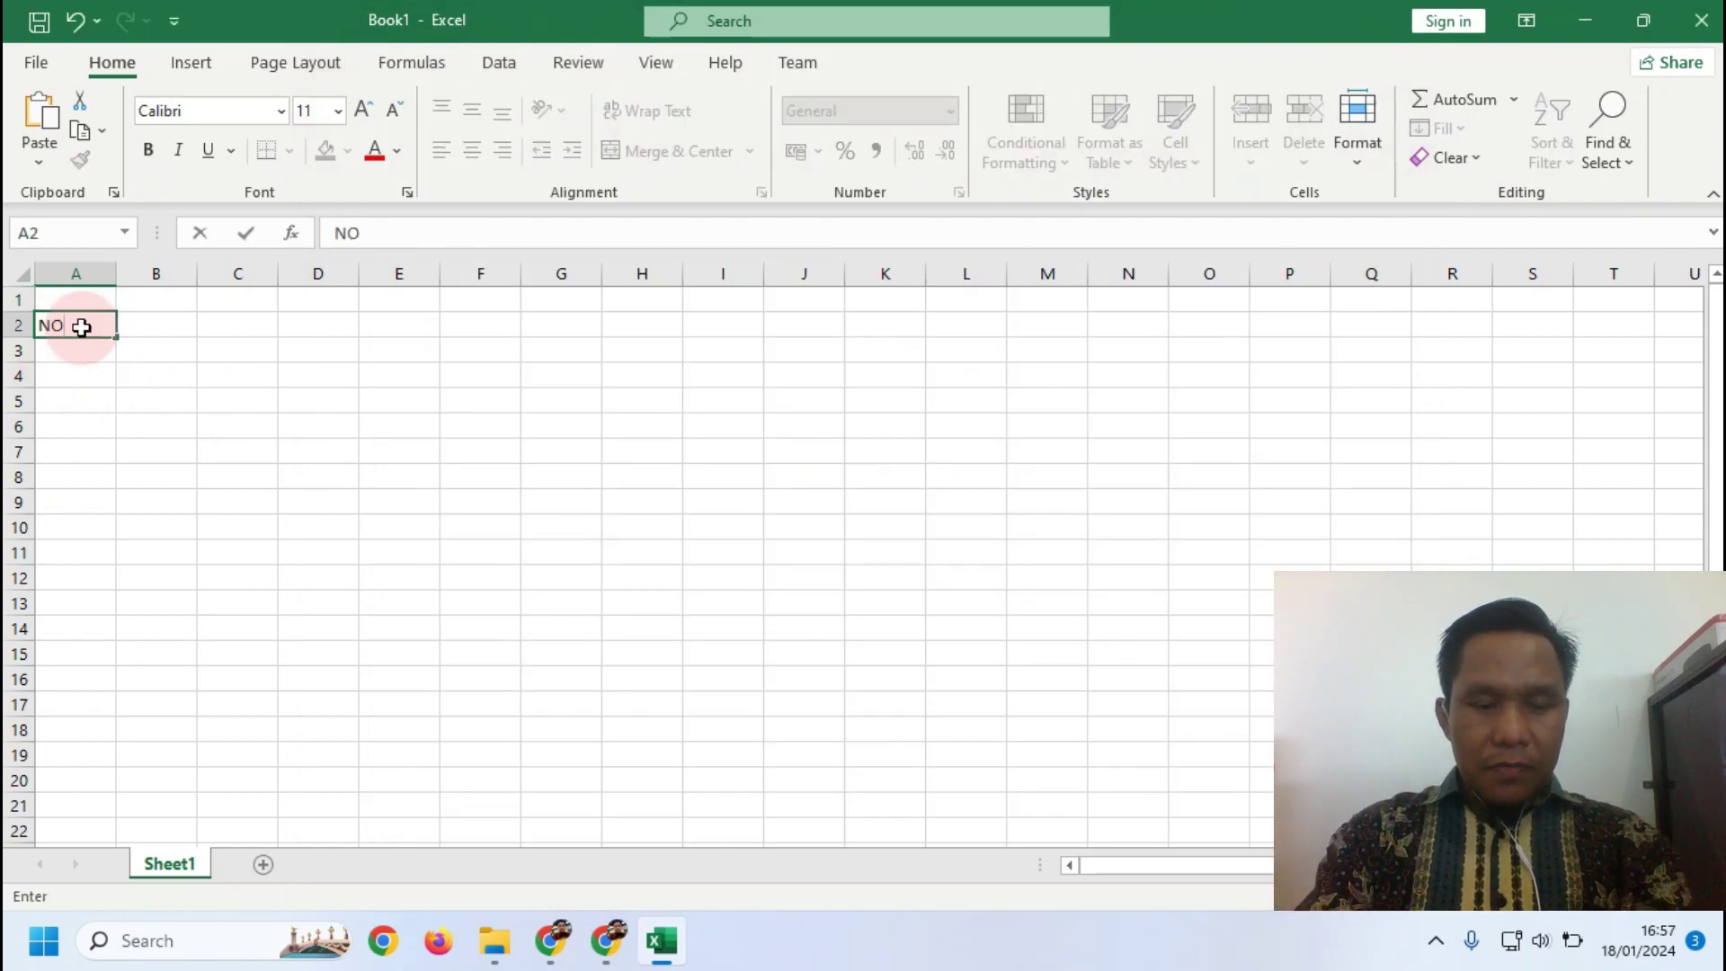
key(Tab)
text(NAMA)
key(Tab)
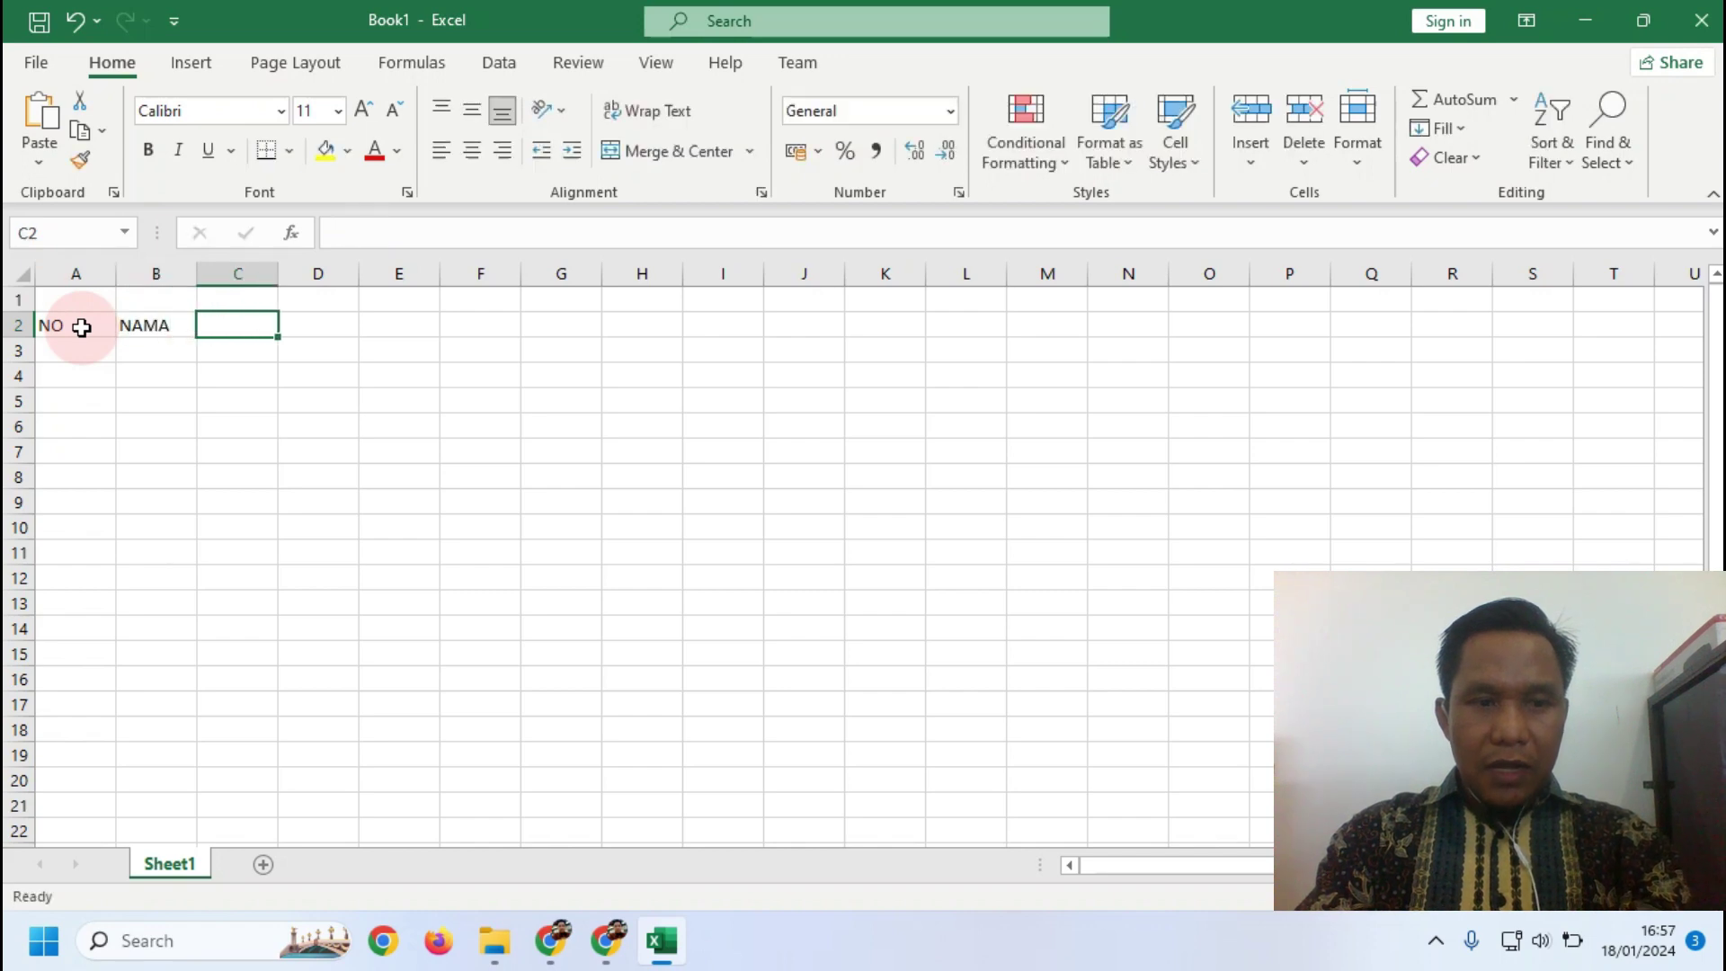
text(ALAMAT)
Number the rows 1 to 10 in A3:A12 by filling a 1, 2 series
click(85, 347)
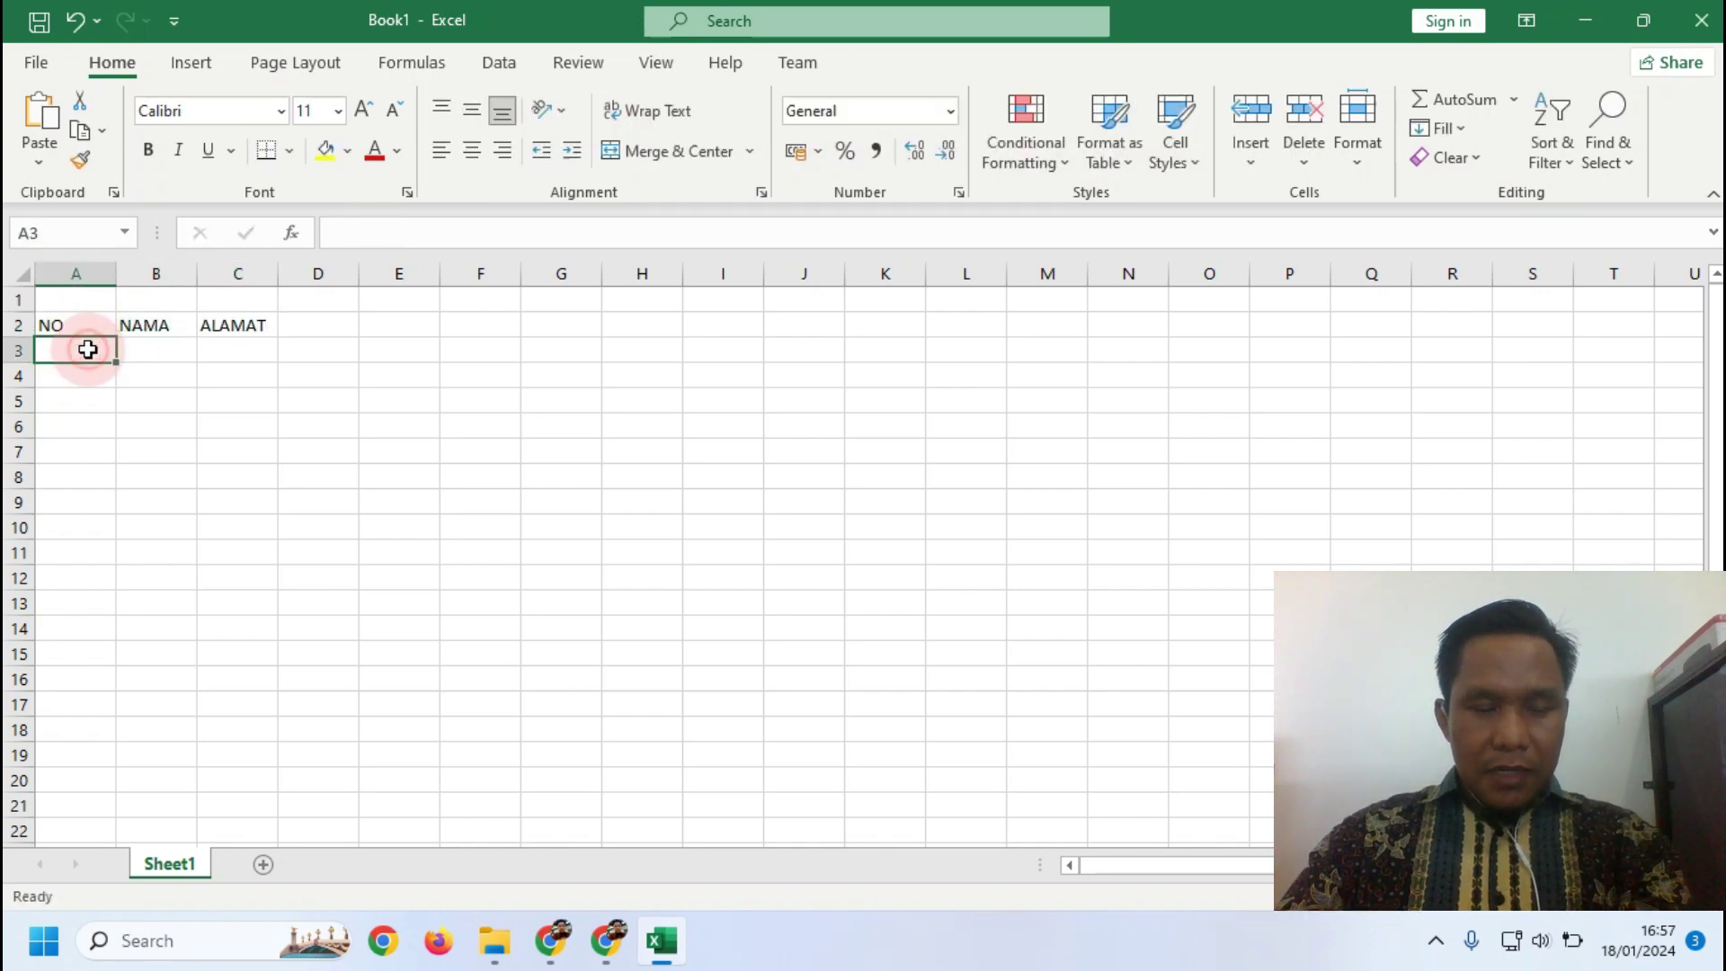
text(1)
click(83, 379)
text(2)
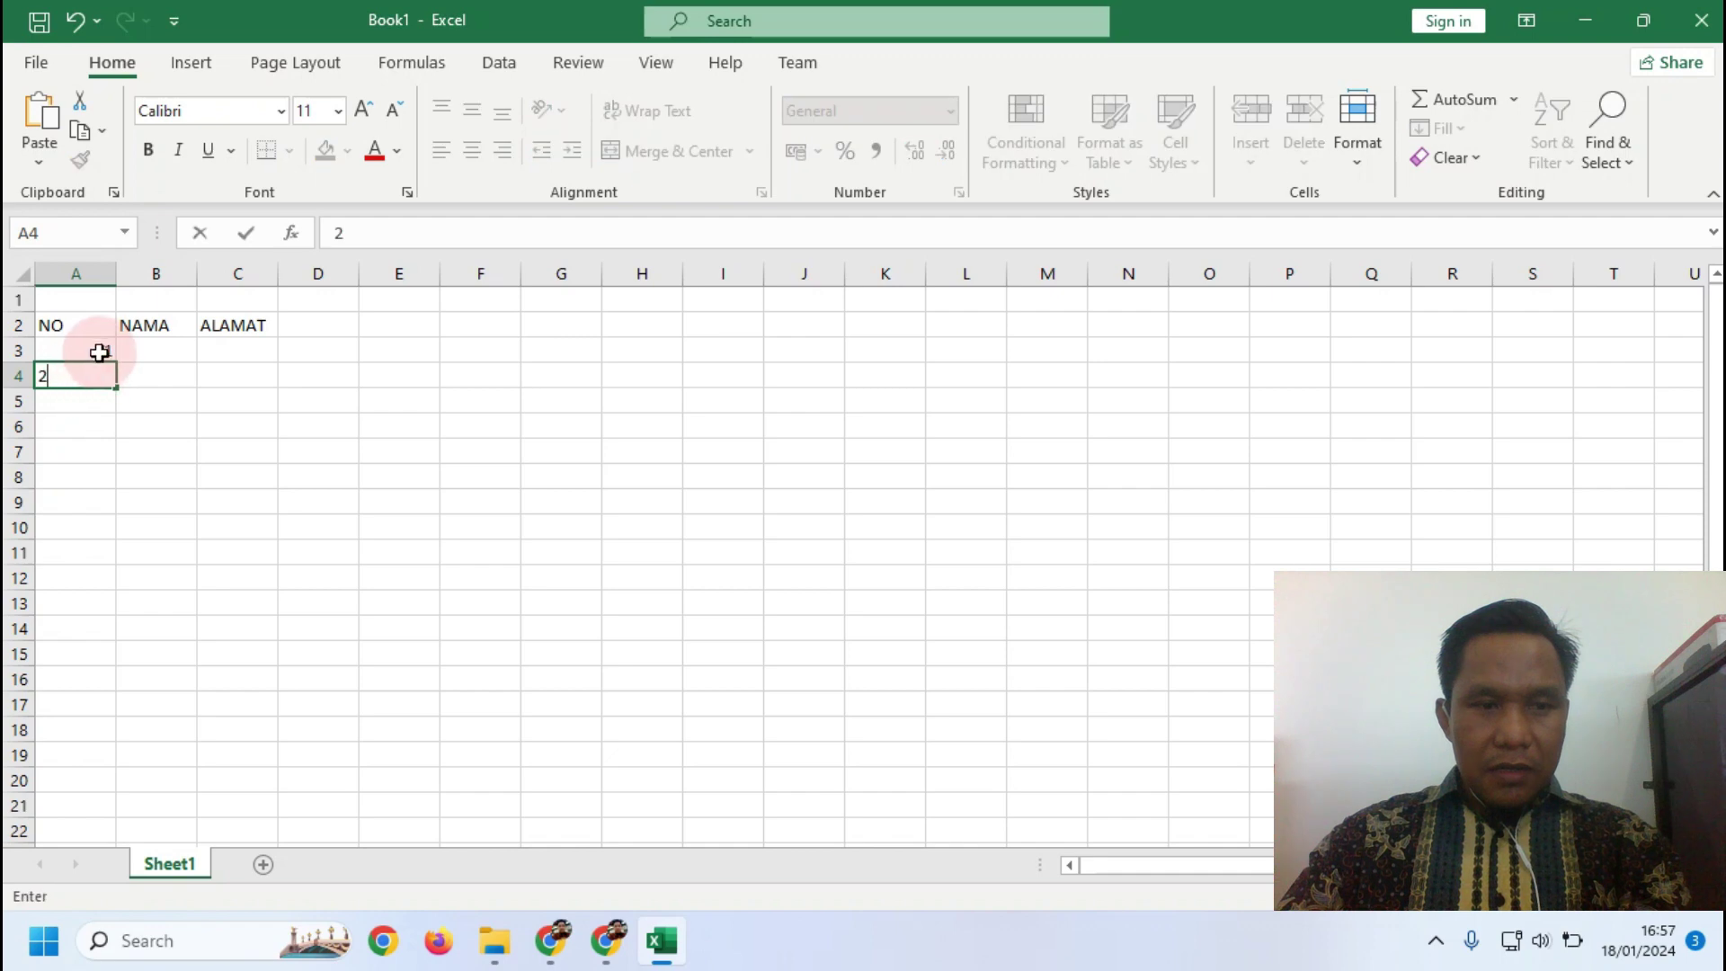
drag(96, 351, 119, 614)
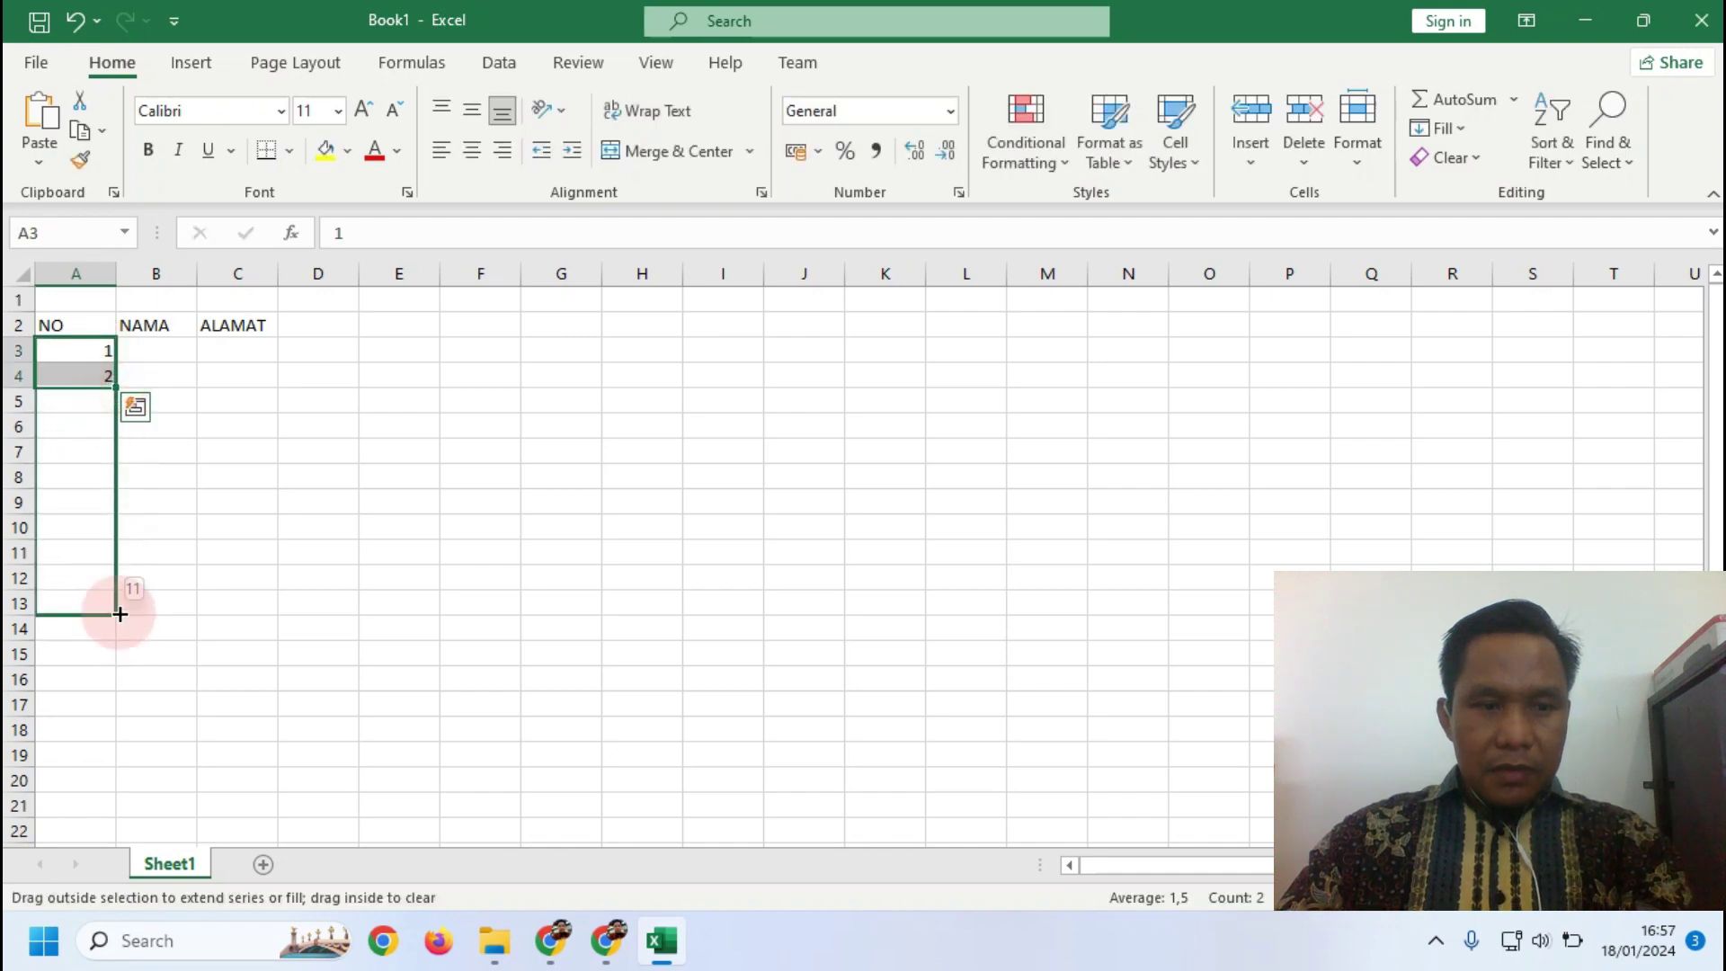
drag(120, 614, 121, 582)
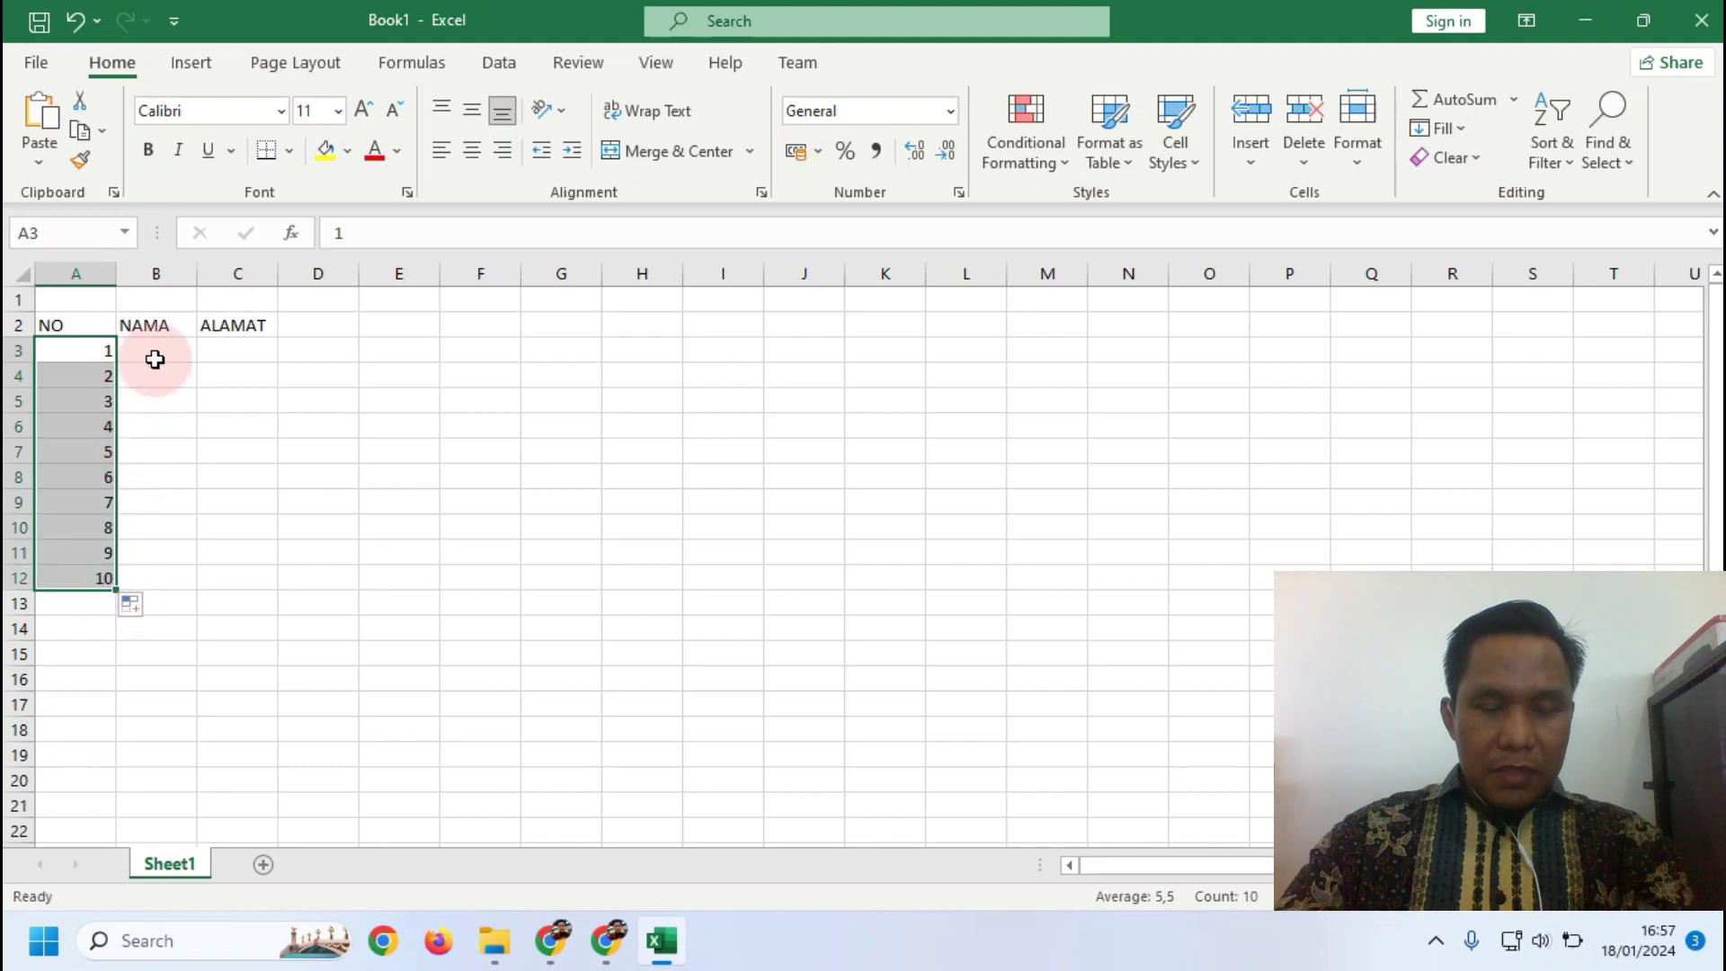
Enter the first student, ANTO, in B3 and the address ANGAU in C3
click(155, 359)
text(ANTO)
key(Tab)
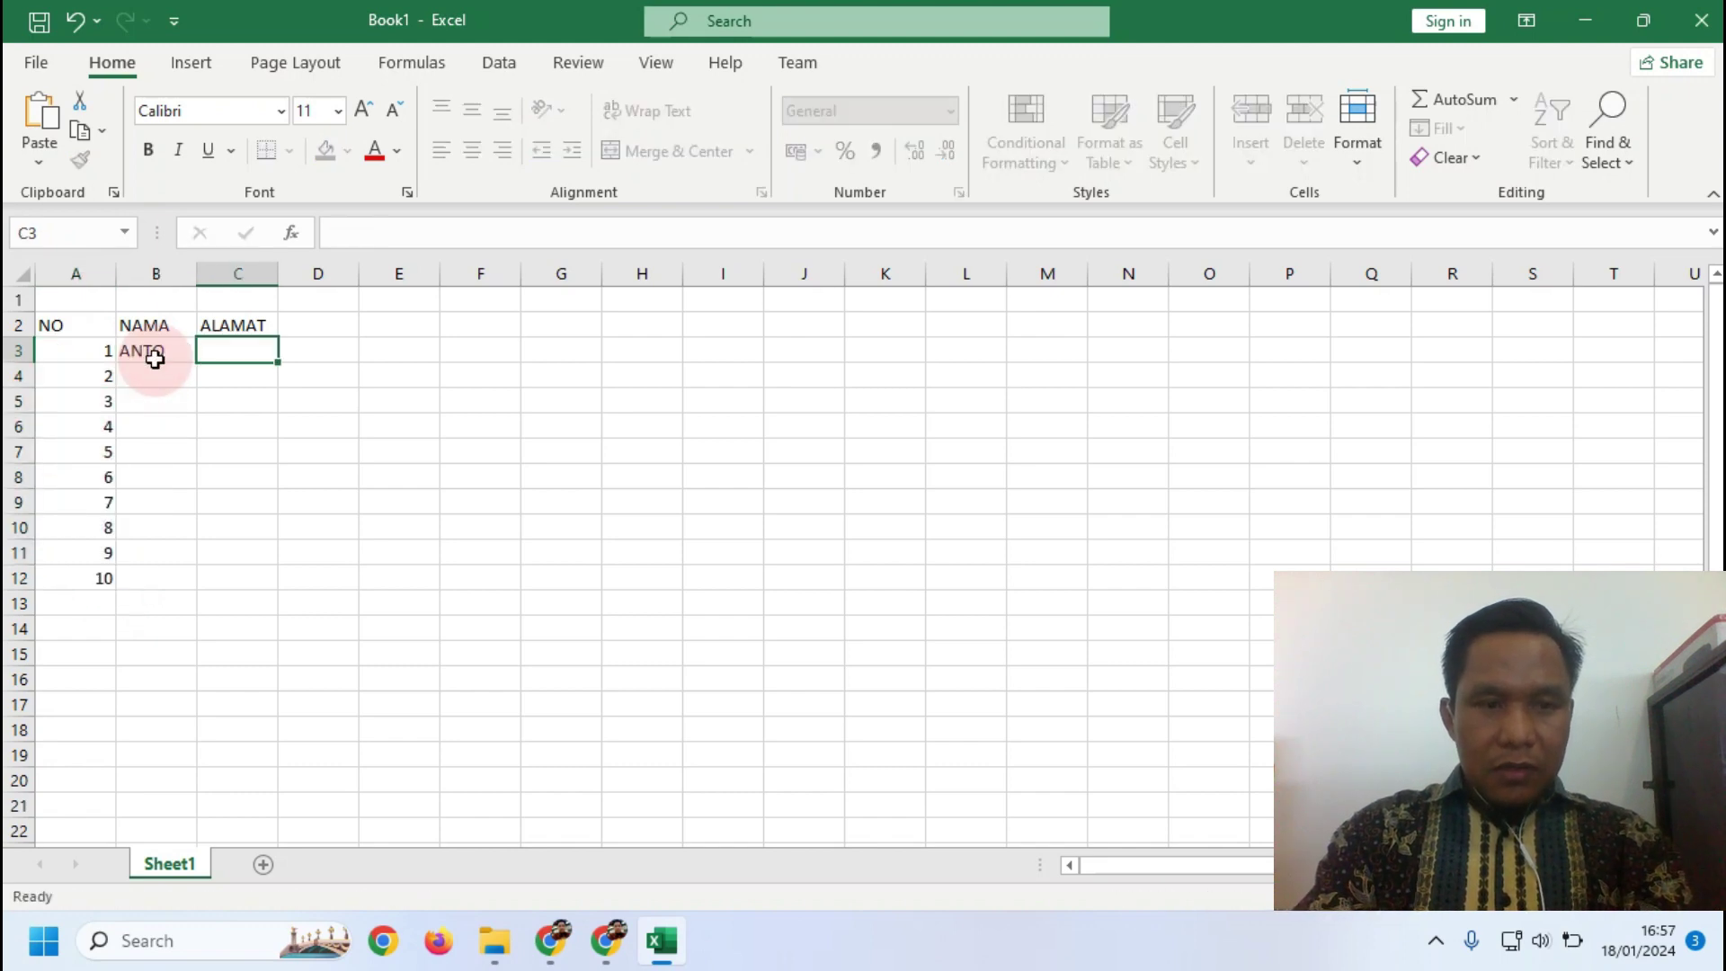
text(JL. BNG)
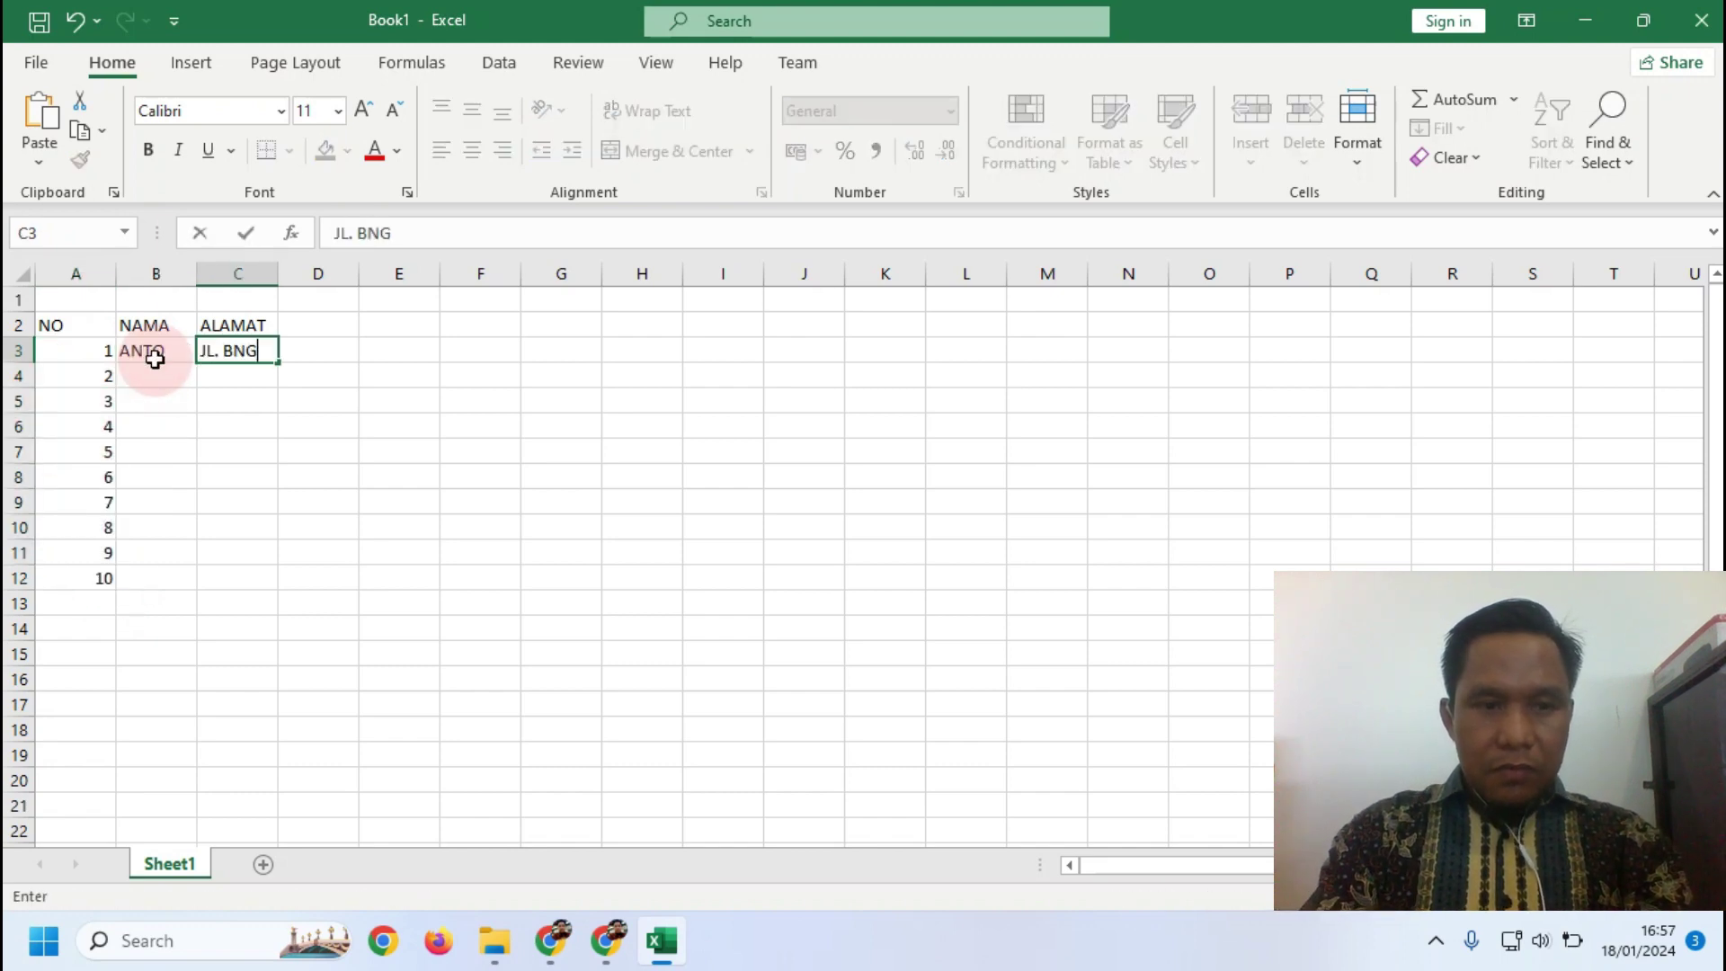
key(BackSpace)
key(BackSpace)
text(ANGAU)
key(Return)
Enter the remaining names ANDI, WATI, NISA, RUDI, P, SISKA, BUDI, SANTO and APRIL down column B
text(ANDI)
key(Return)
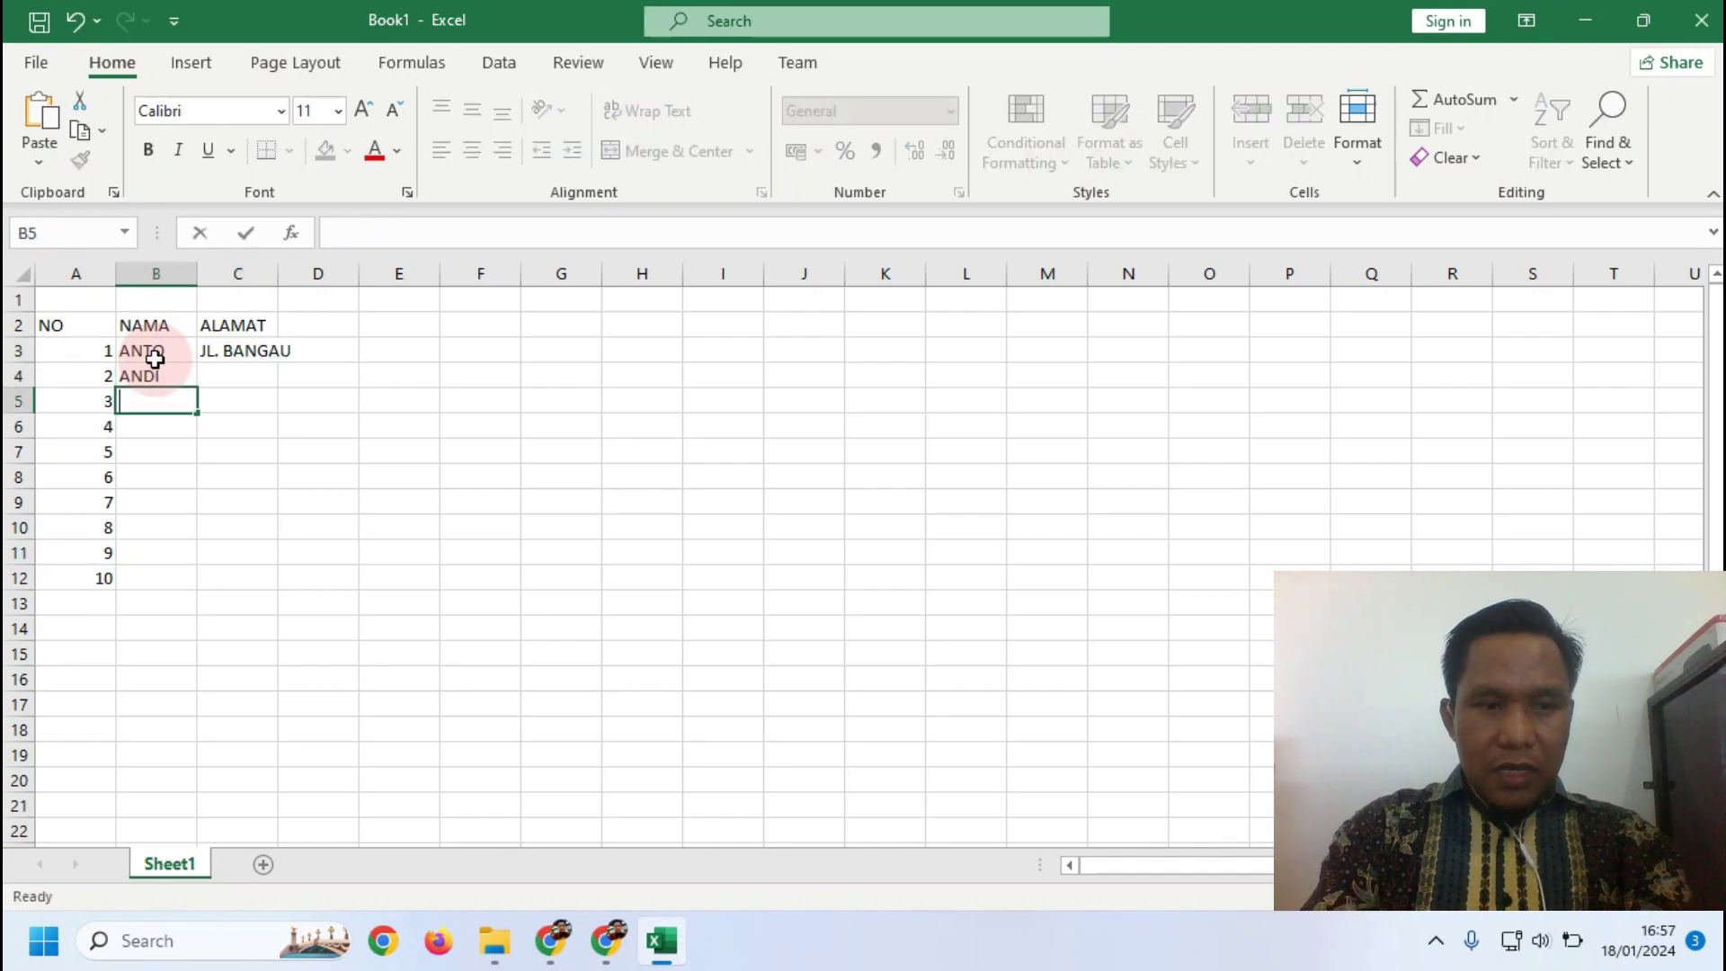
text(WATI)
key(Return)
text(NISA)
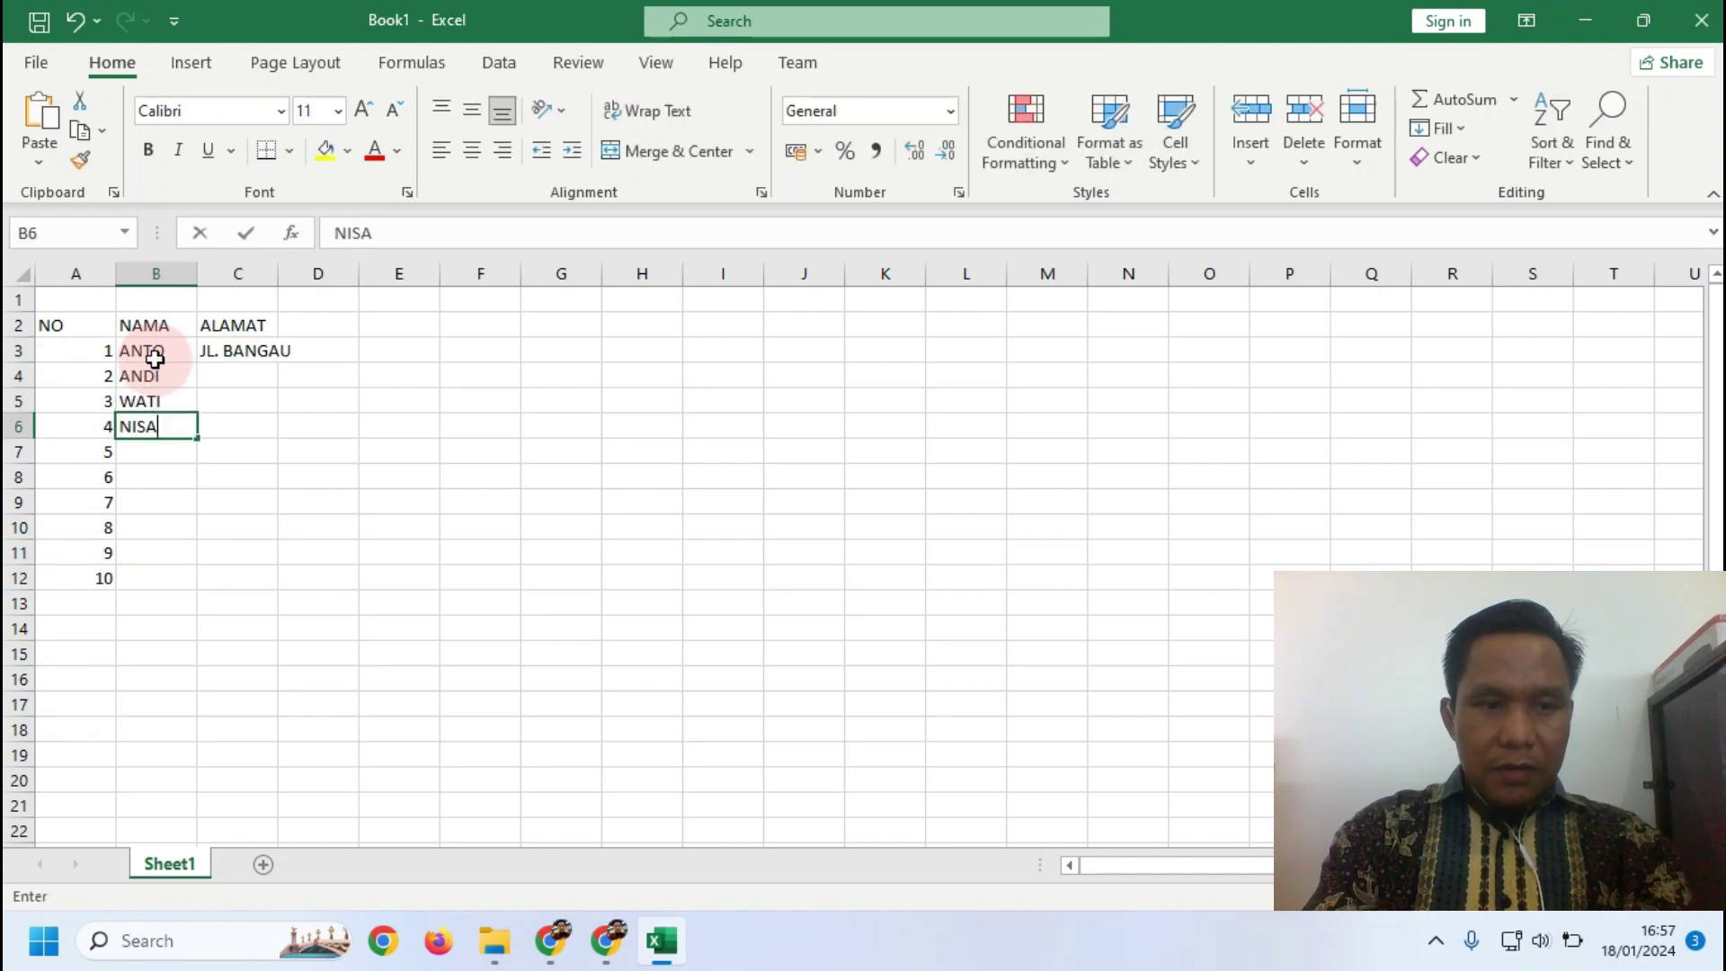
key(Return)
text(RUDI)
key(Return)
text(PUTRI)
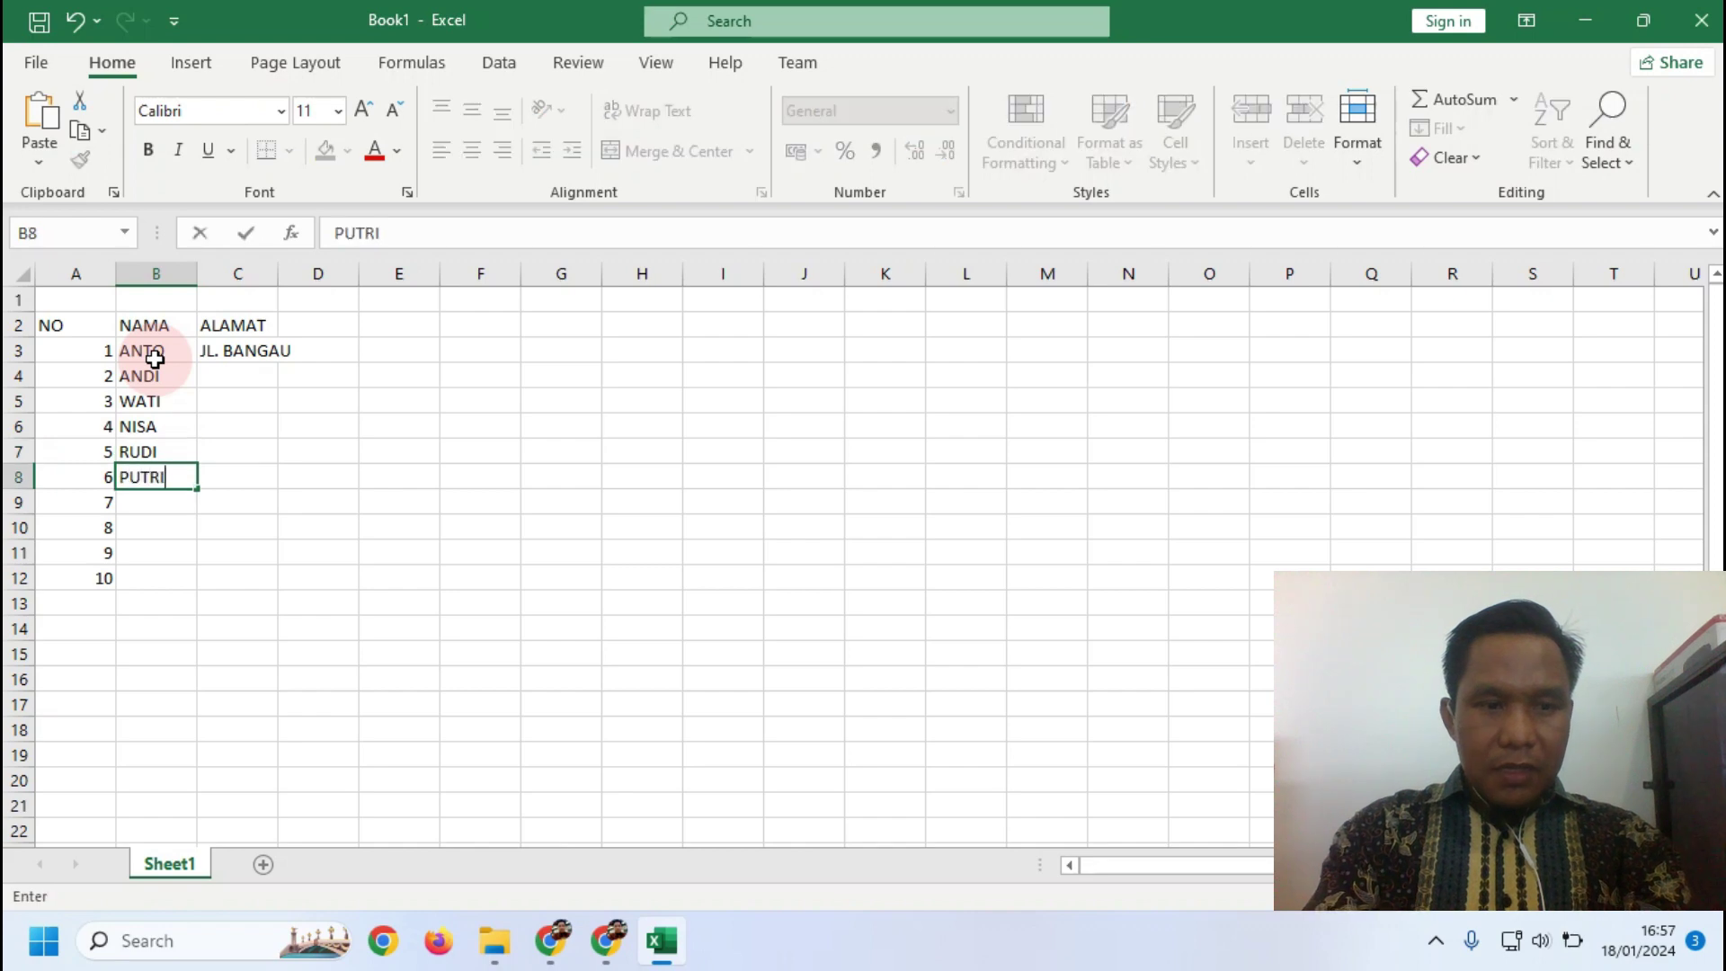
key(Return)
text(SISKA)
key(Return)
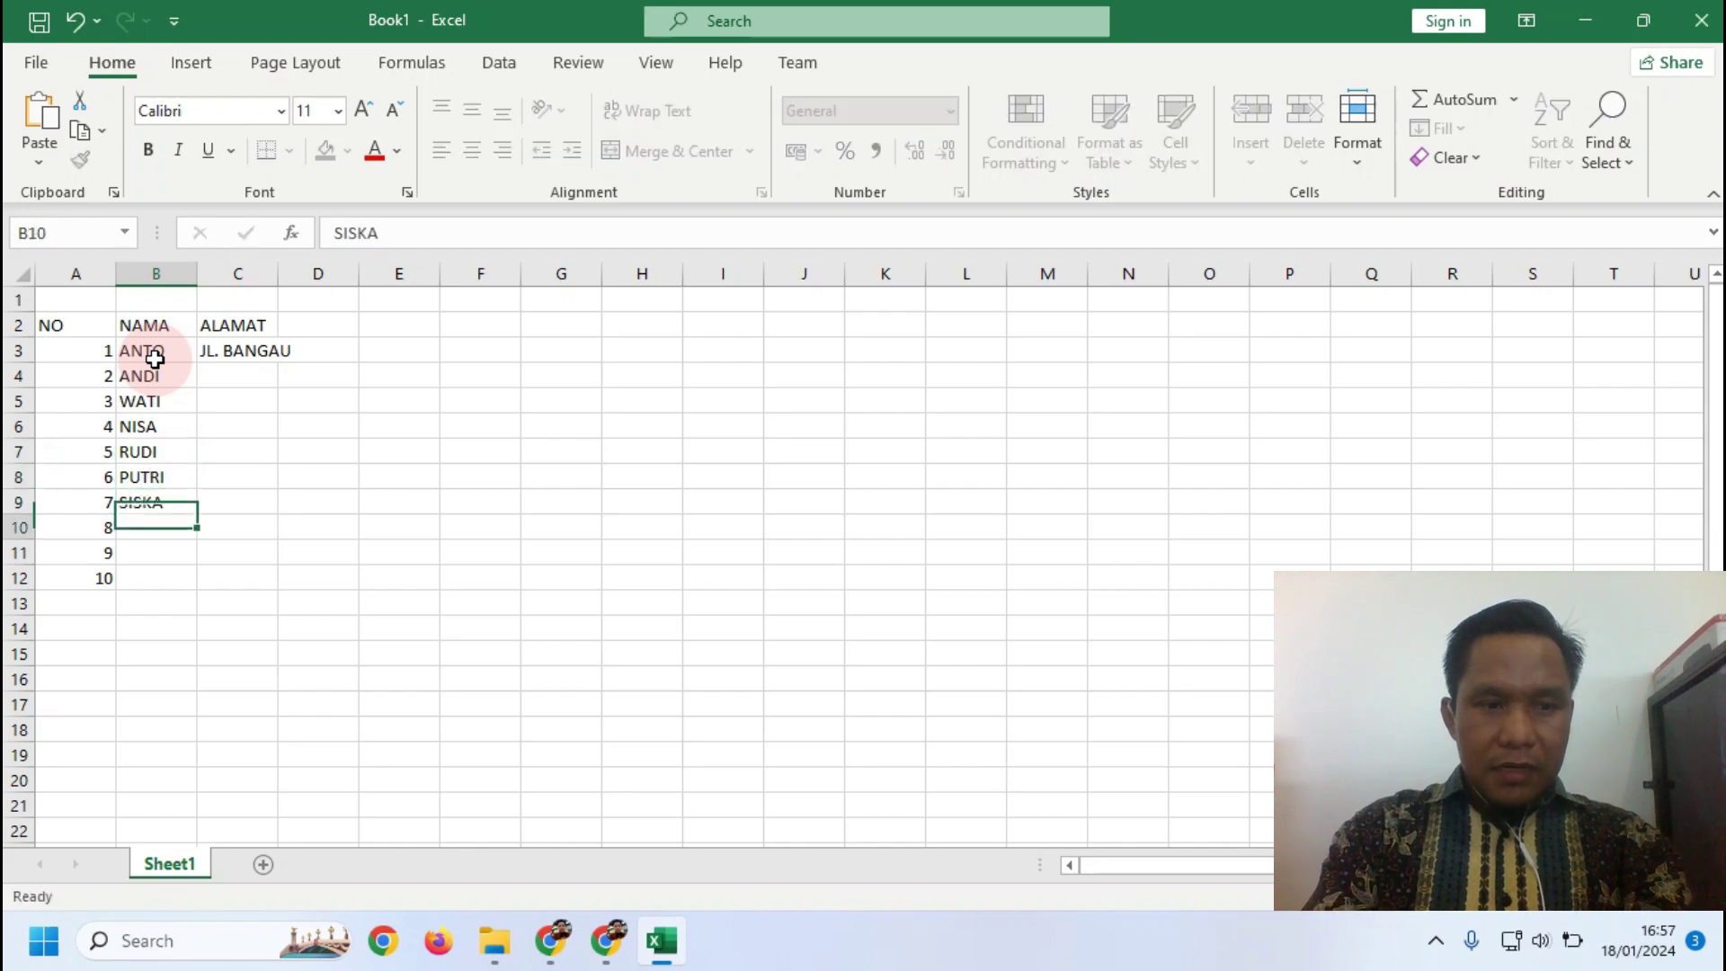
text(BUDI)
key(Return)
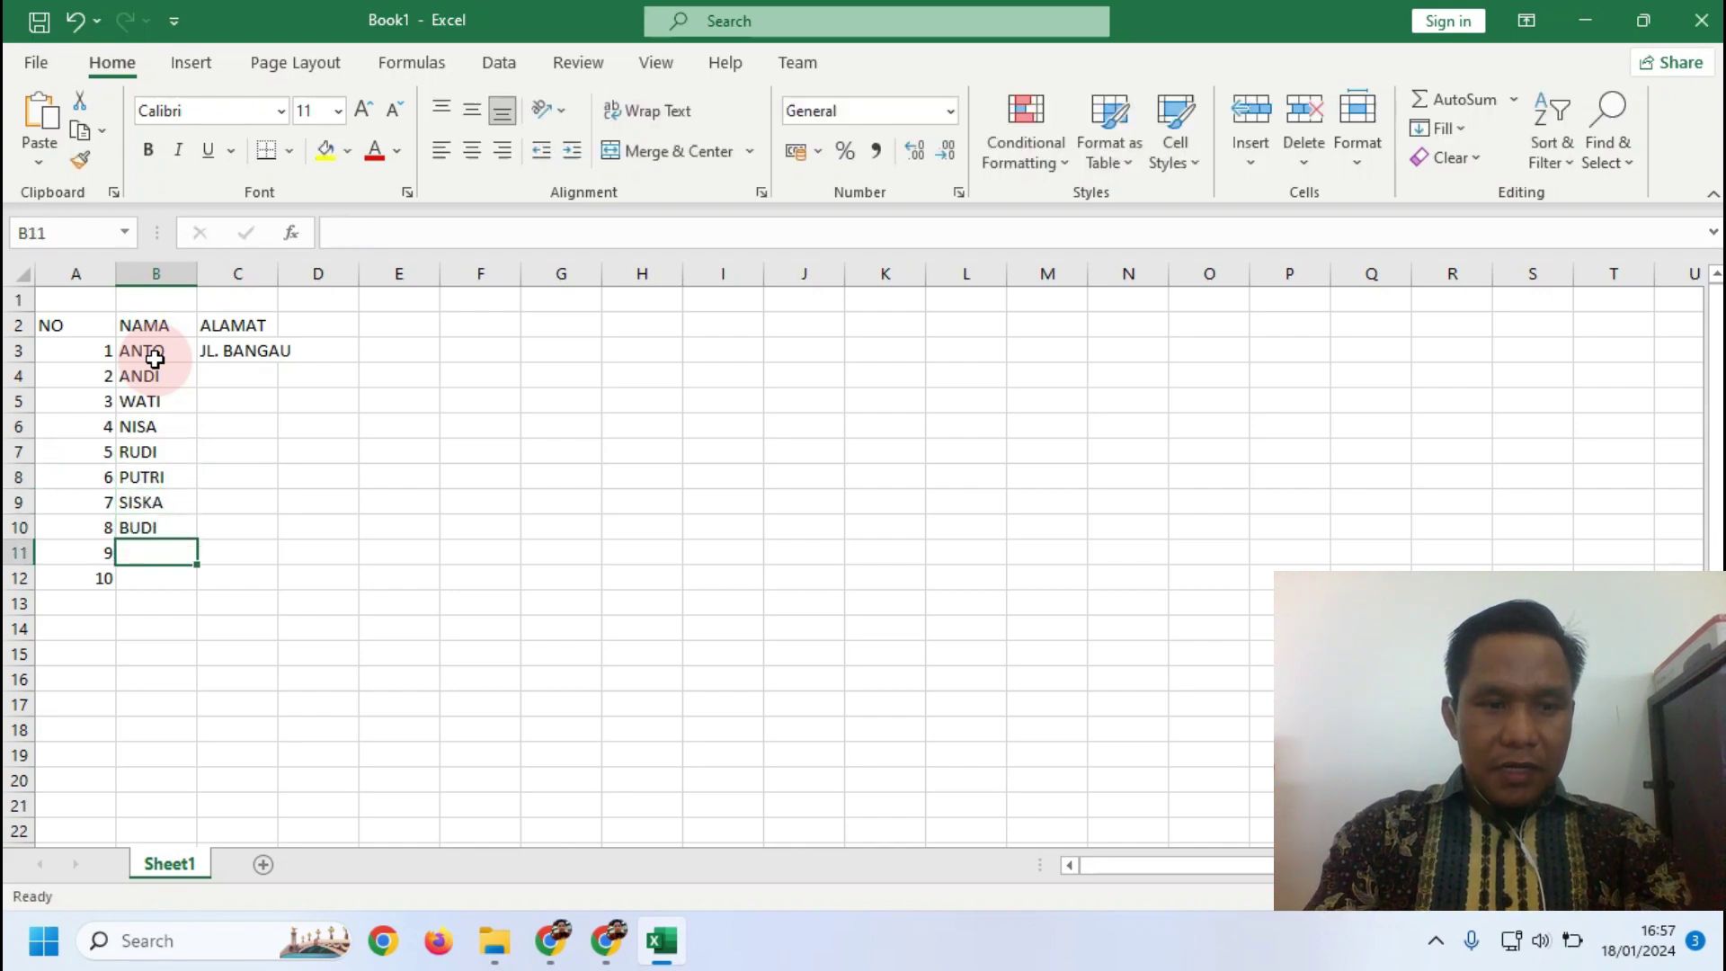
text(SANTO)
key(Return)
text(A)
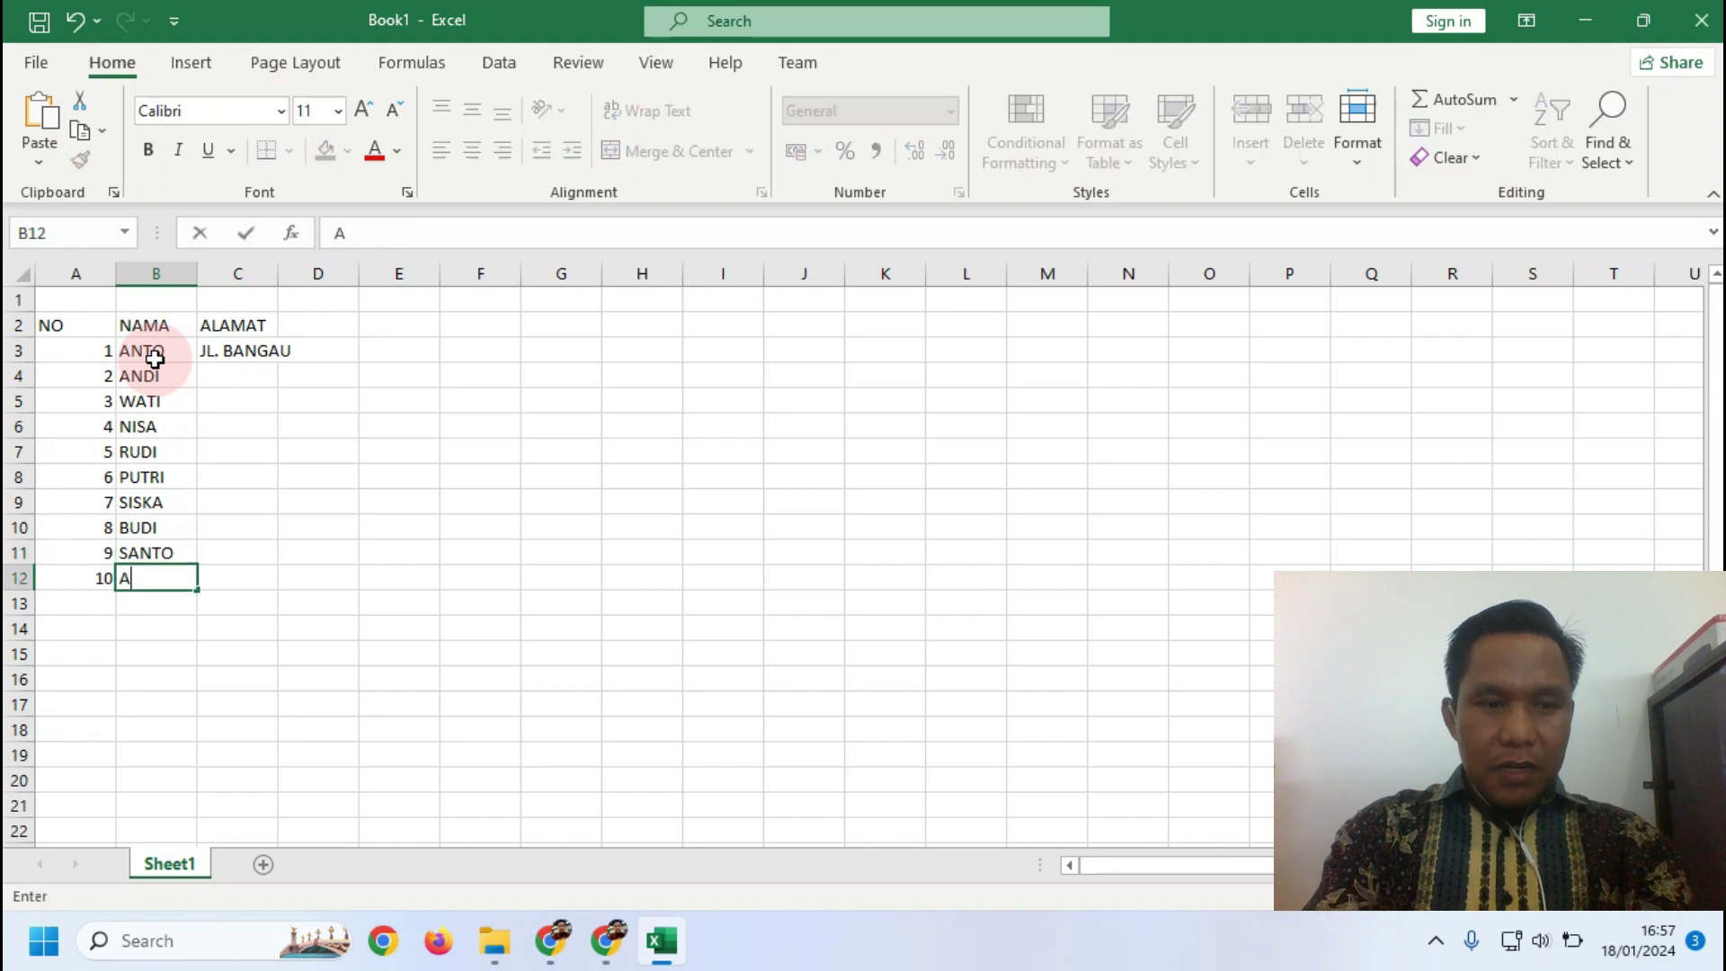
text(PRIL)
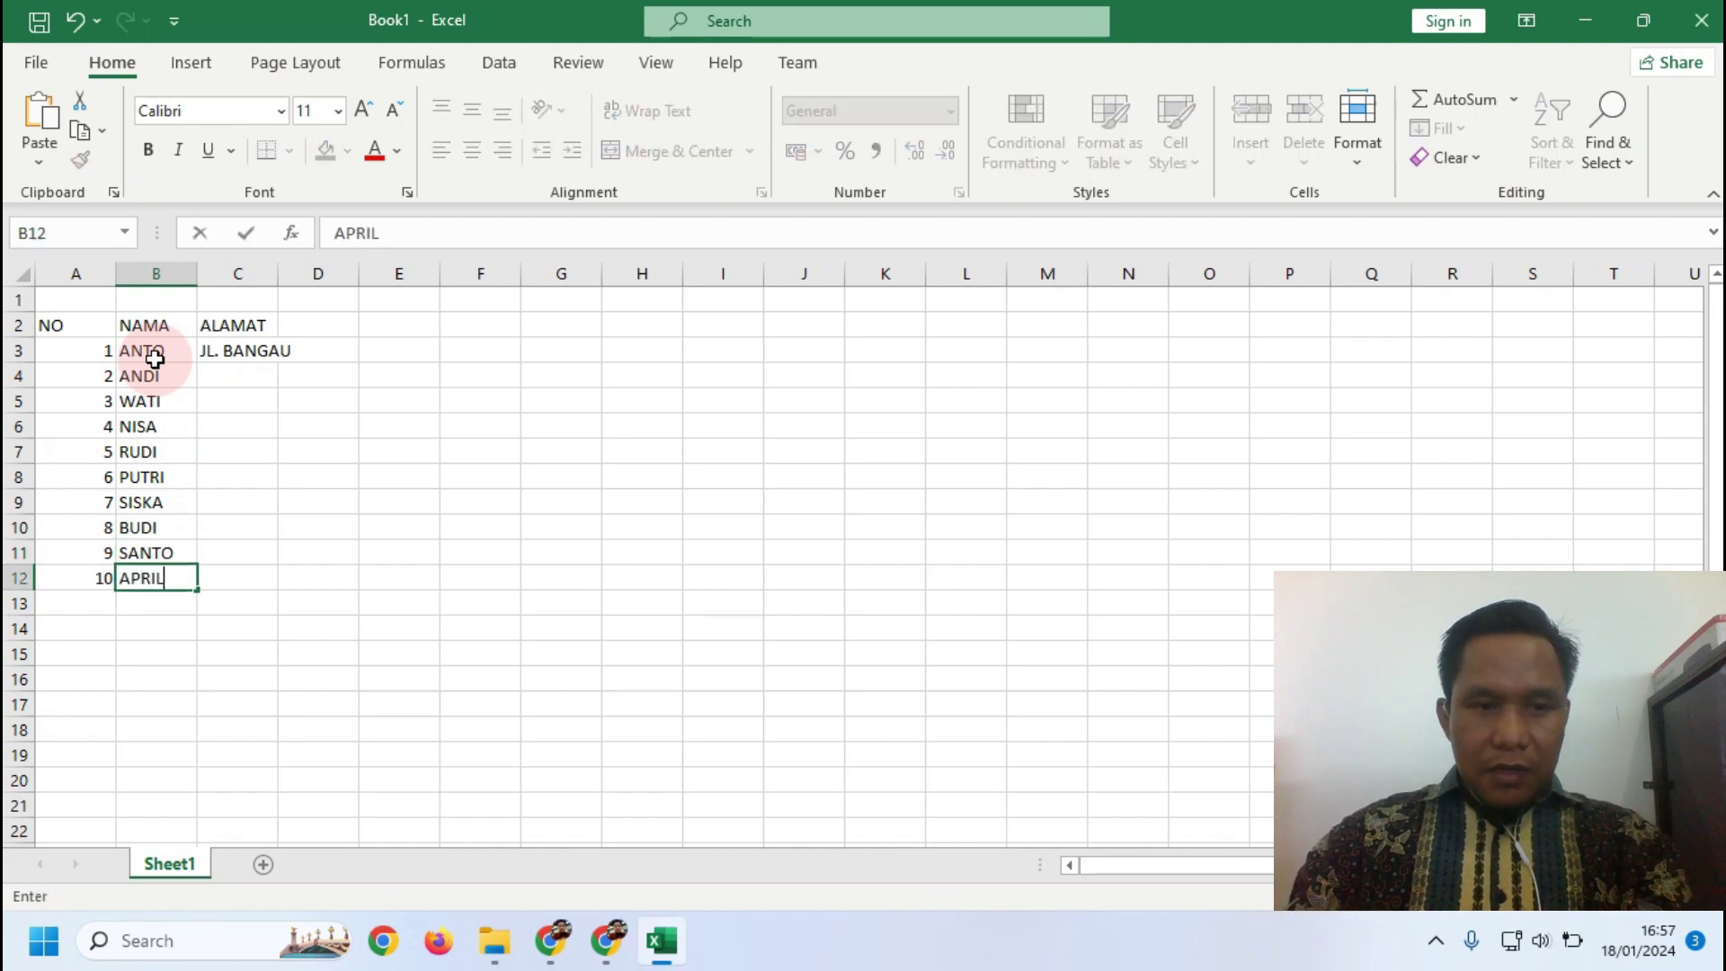
Enter the addresses JL. MENGKUDU, JL. BACANG, JL. RUK and JL. MANGGA in C4:C7
click(216, 373)
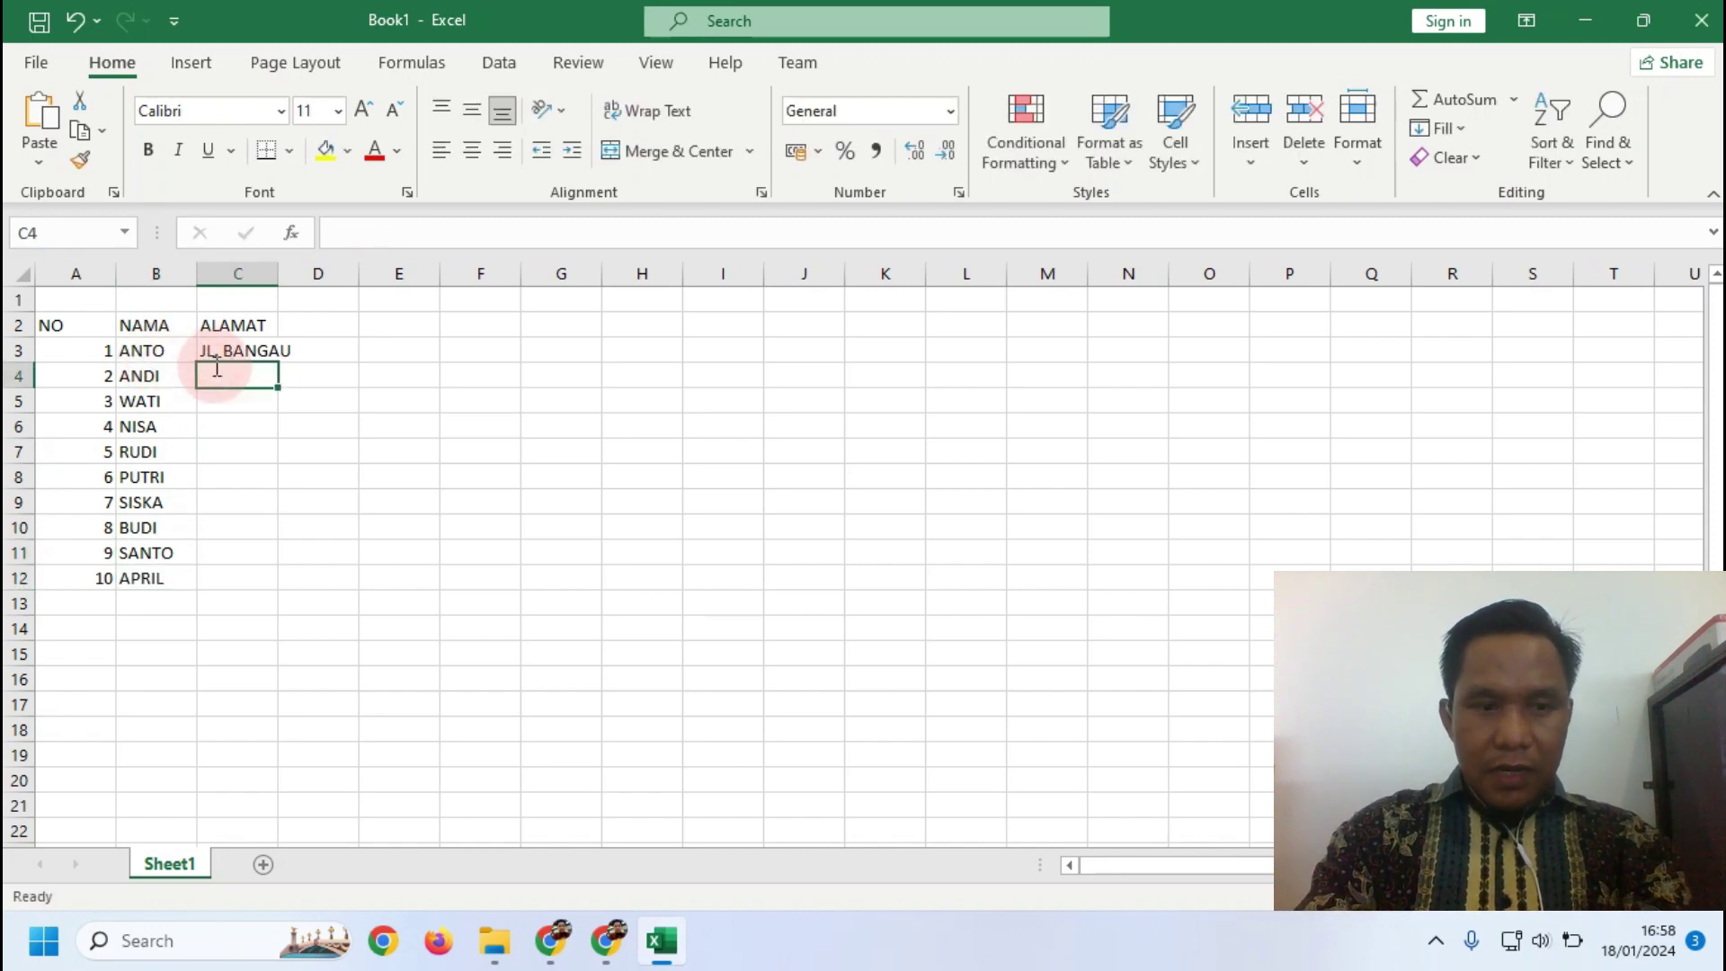
text(JL. MENG)
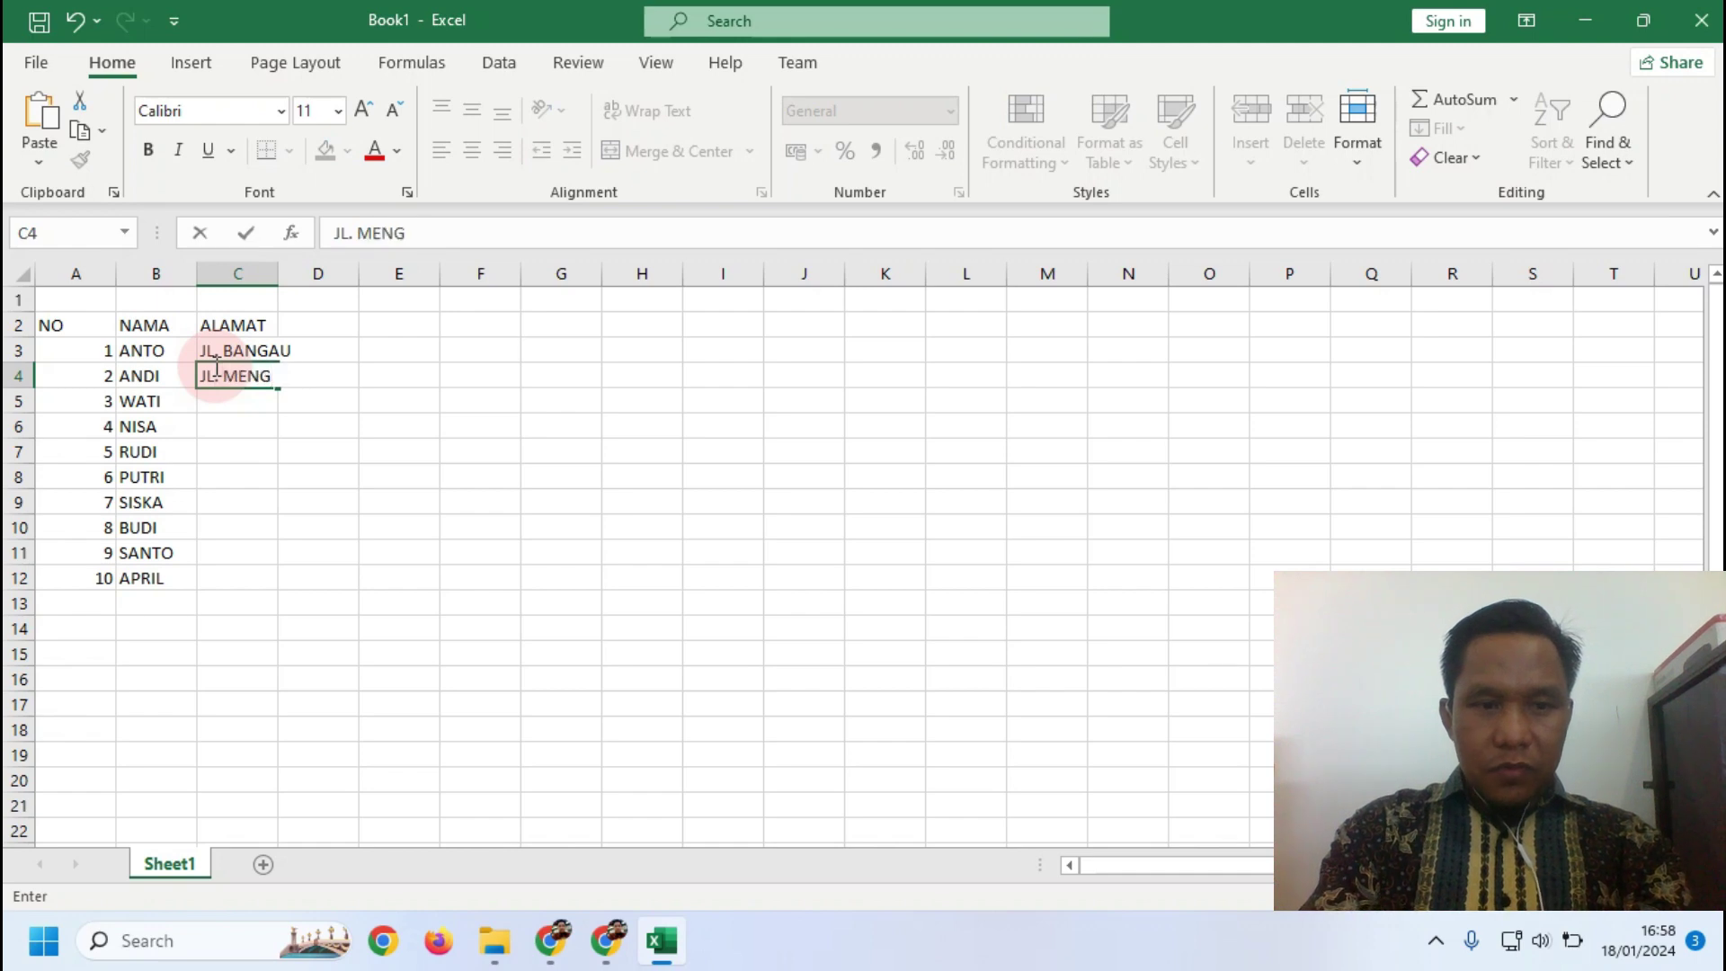
text(KUDU)
key(Return)
text(JL. )
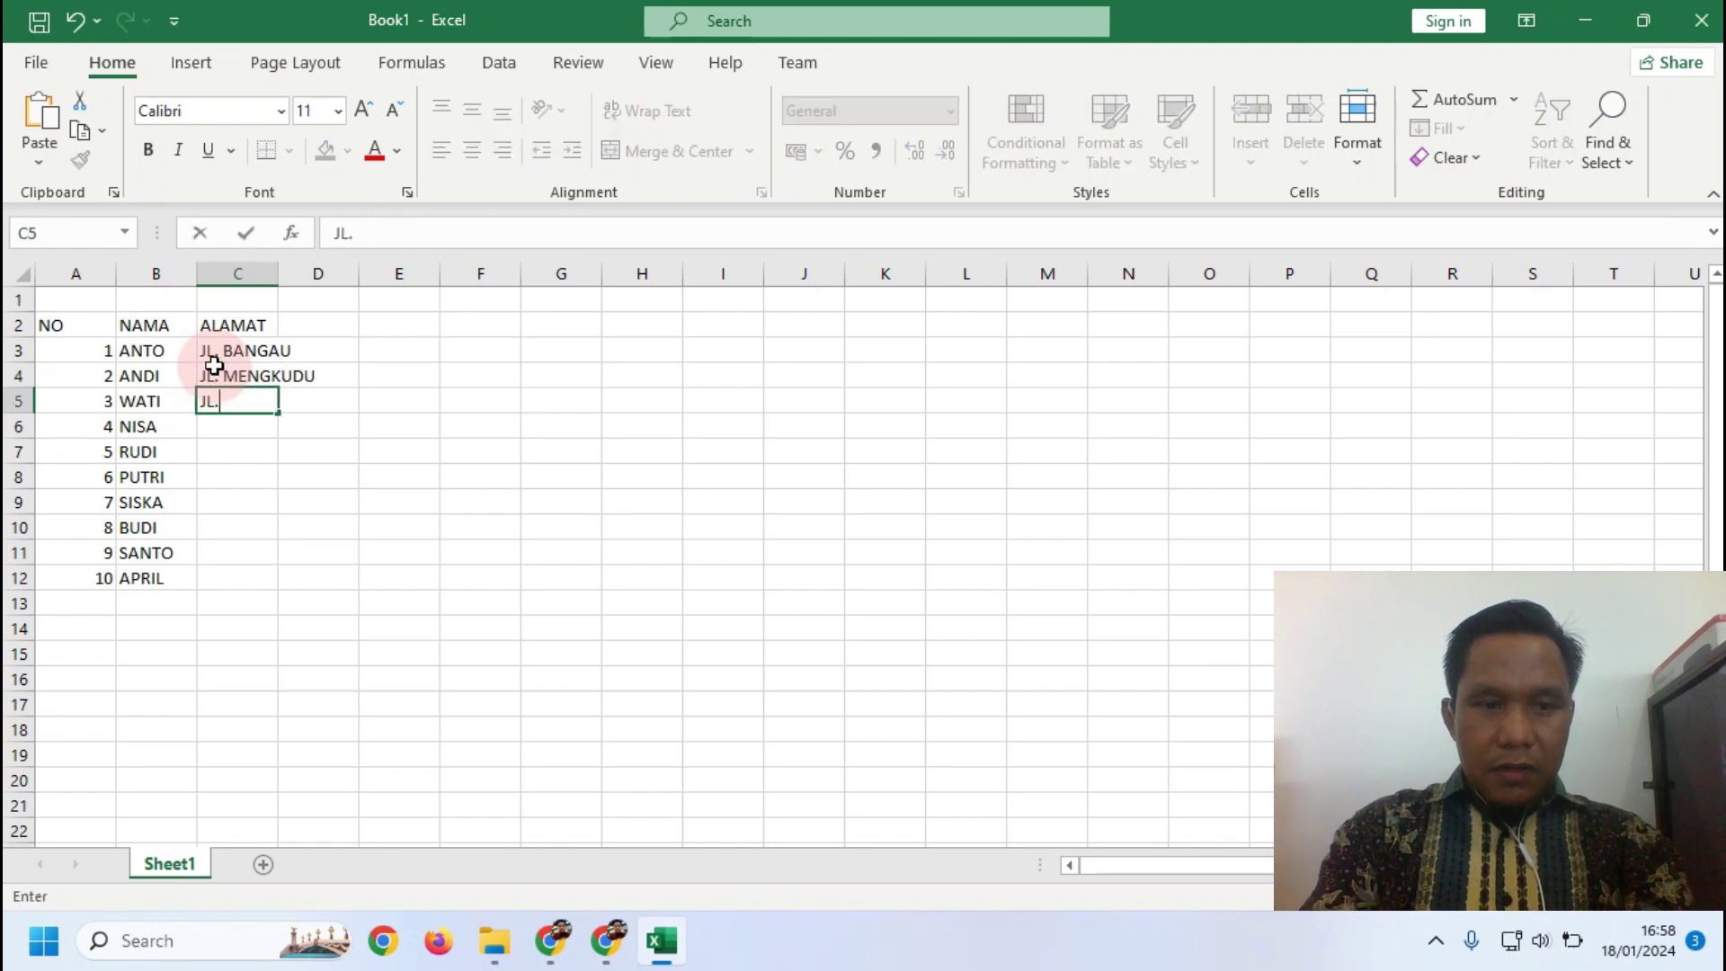
text(BACANG)
key(Return)
text(J)
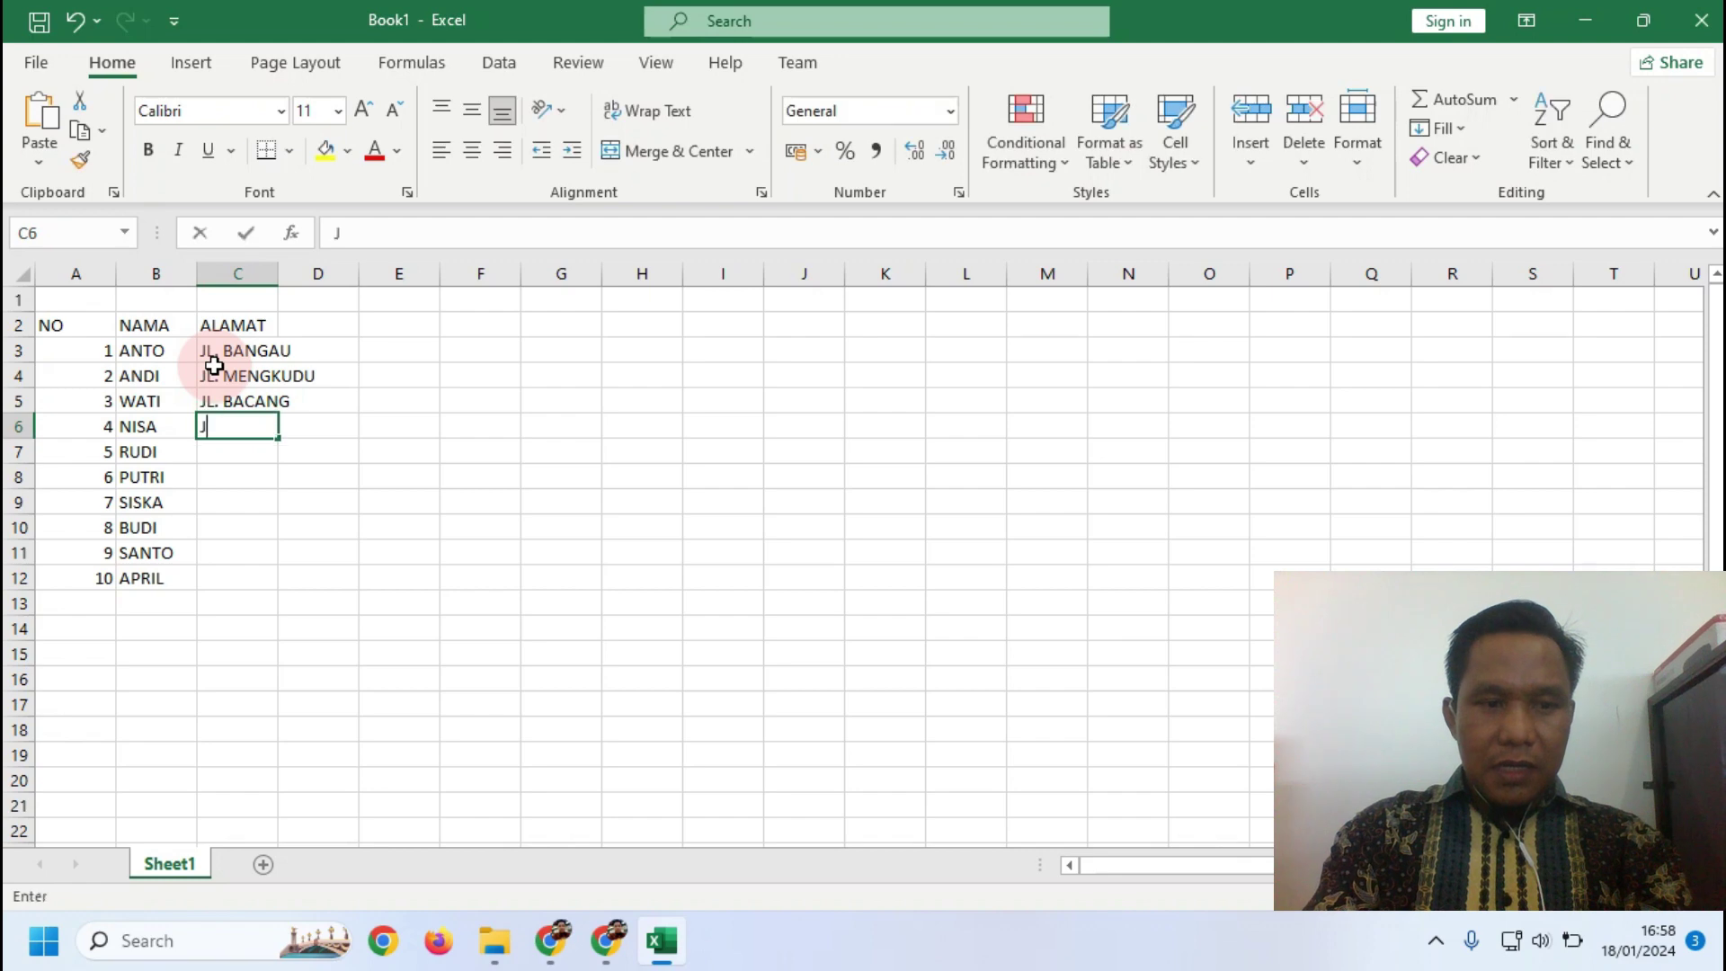
text(L. RUKAM)
key(Return)
text(J)
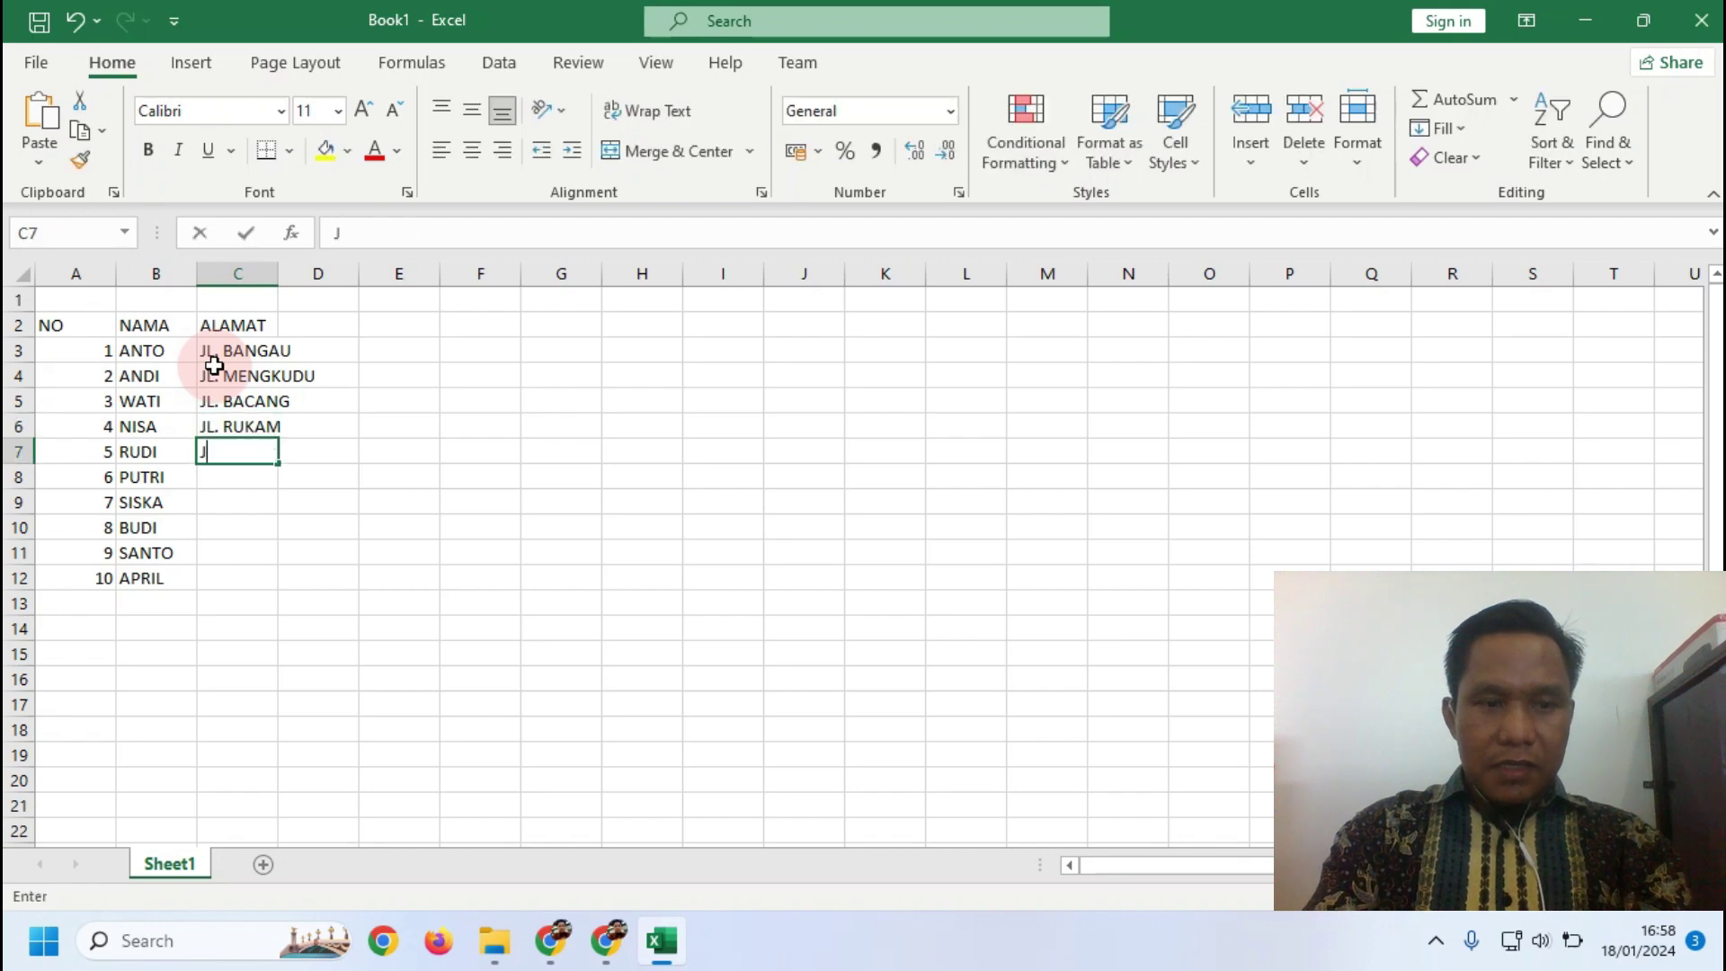
text(L. MANGGA)
key(Return)
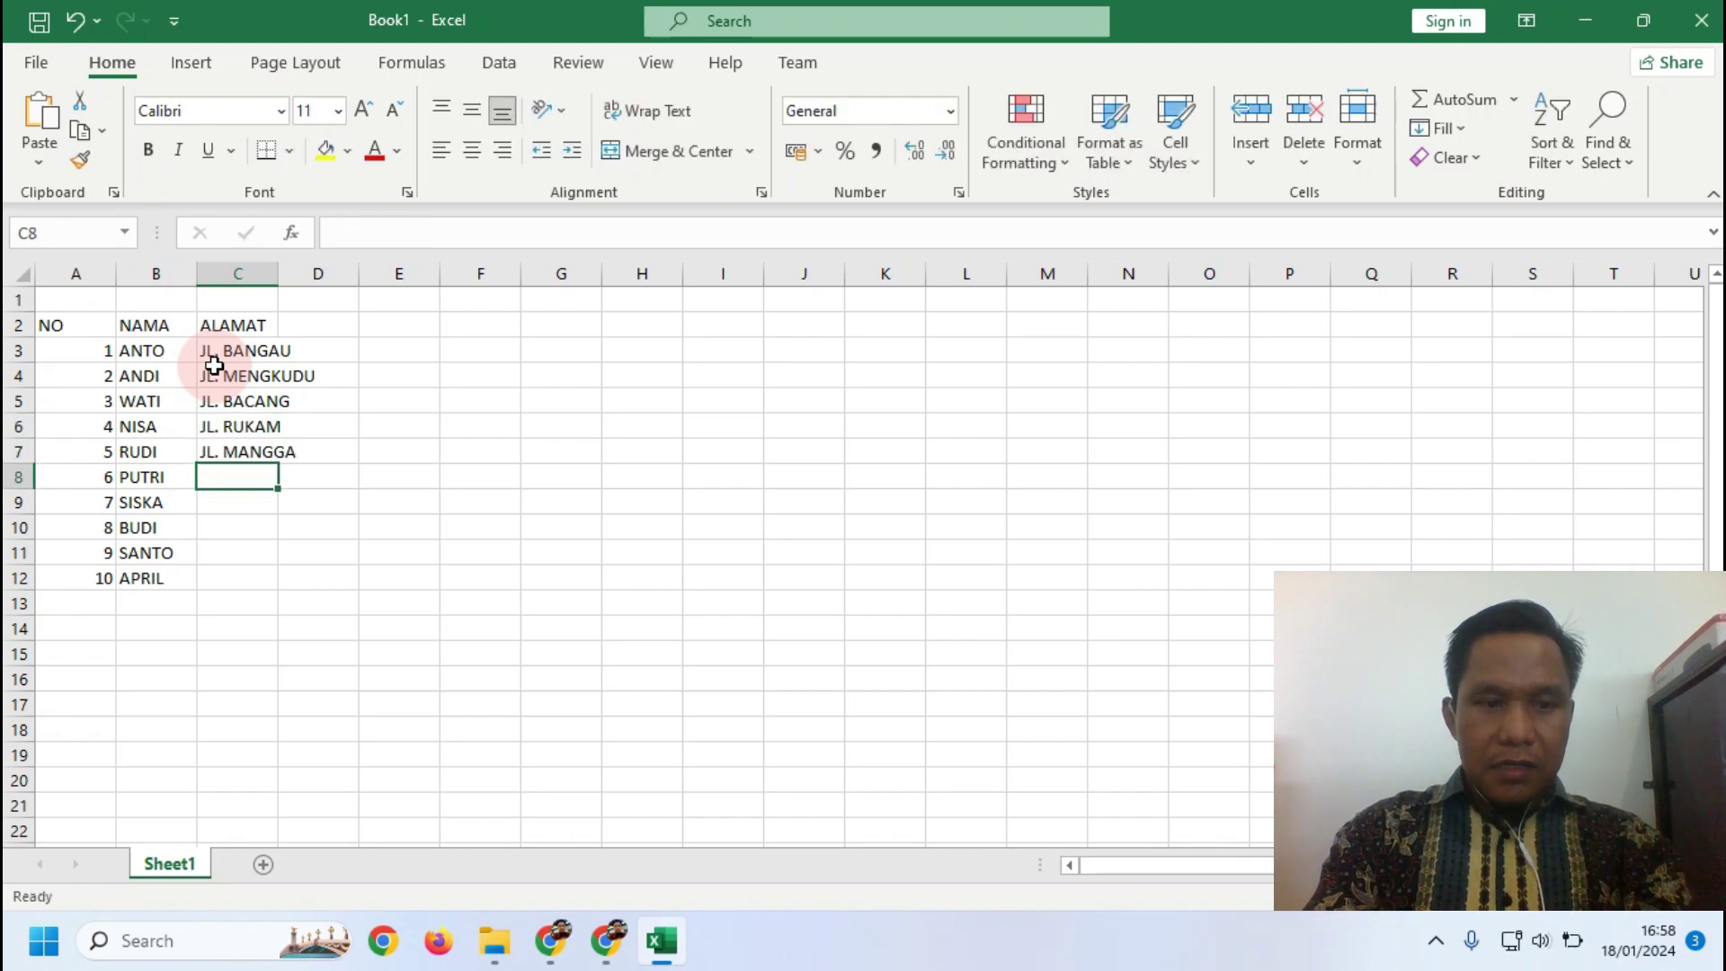
Fill C8:C12 with the remaining addresses, including JL. SANTOK, JL. ANGGREK, JL. MAHONI and JL. ANYELIR
text(JL. SANTO)
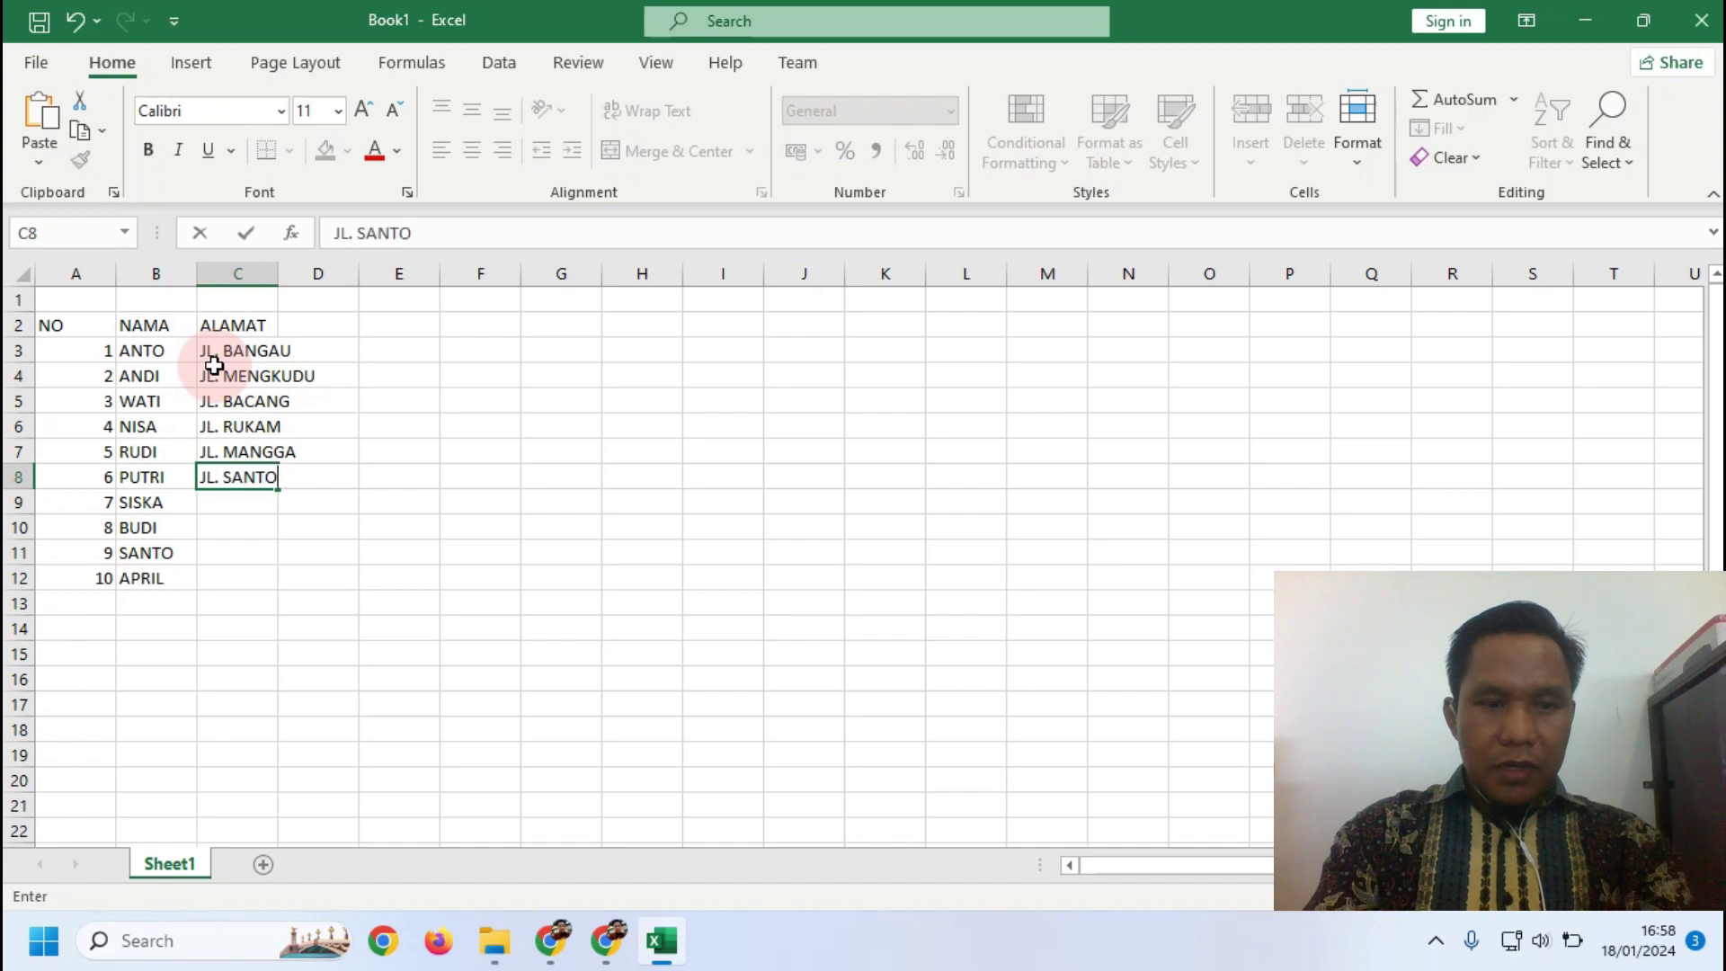
text(K)
key(Return)
text(JL. KUINI)
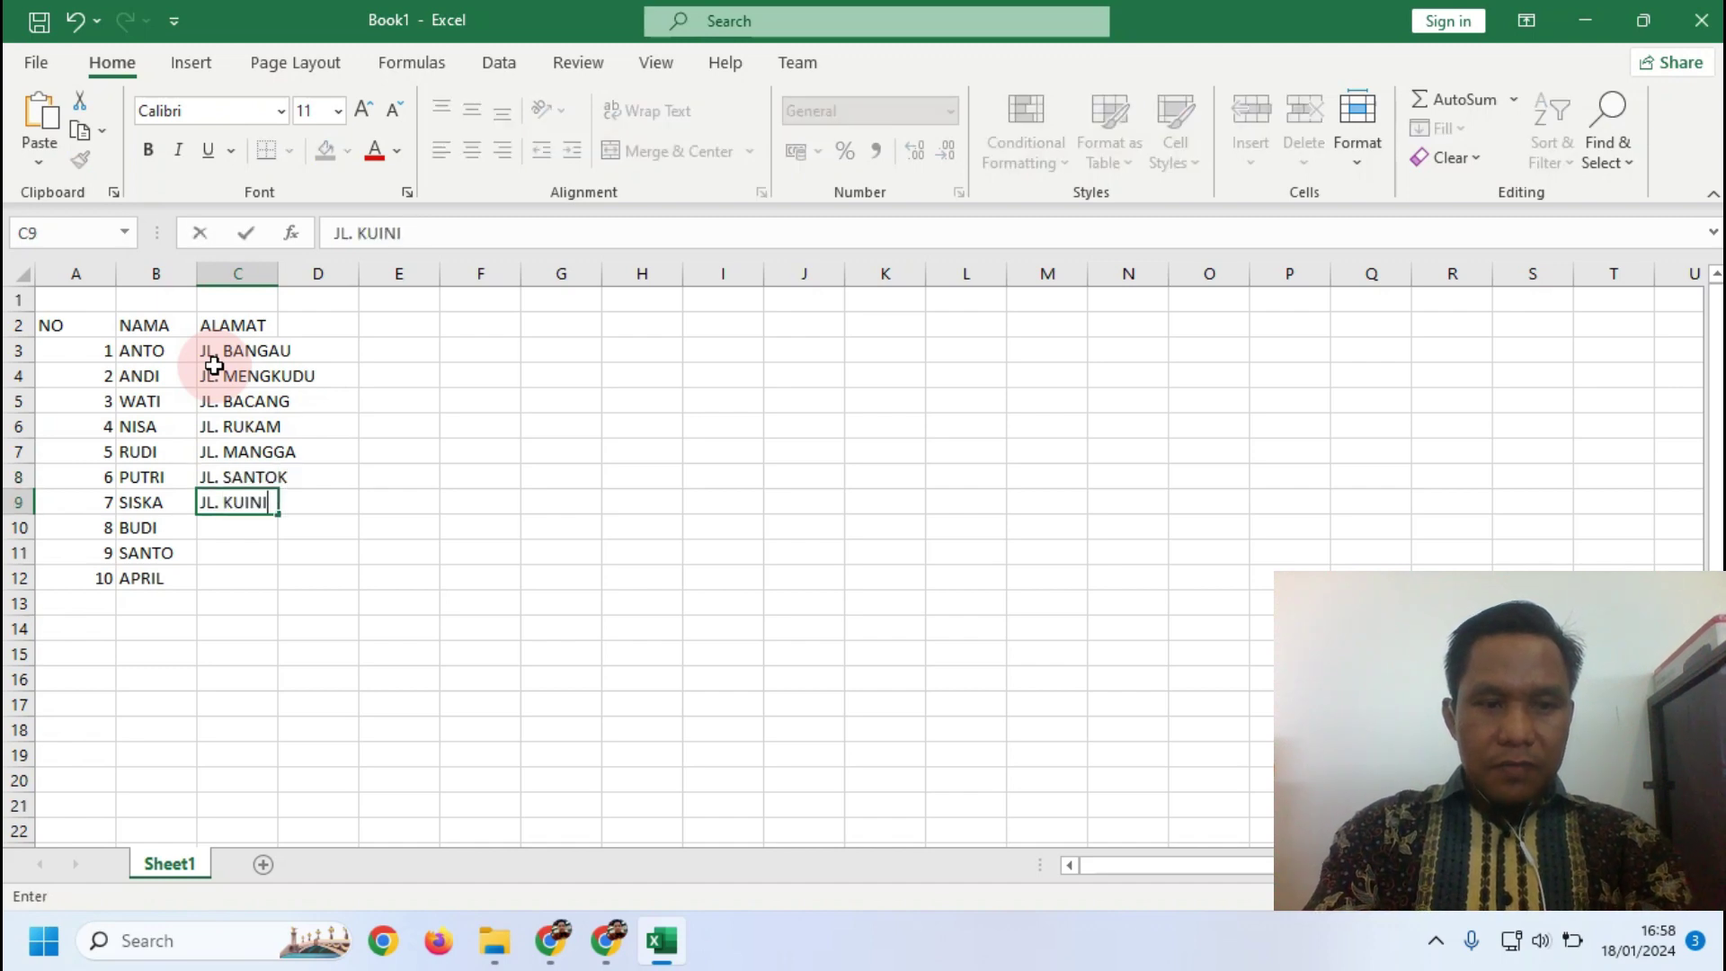
key(Return)
text(JL)
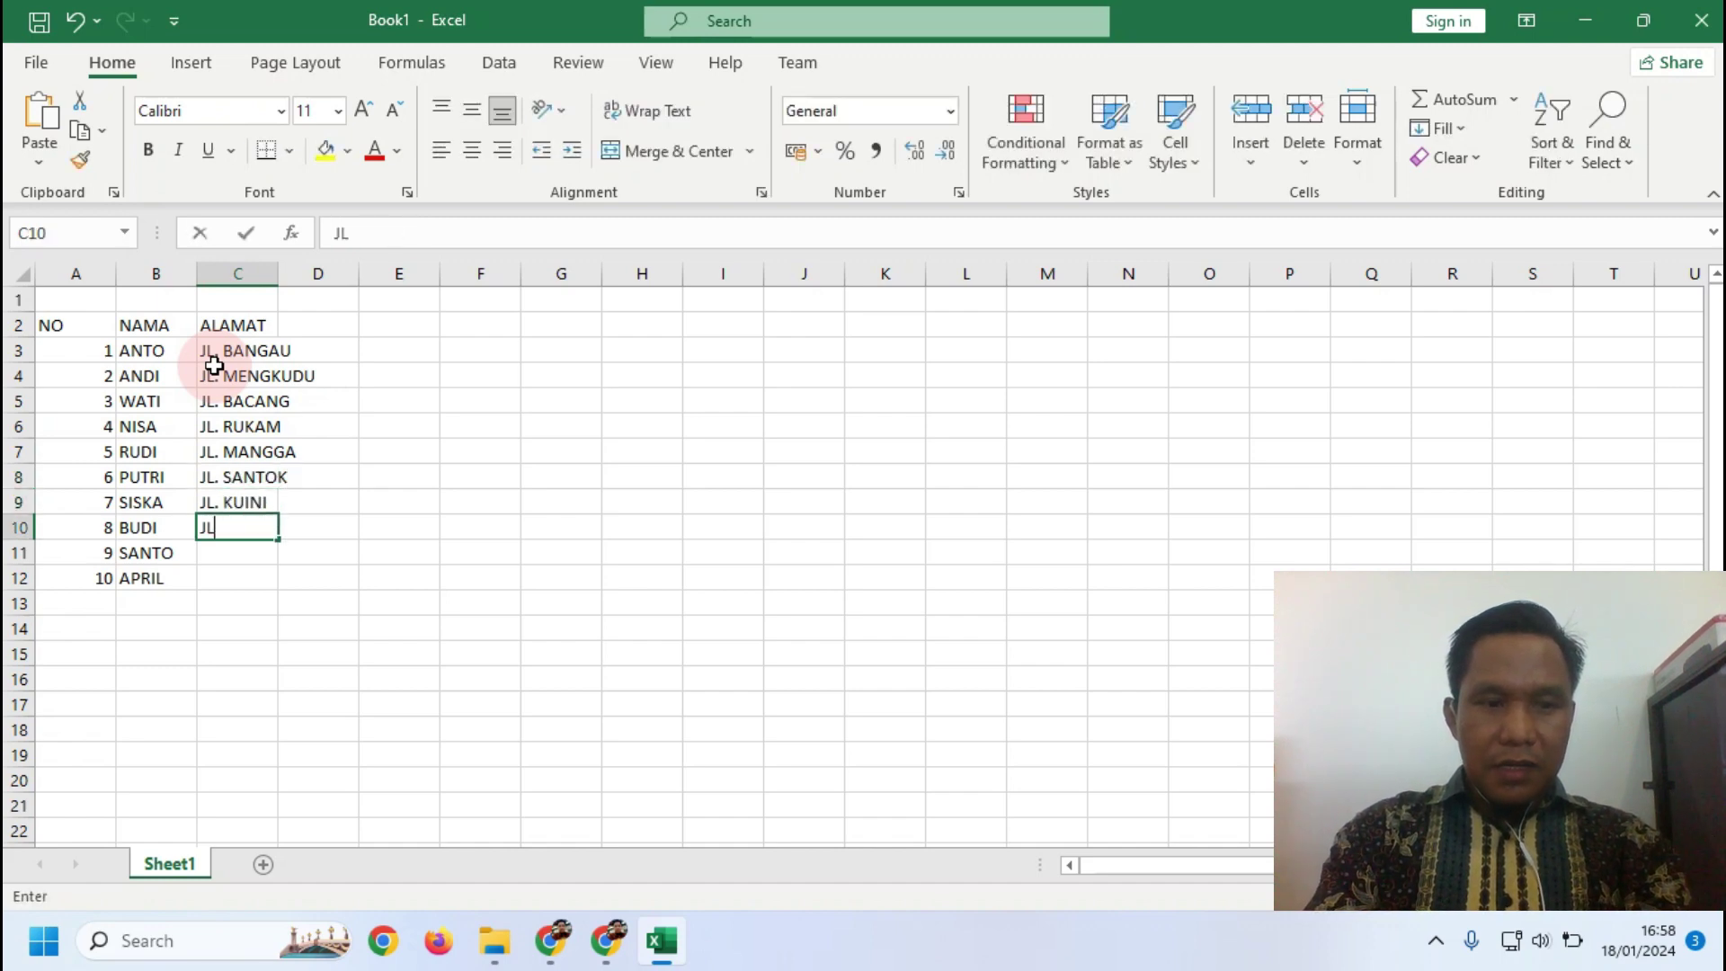
text(. ANGGRE)
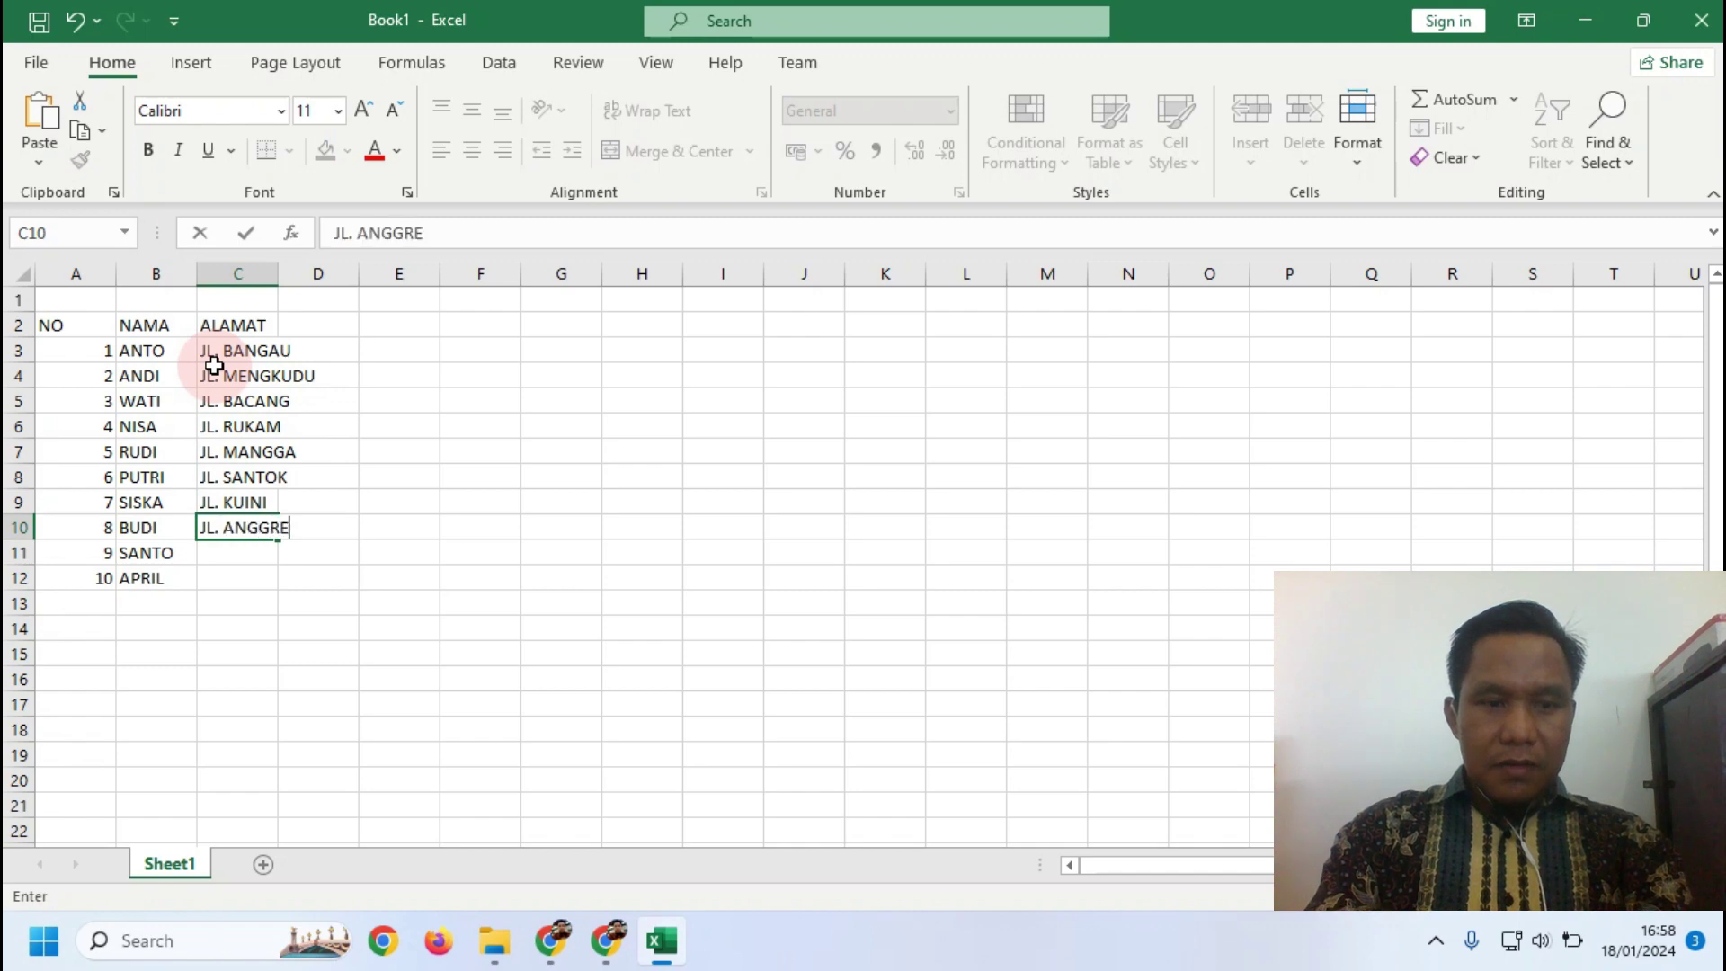
text(K)
key(Return)
text(JL. )
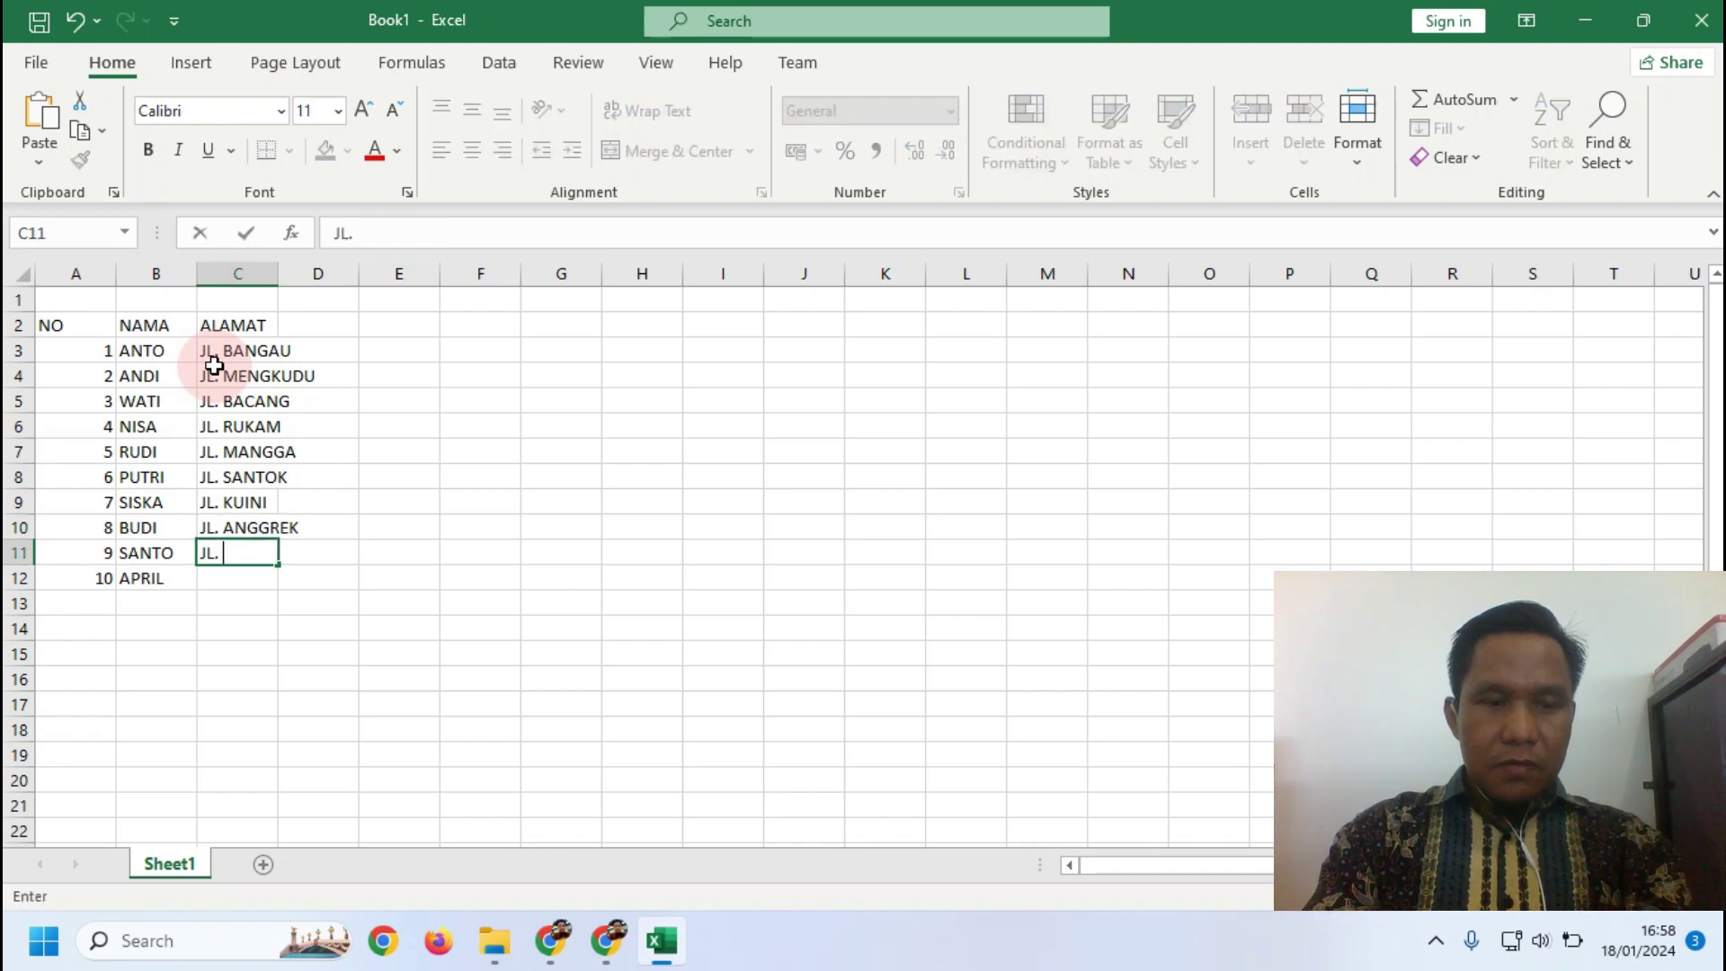
text(MAHONI)
key(Return)
text(JL)
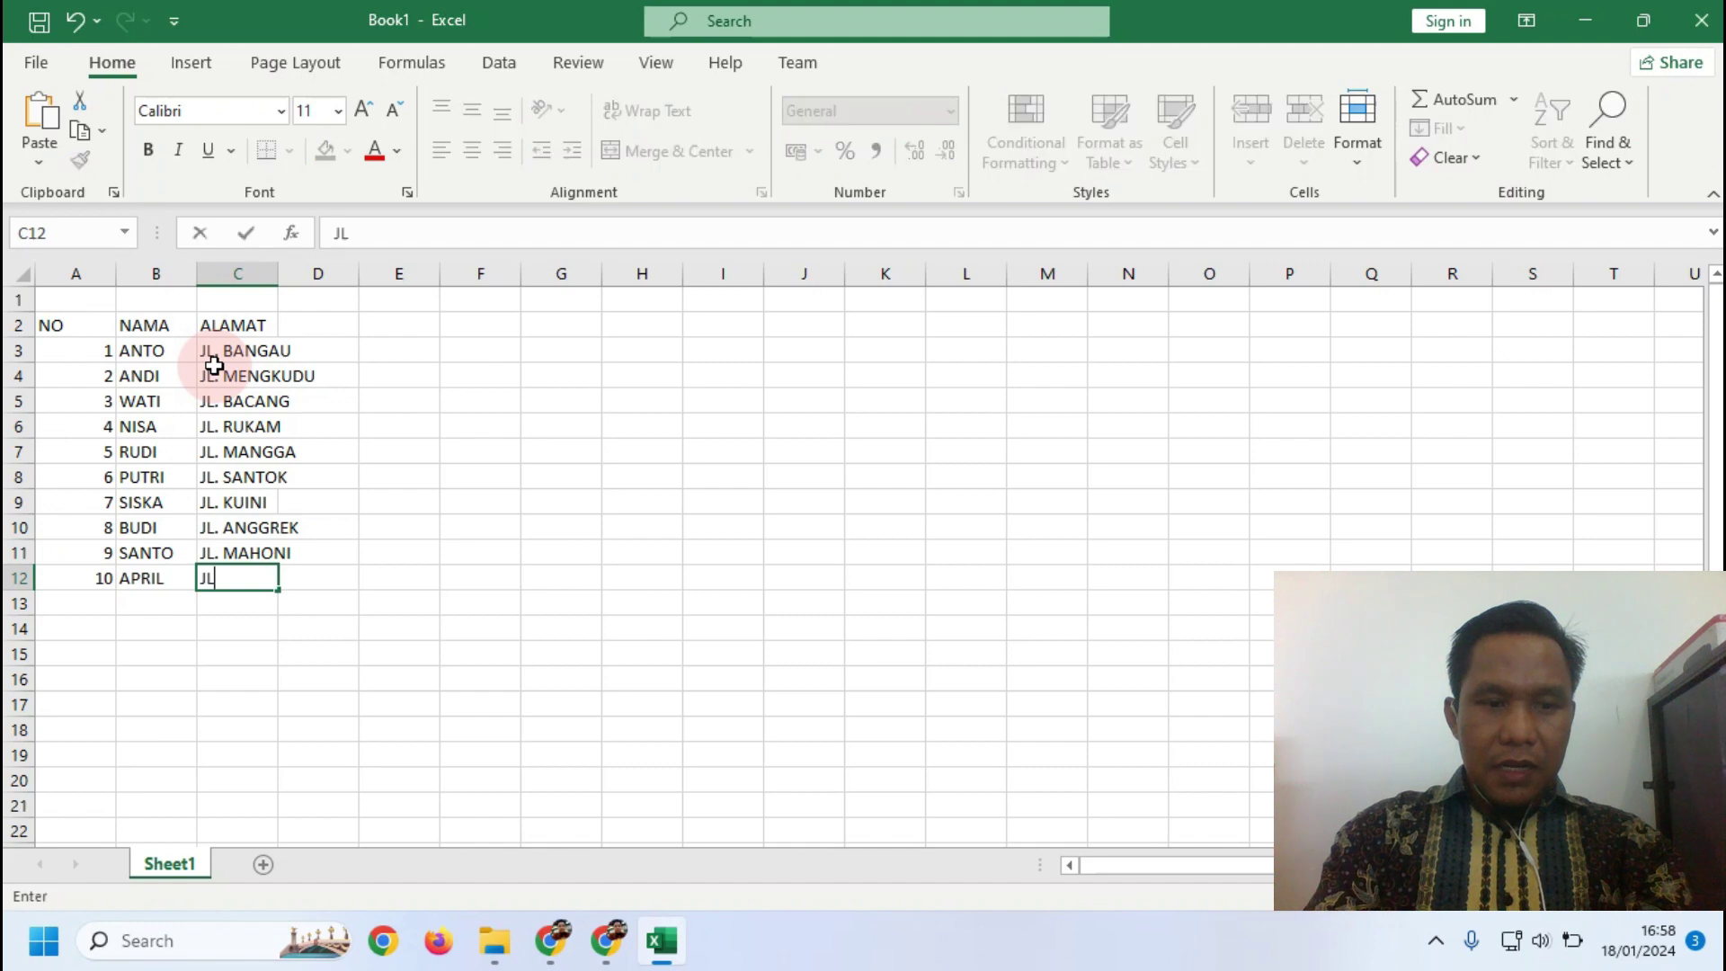
text(. AN)
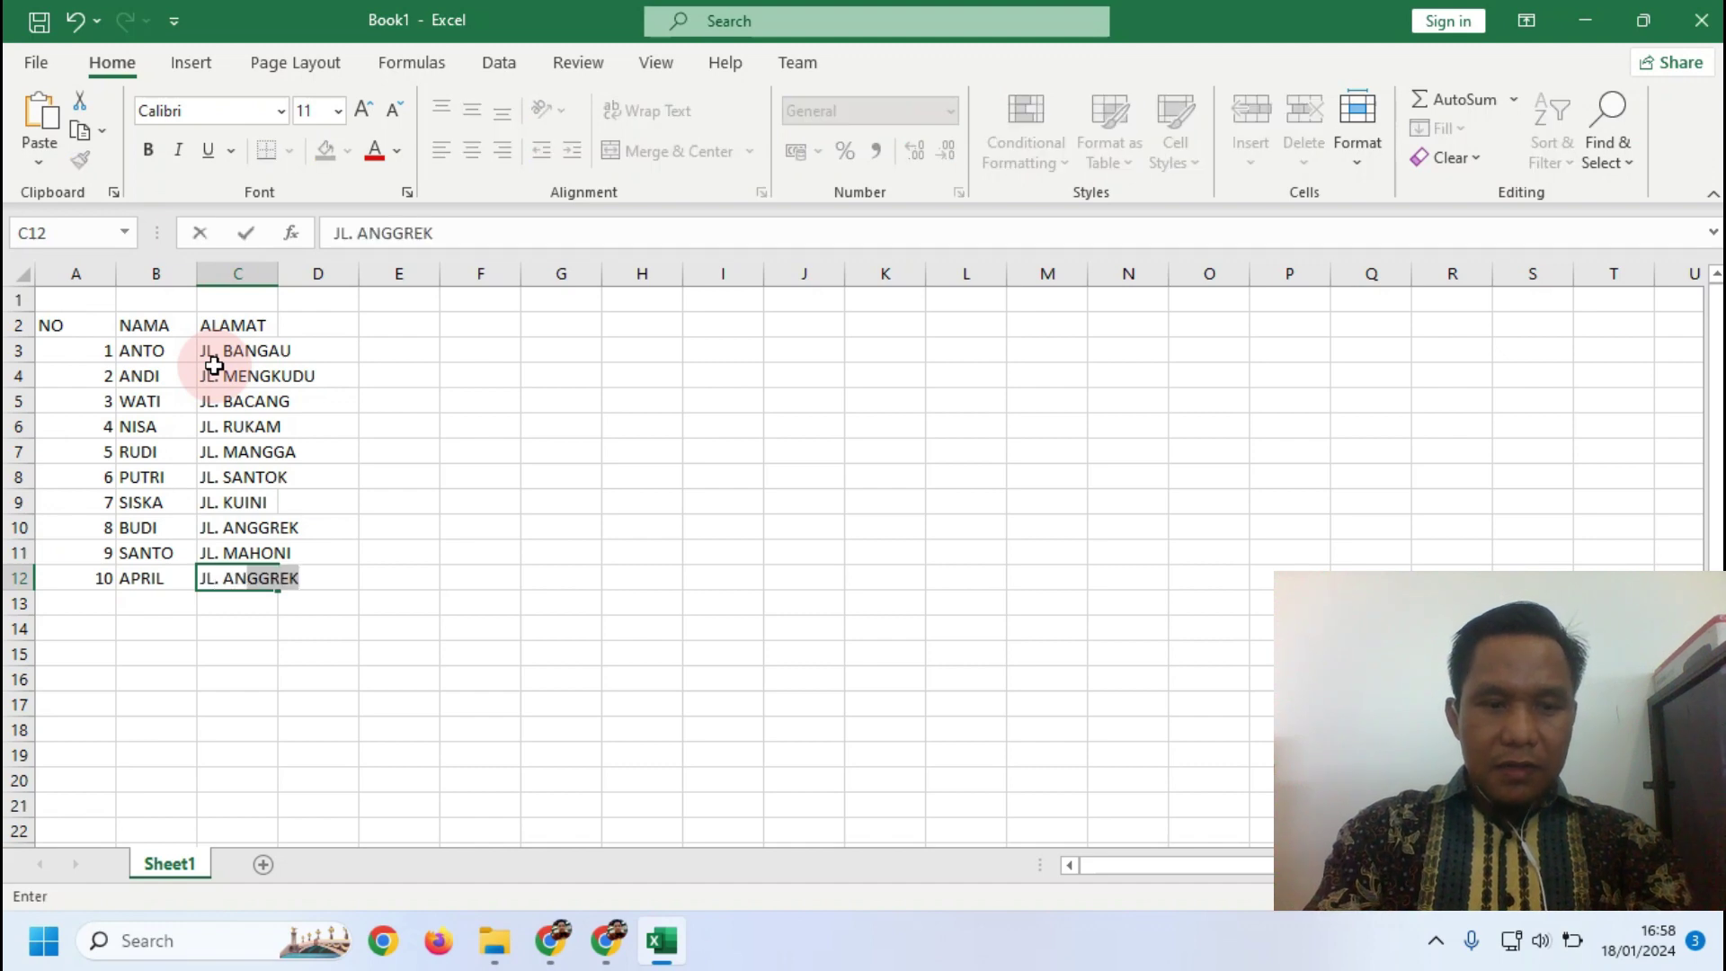
text(YELIR)
key(Return)
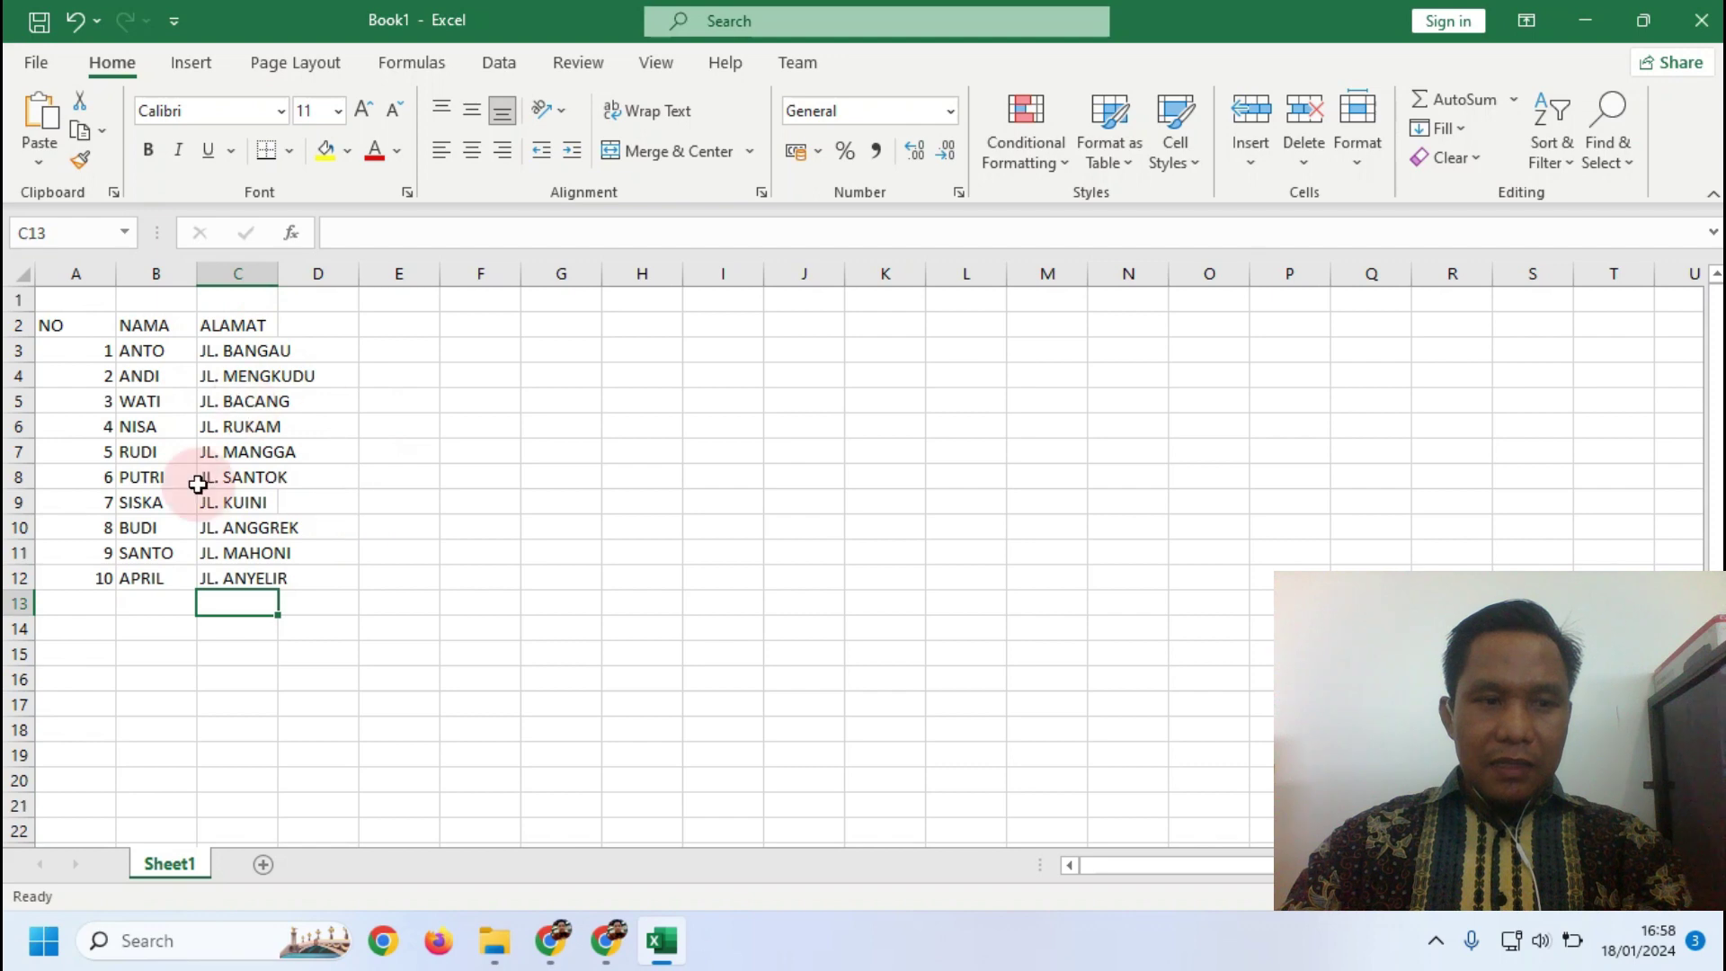
Give the table A2:C12 outline and inside borders through Format Cells
click(45, 323)
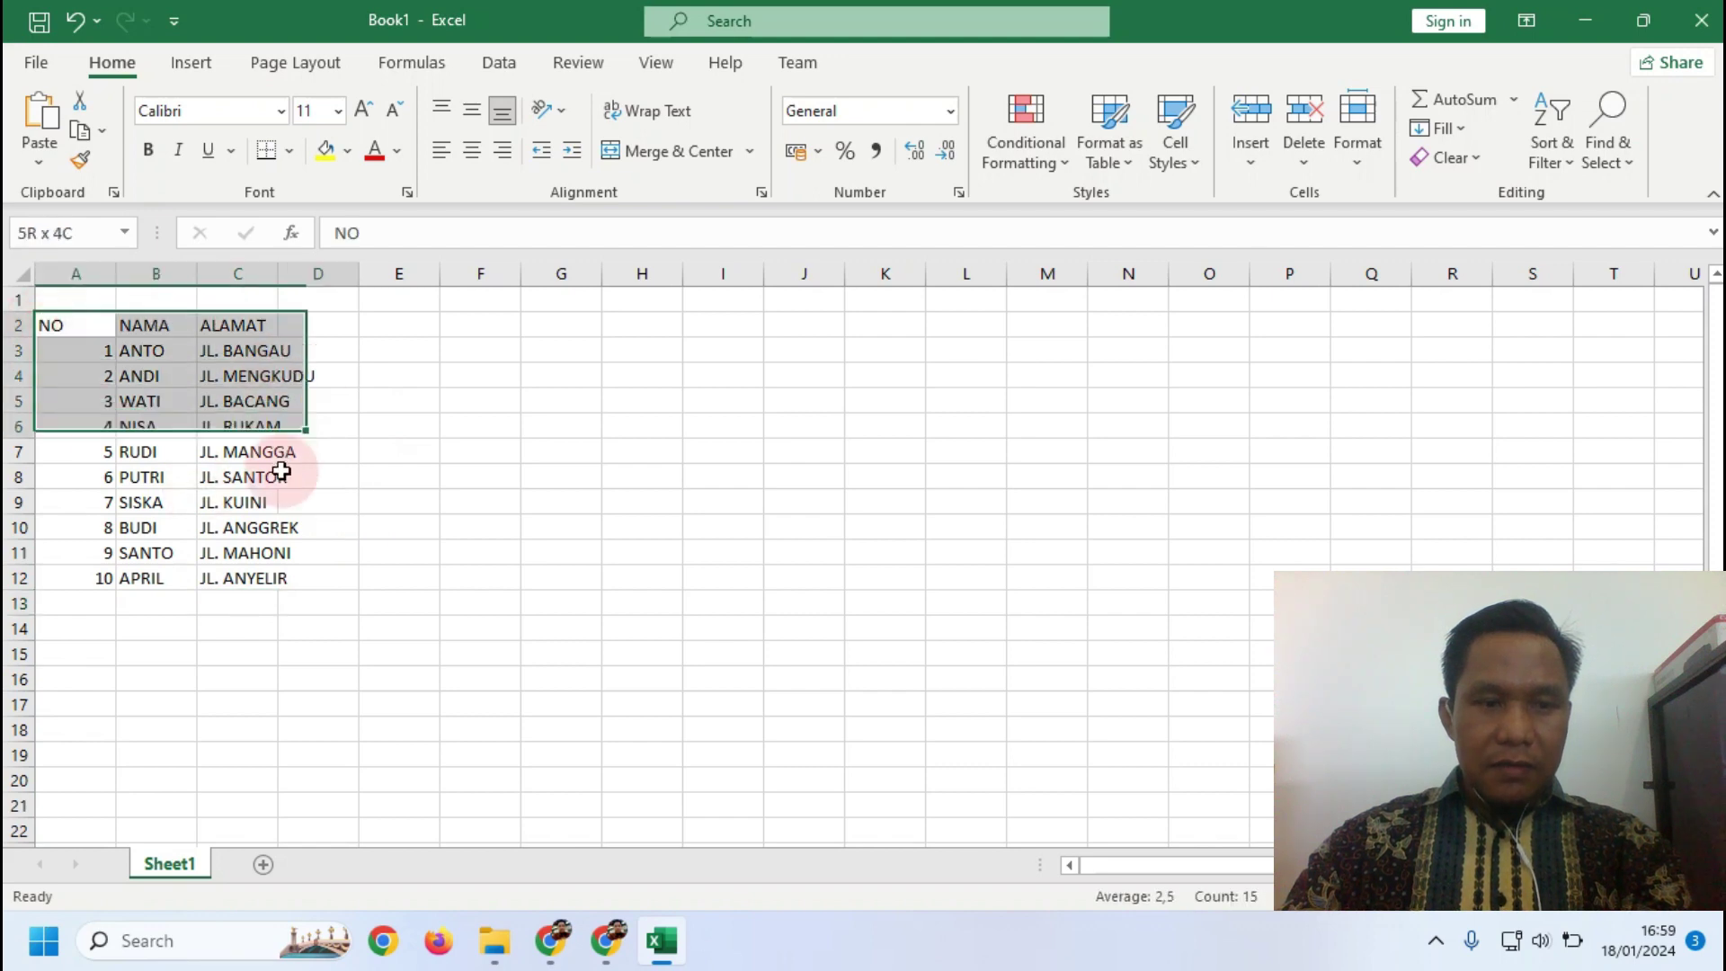
drag(159, 320, 235, 548)
right_click(236, 548)
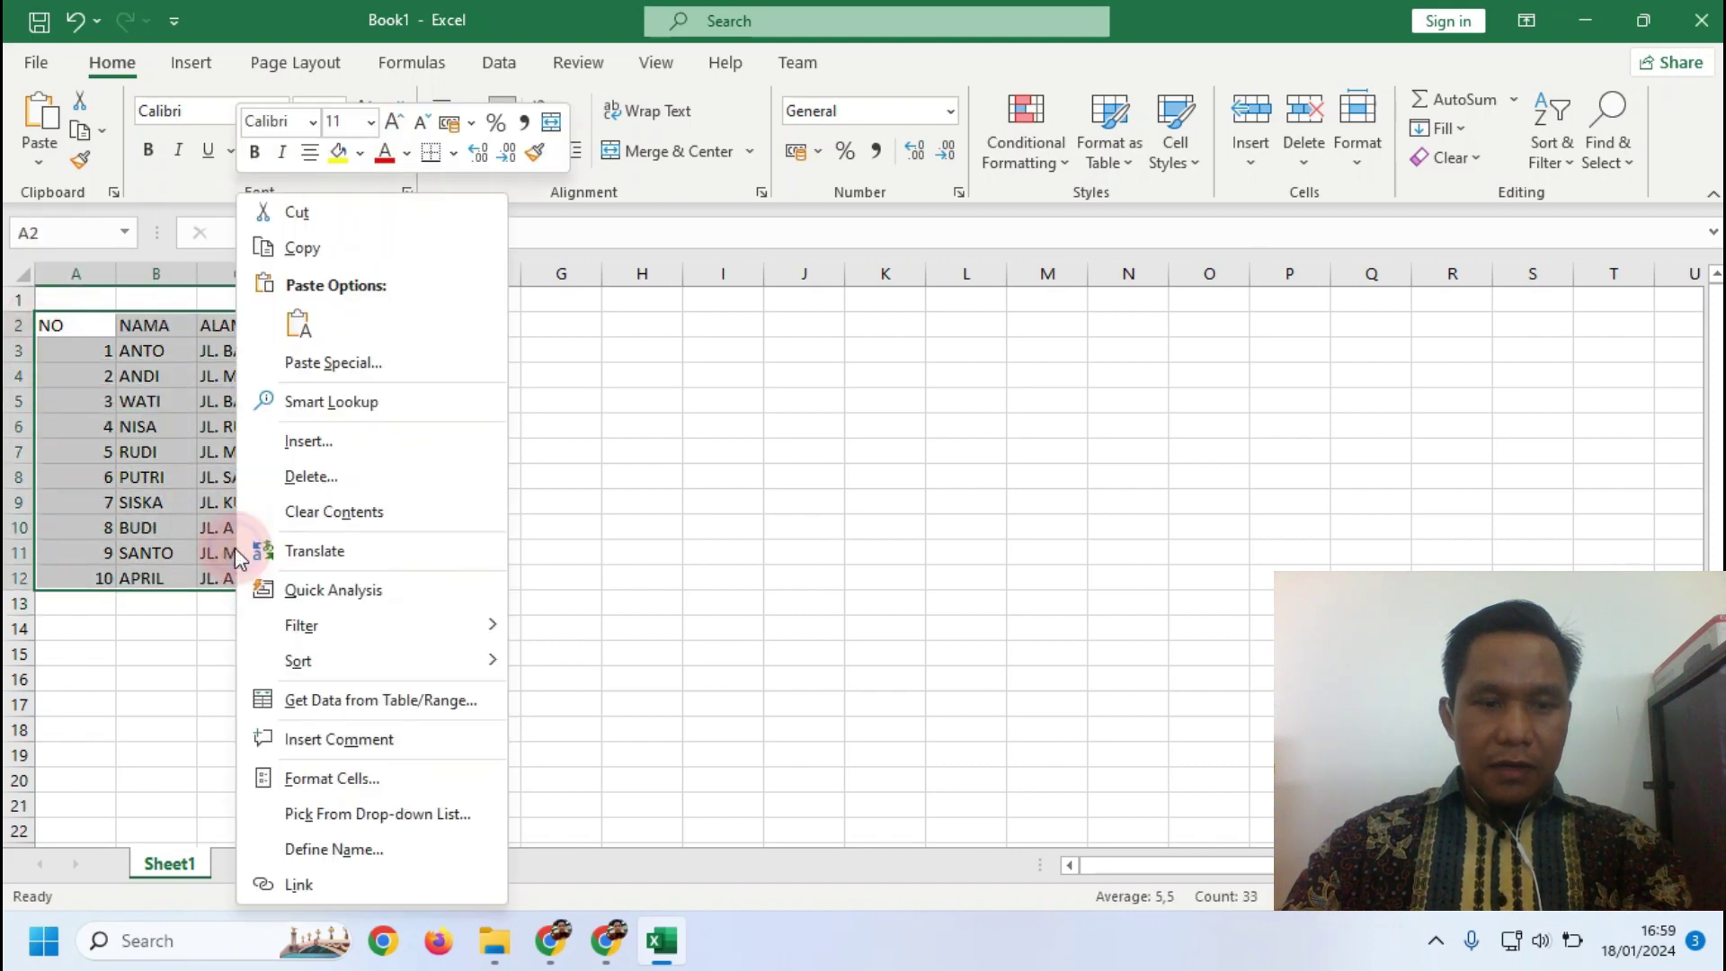
click(365, 768)
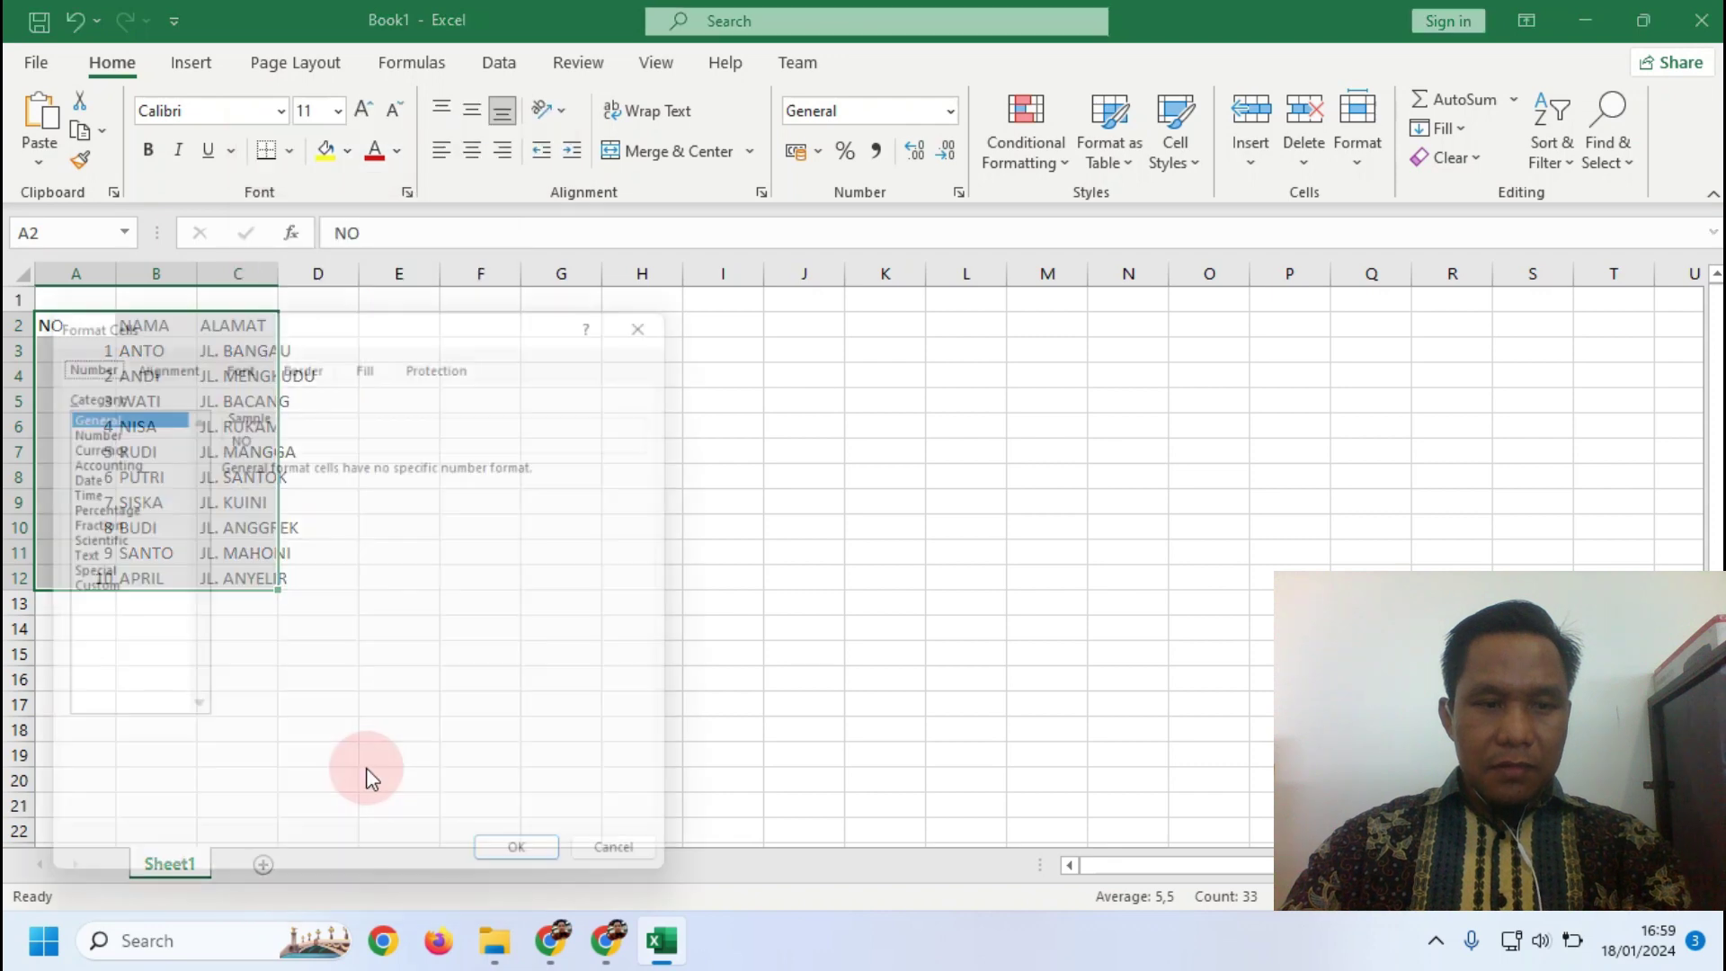
click(315, 367)
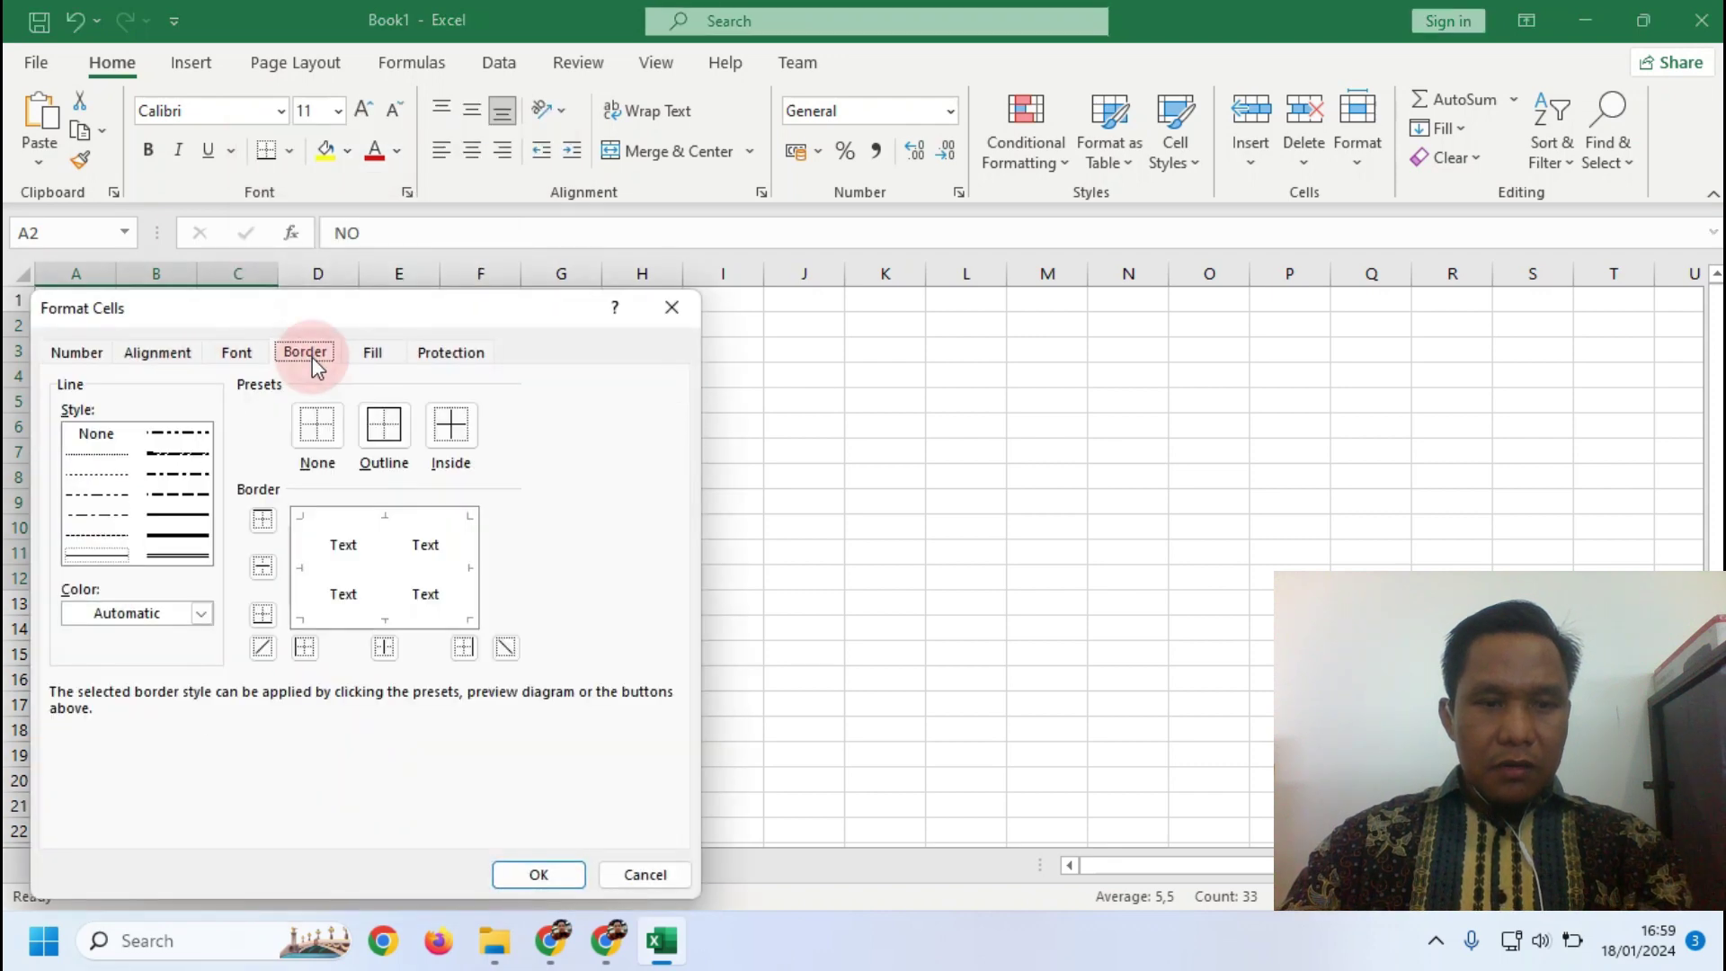
click(384, 424)
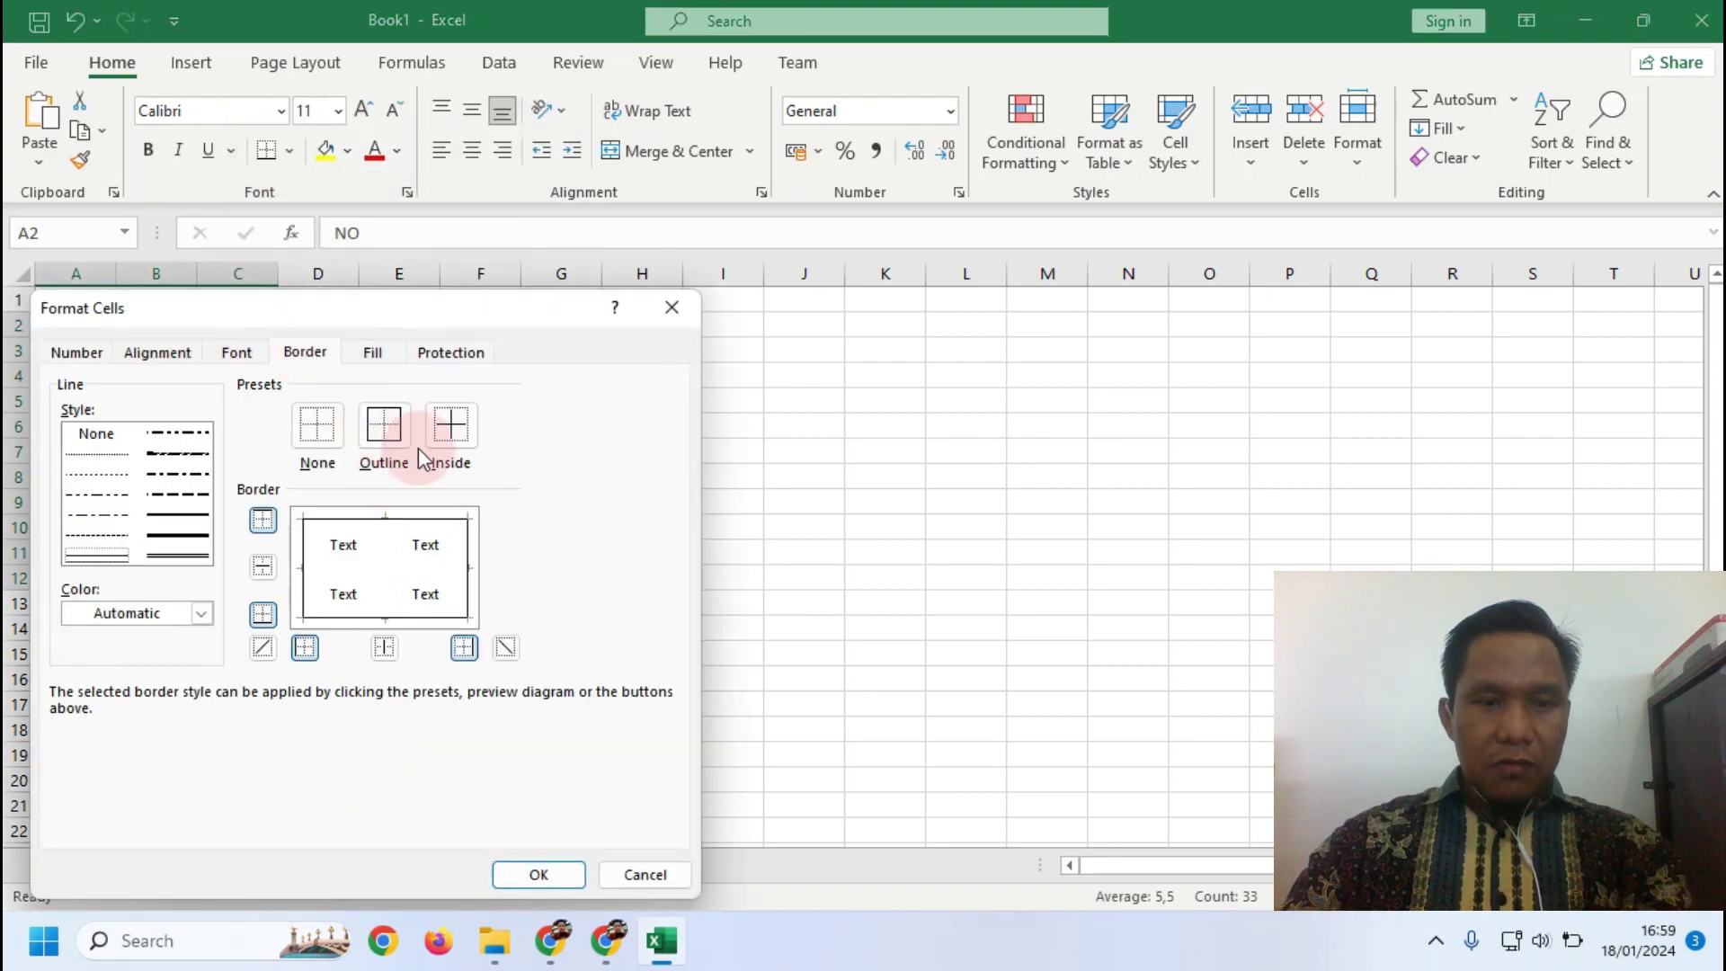
click(465, 433)
click(550, 873)
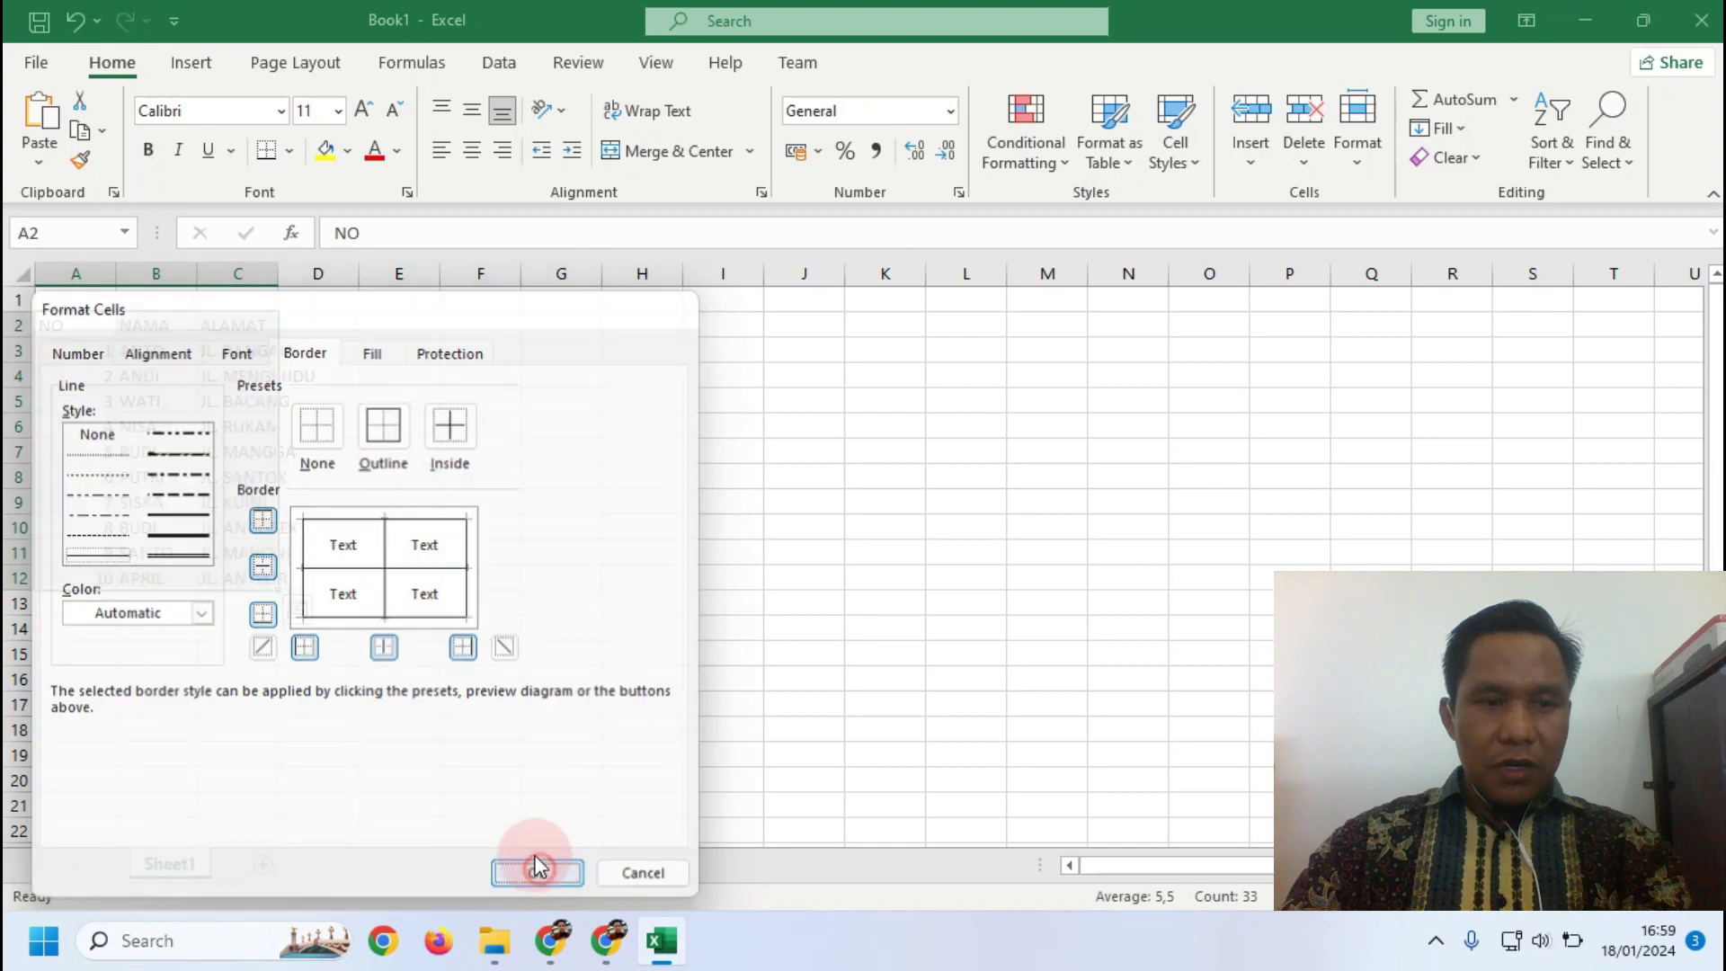
click(441, 413)
Resize the columns: widen C for addresses and B for names, and narrow A
drag(279, 274, 405, 273)
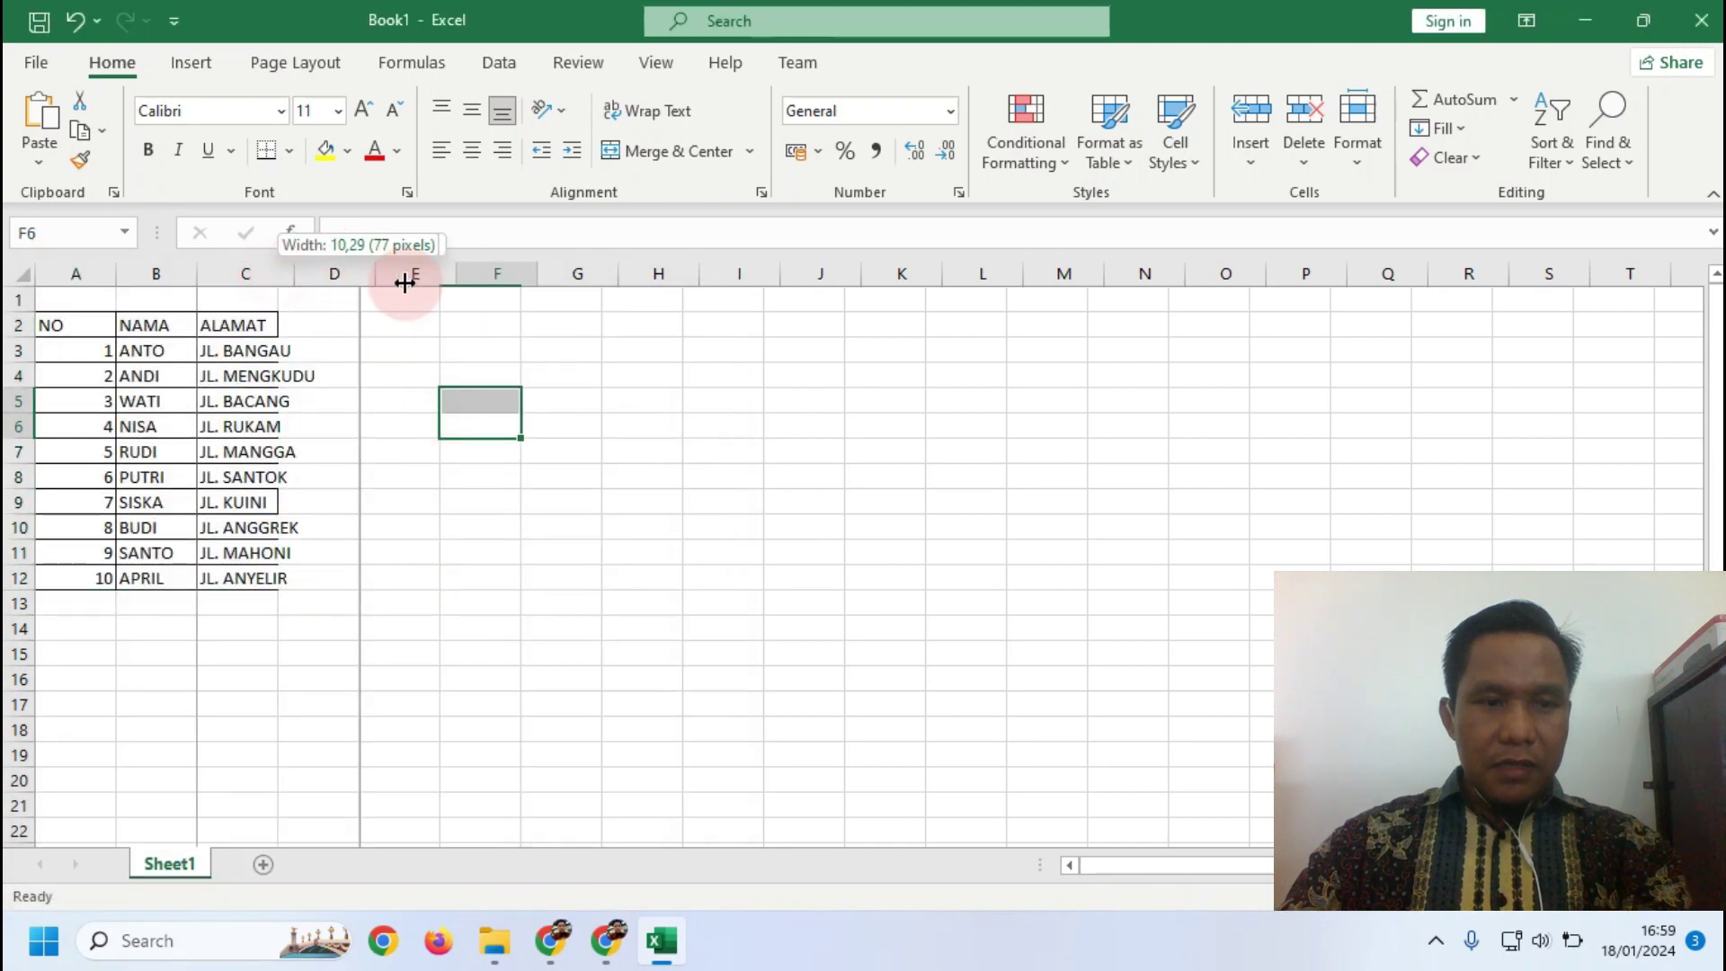
drag(202, 275, 226, 275)
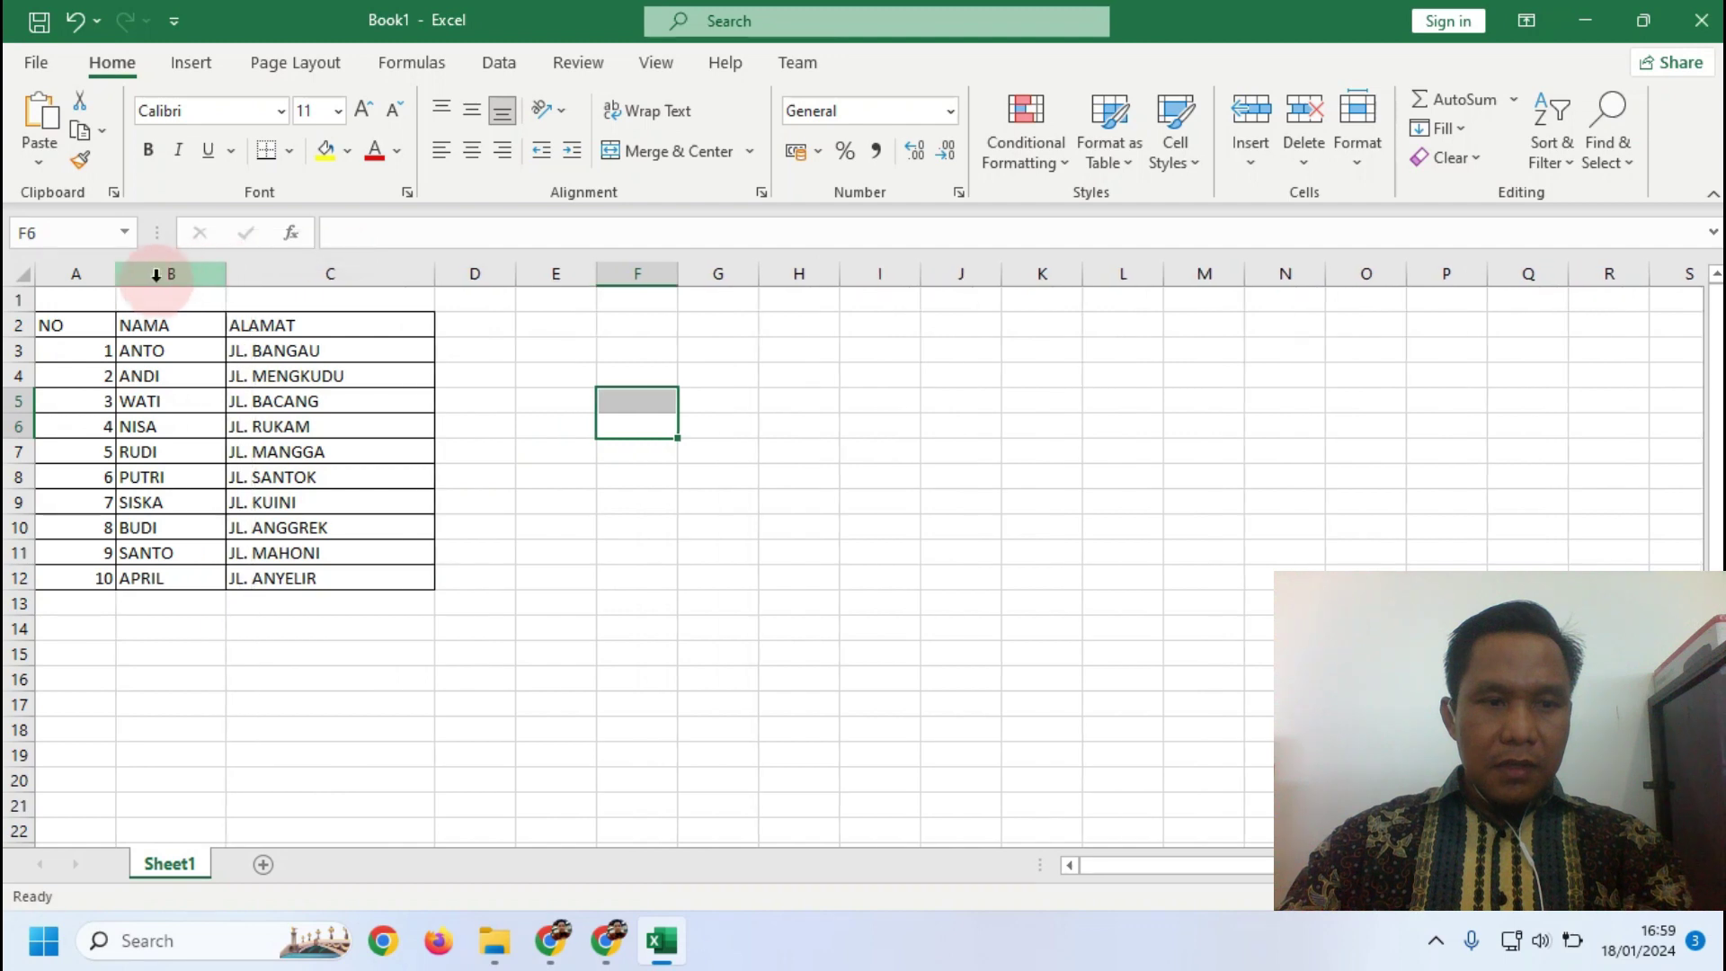
mouse_move(115, 279)
mouse_down()
mouse_move(63, 292)
mouse_move(247, 325)
mouse_up()
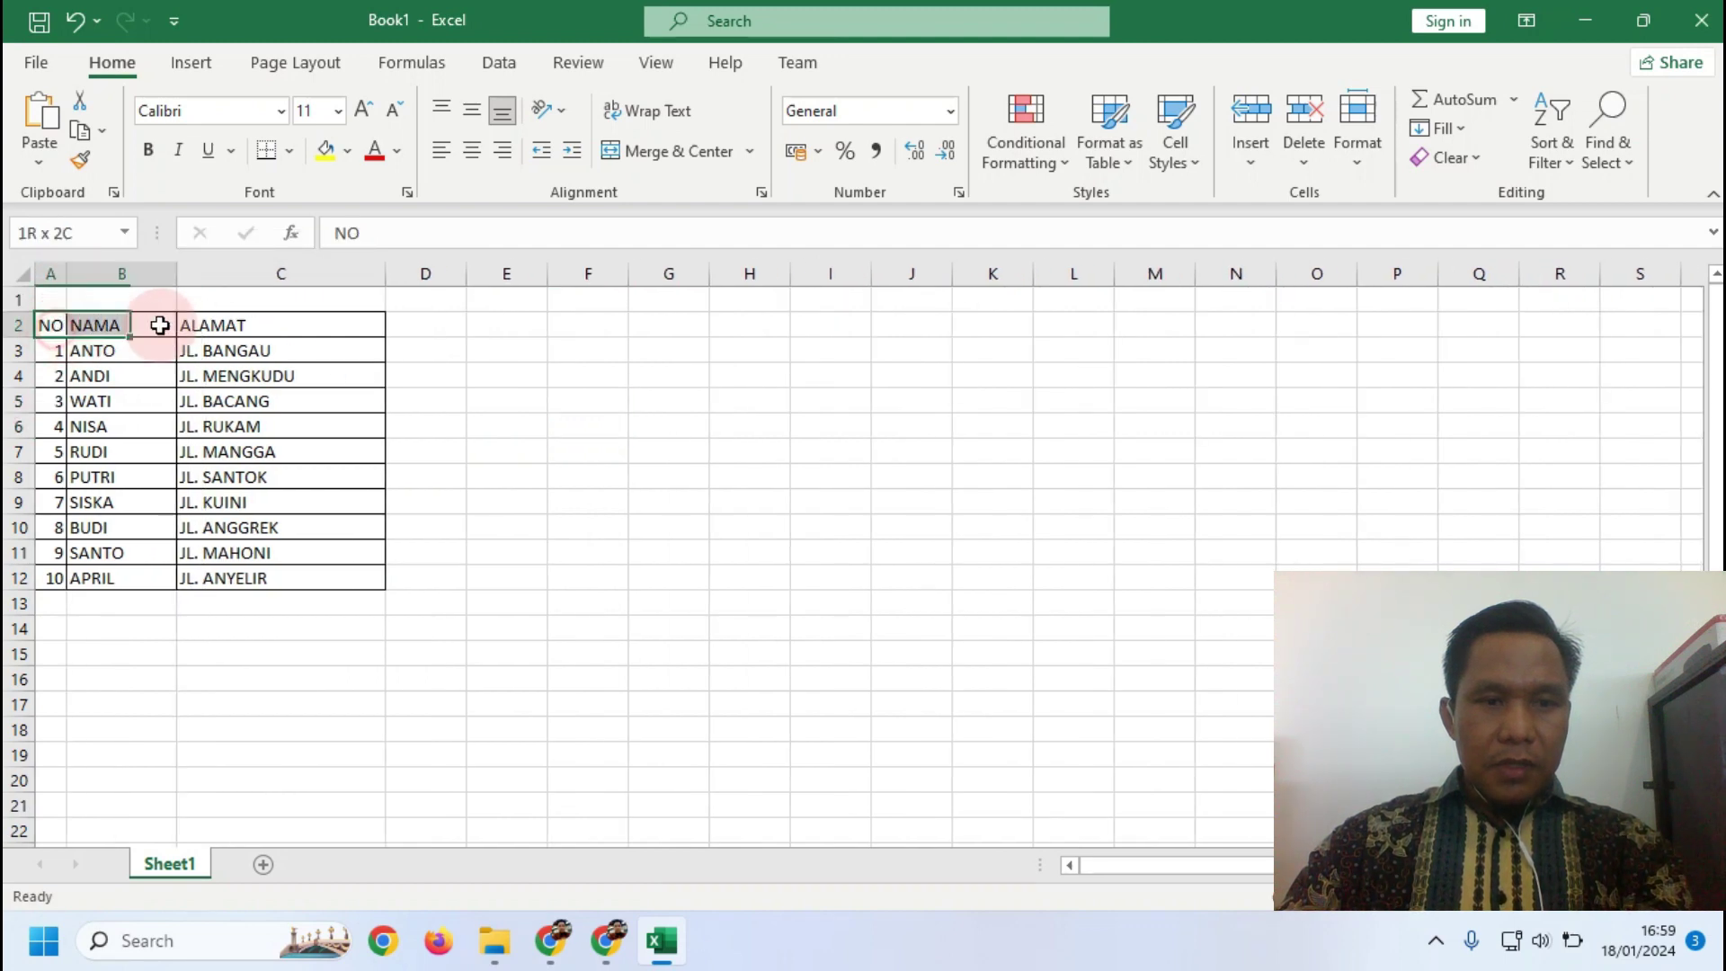
Make the header row A2:C2 bold with an orange fill
click(148, 149)
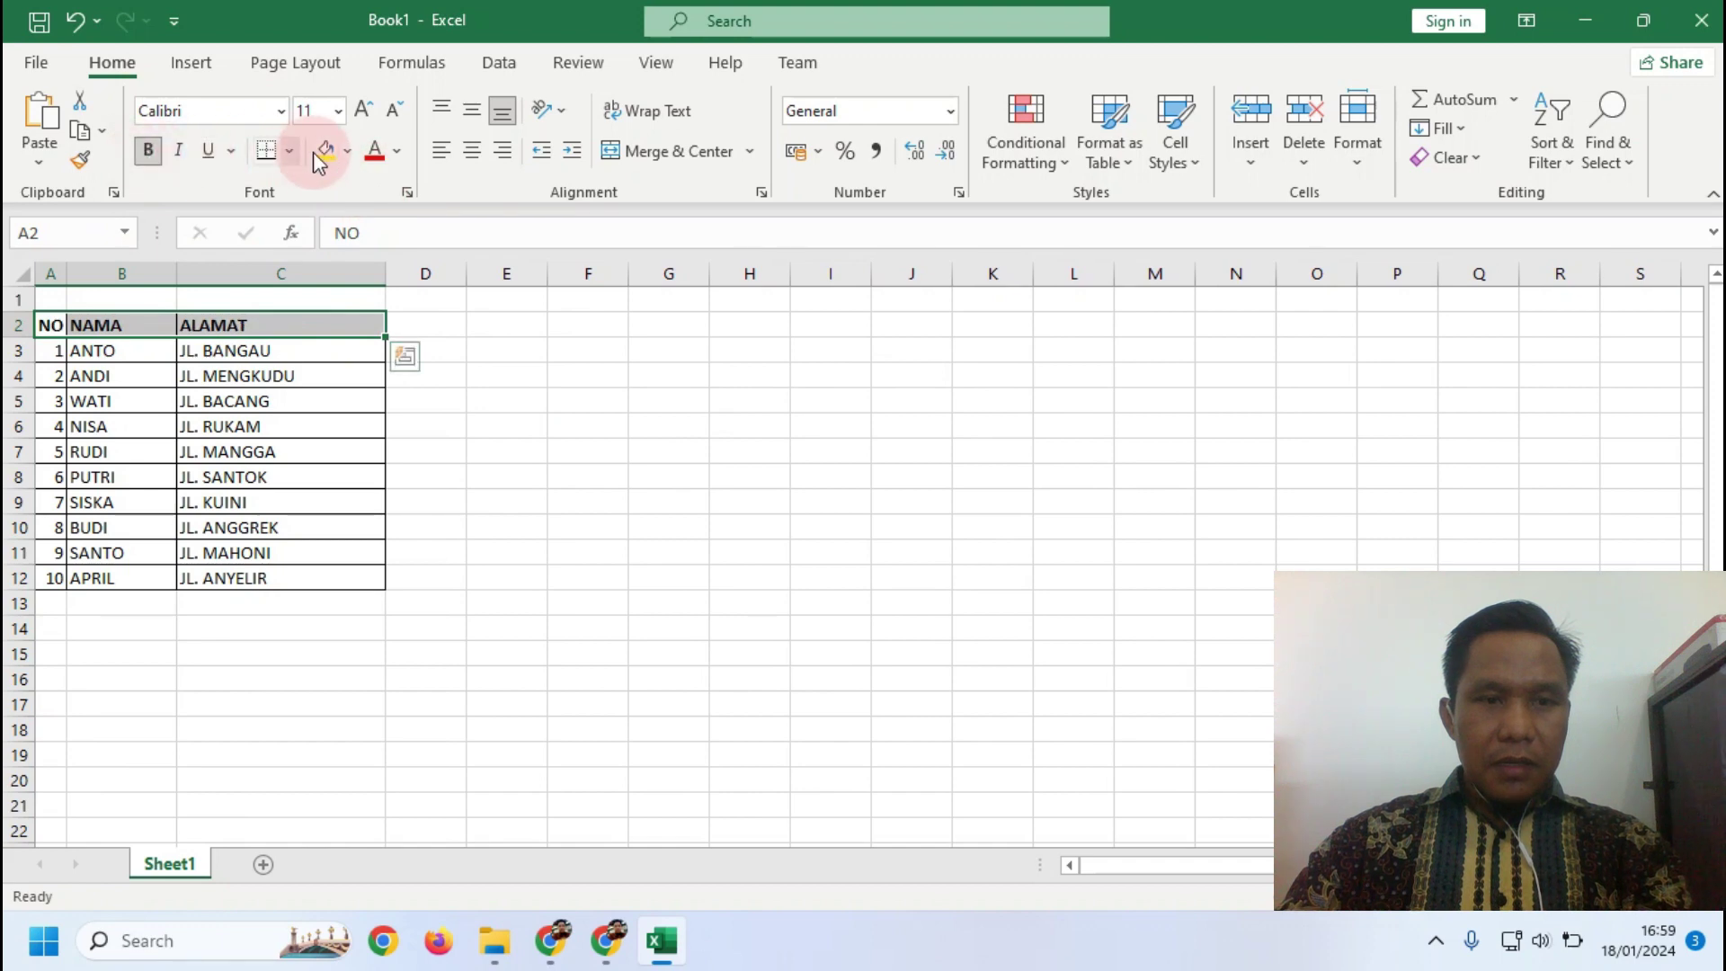
click(348, 155)
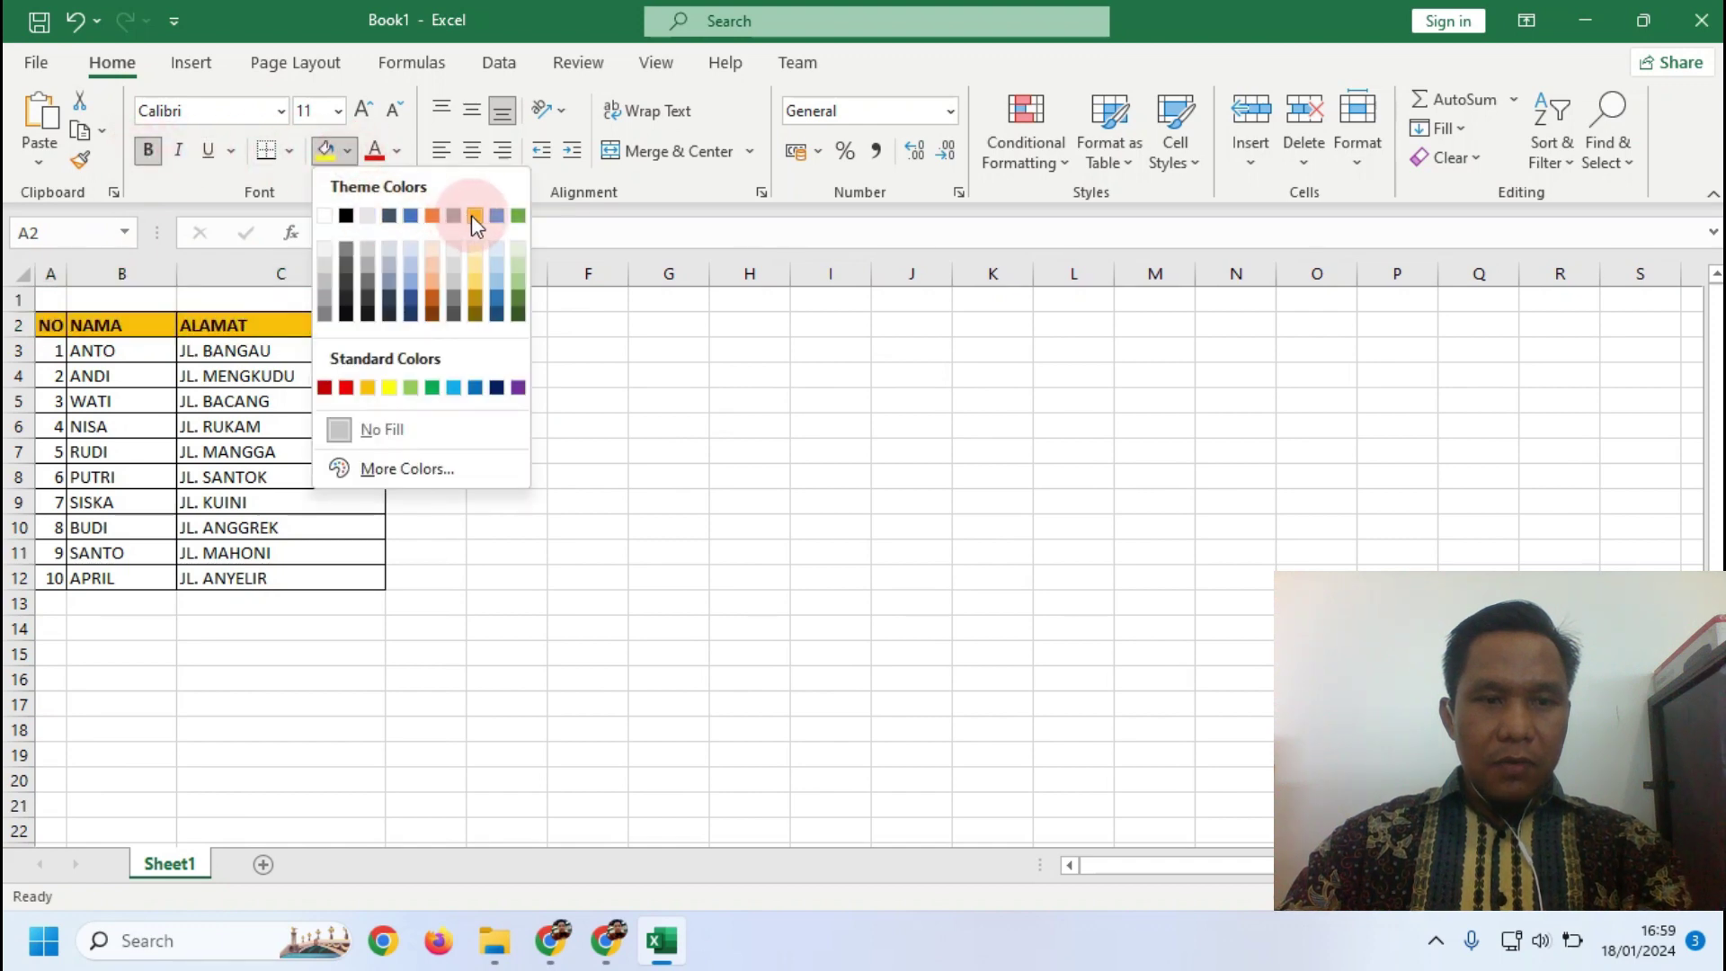
click(477, 217)
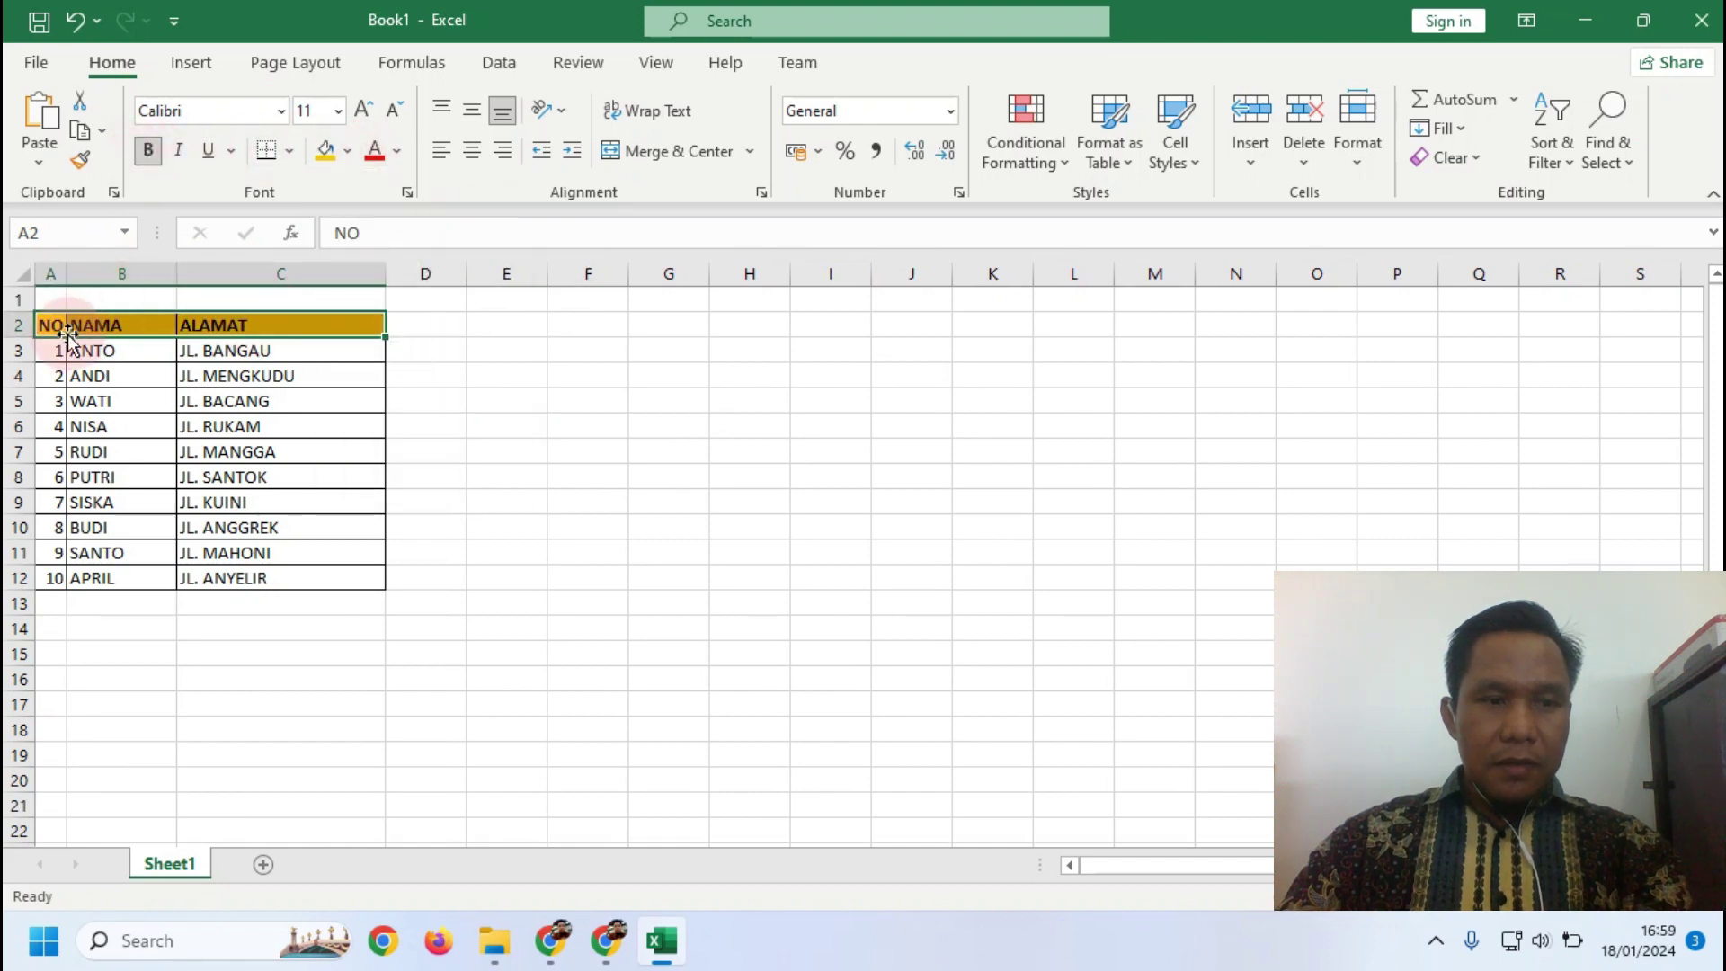
Center the numbers in column A and slightly widen columns A and B
drag(55, 329, 40, 575)
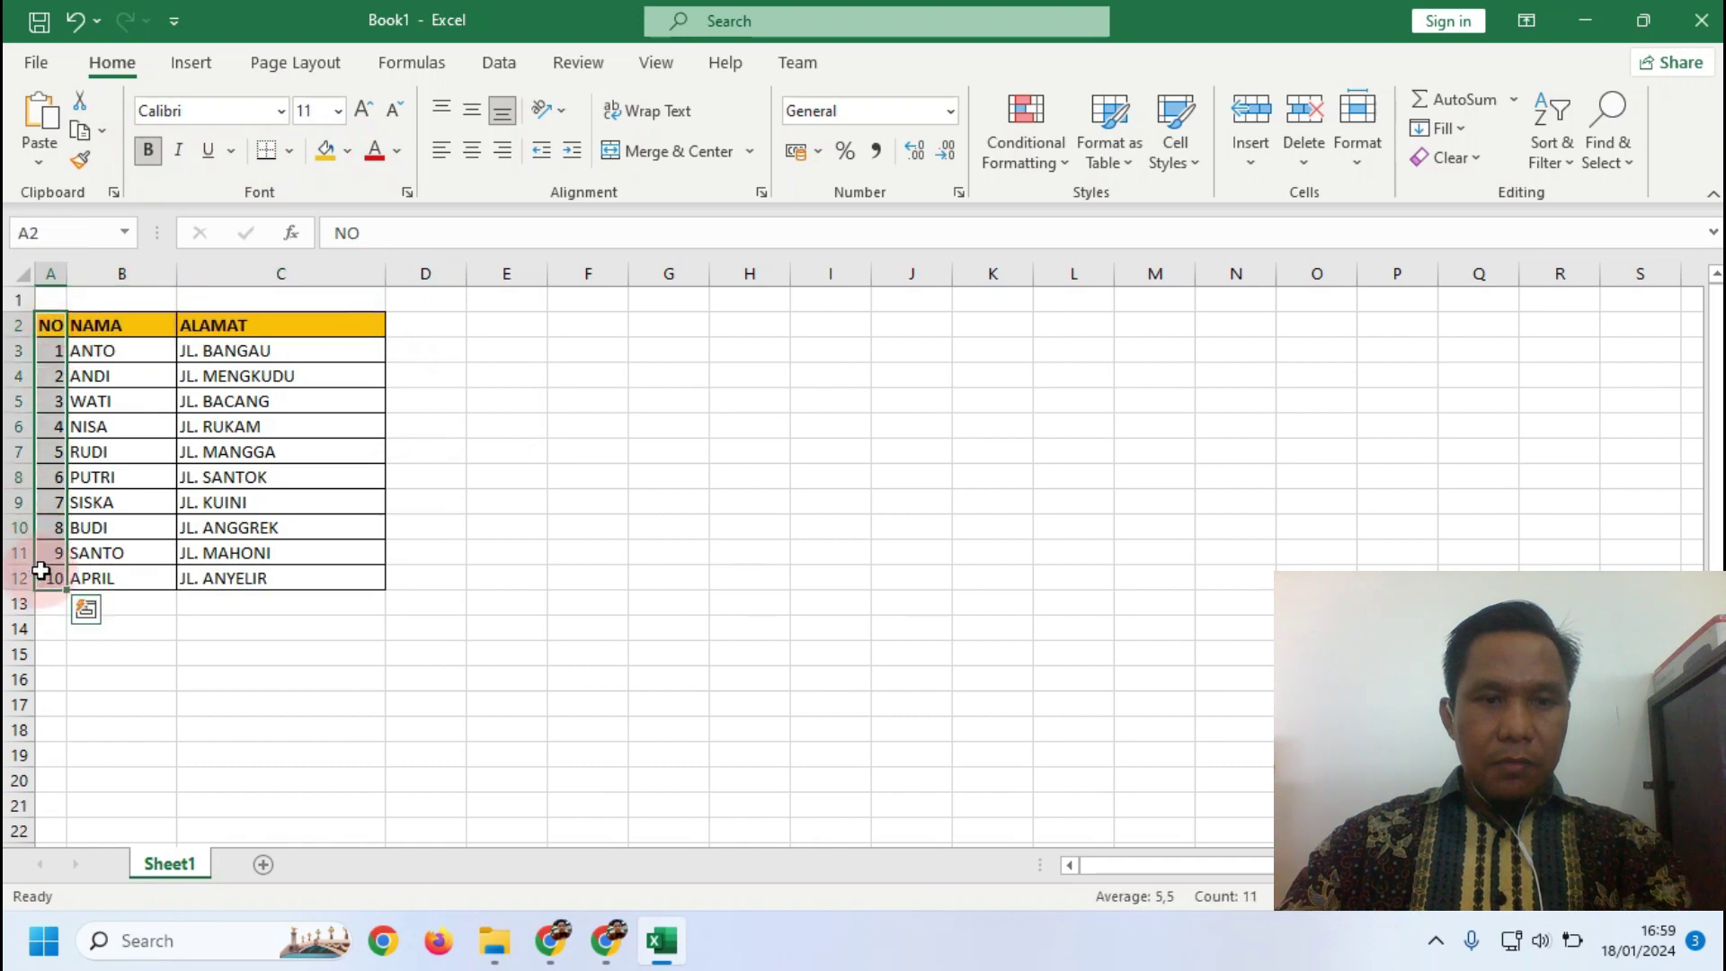
click(469, 153)
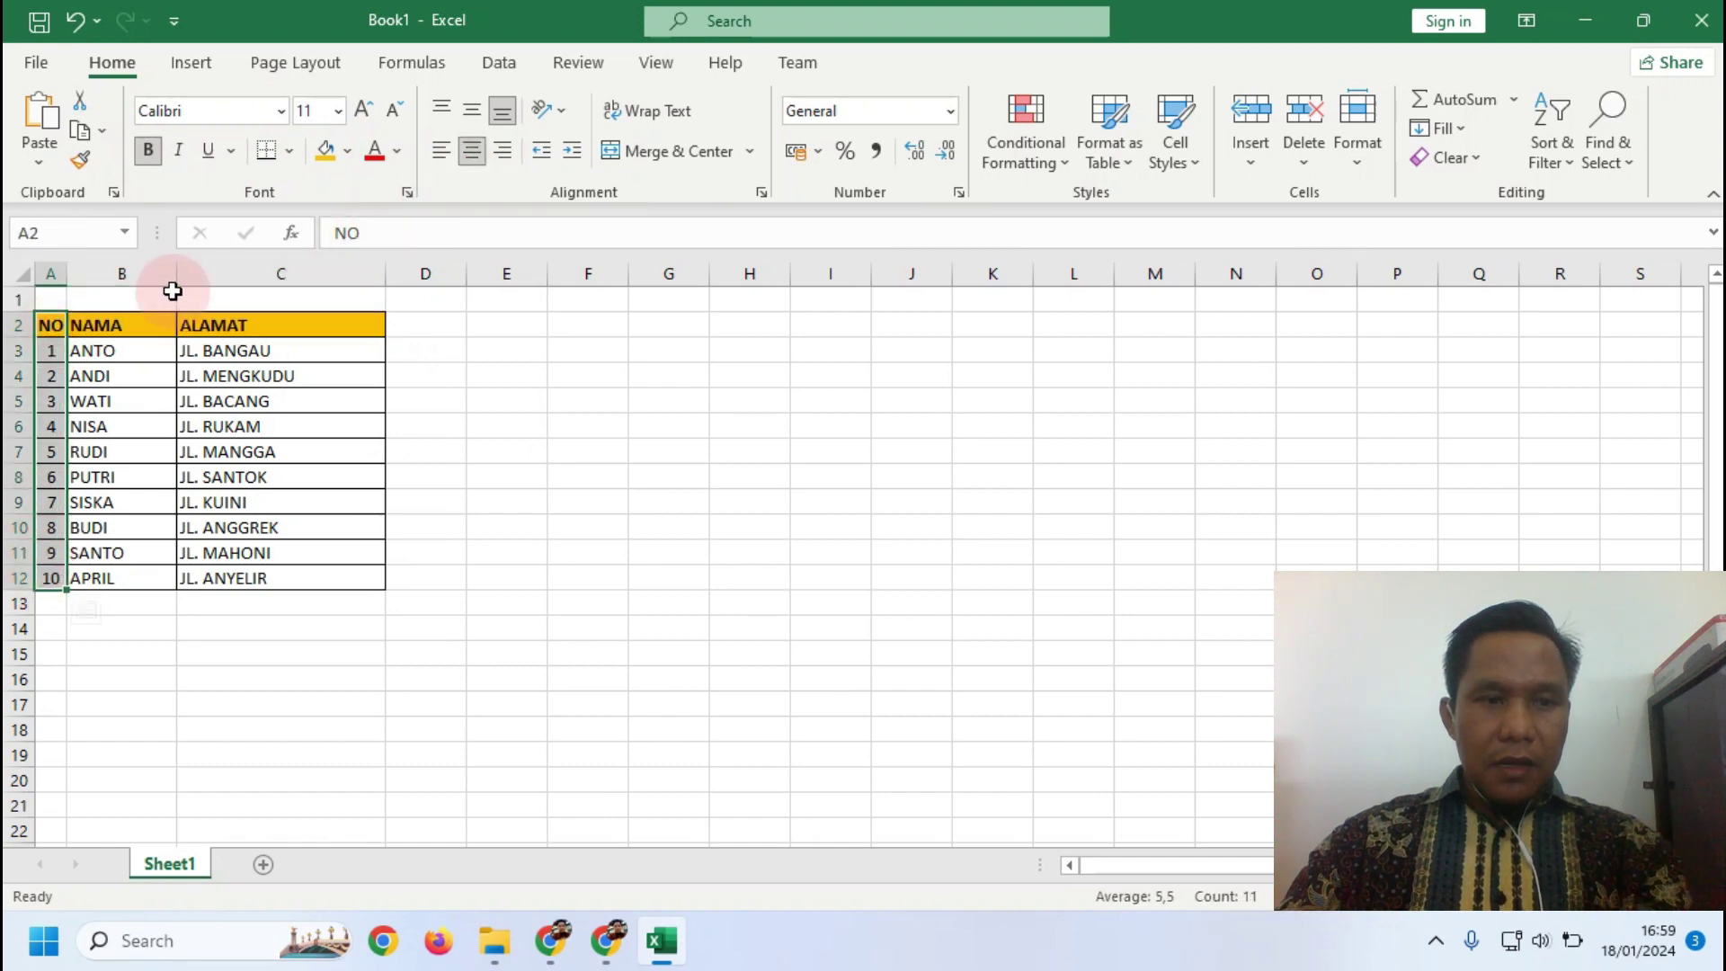
drag(67, 273, 79, 273)
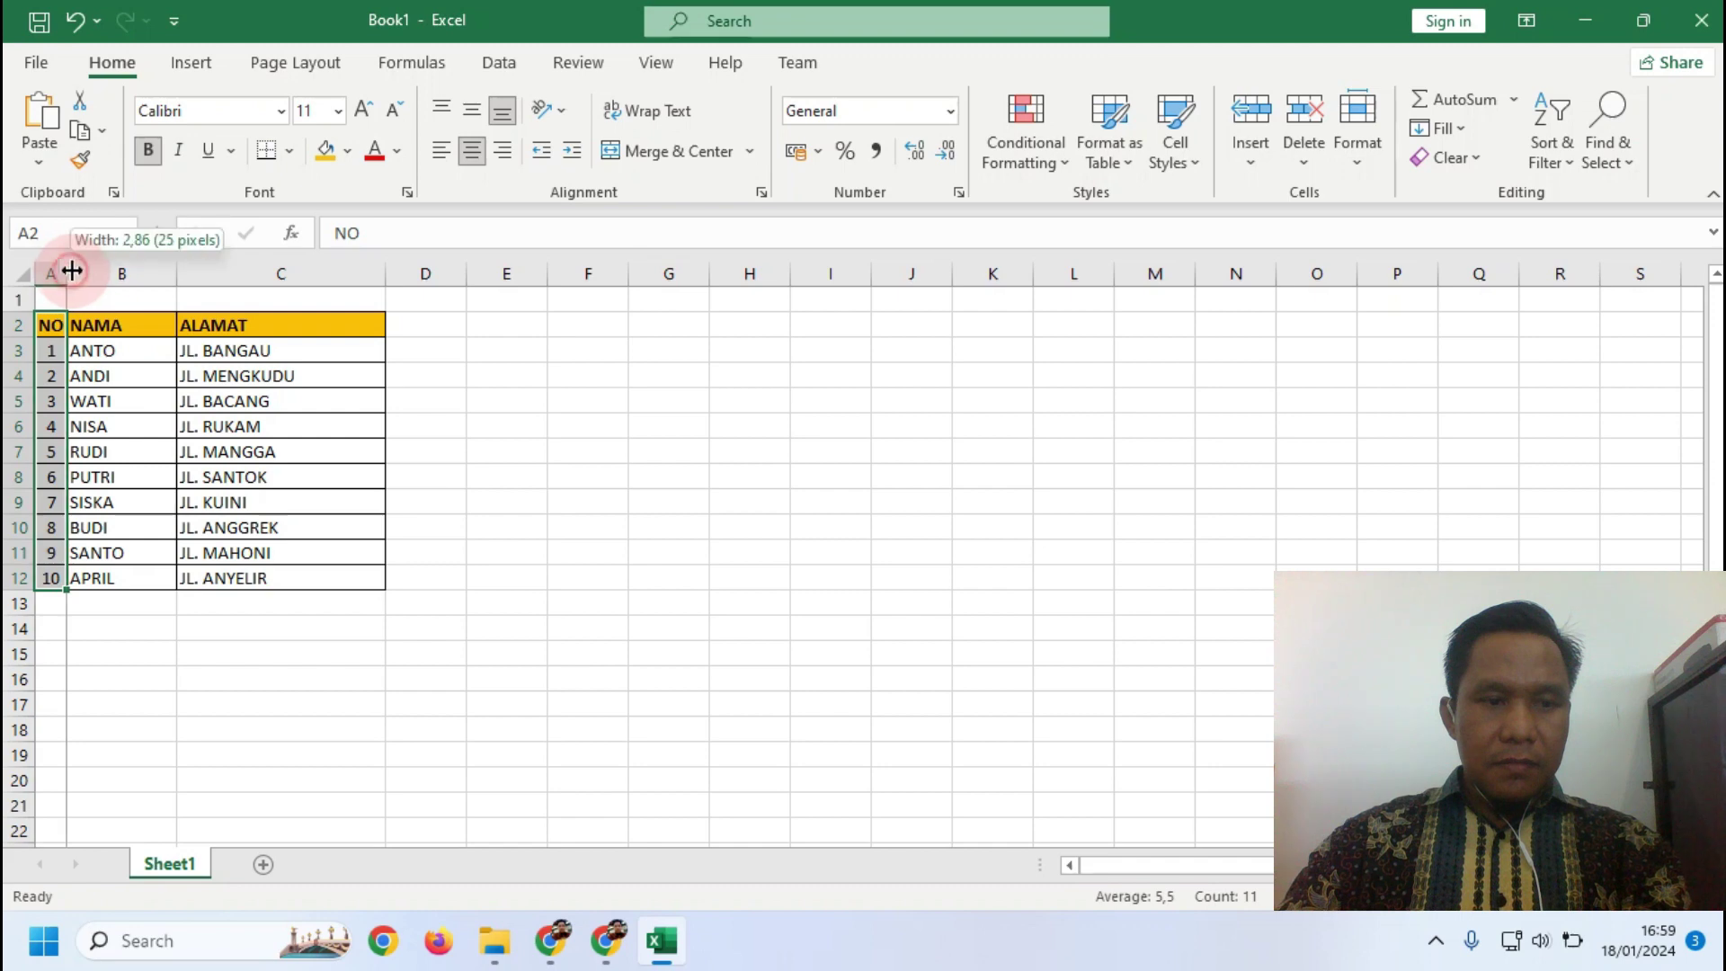
drag(191, 269, 197, 269)
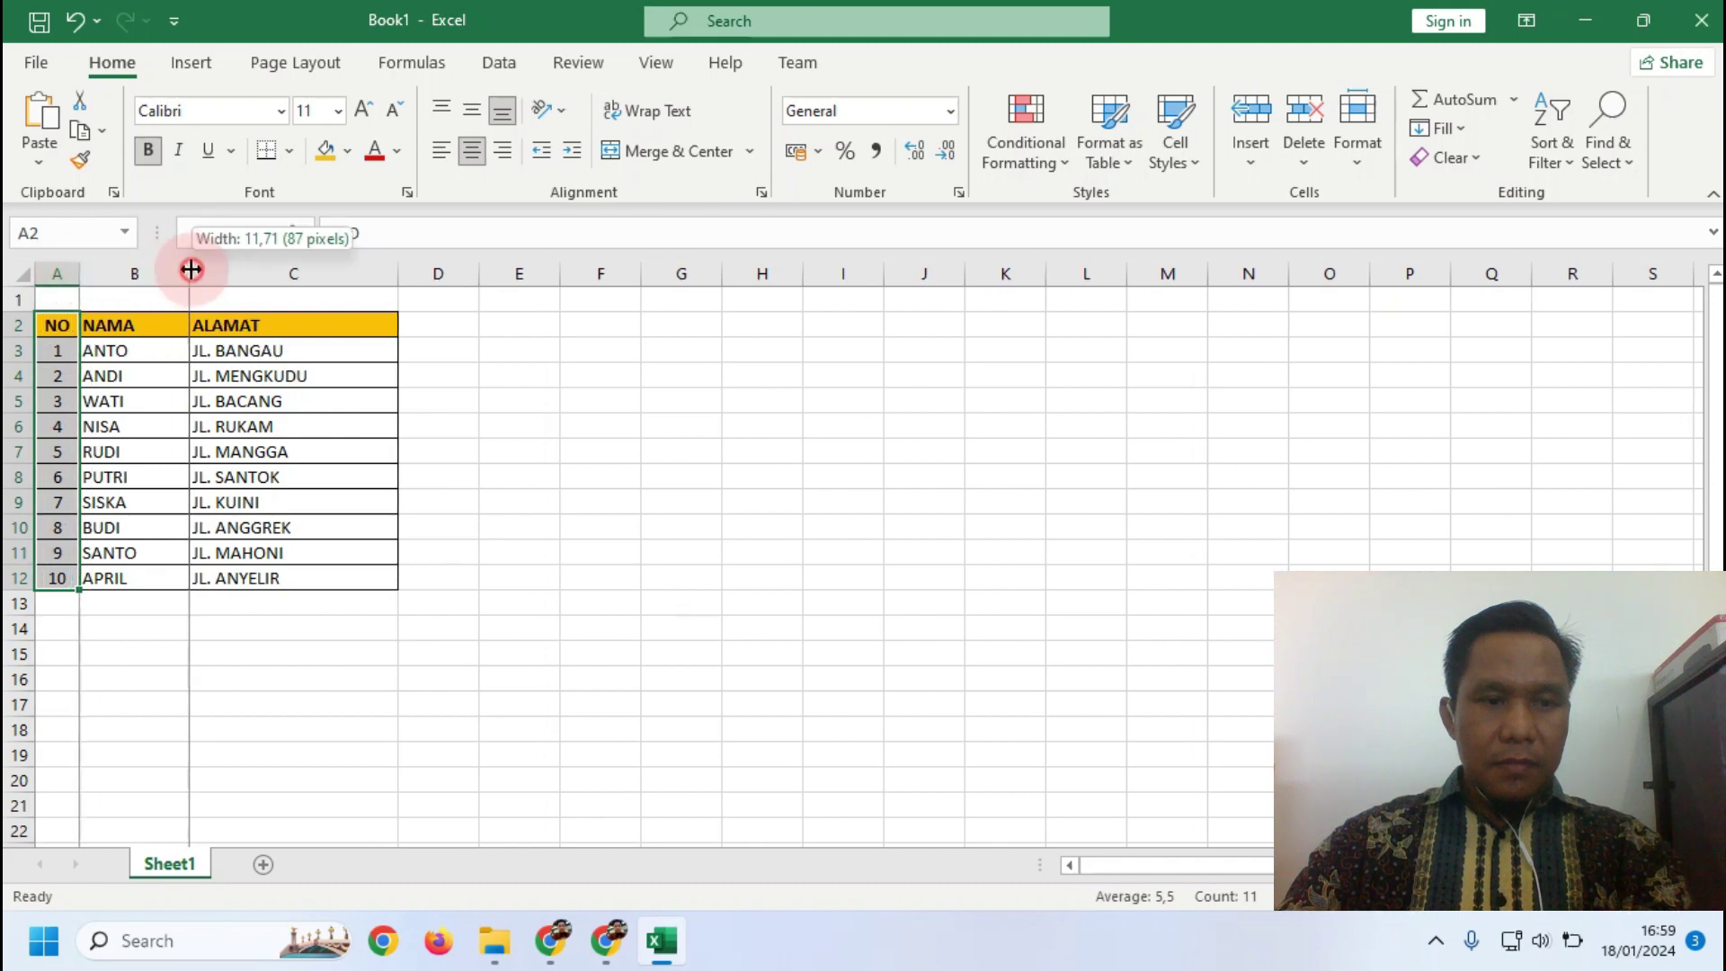
click(435, 586)
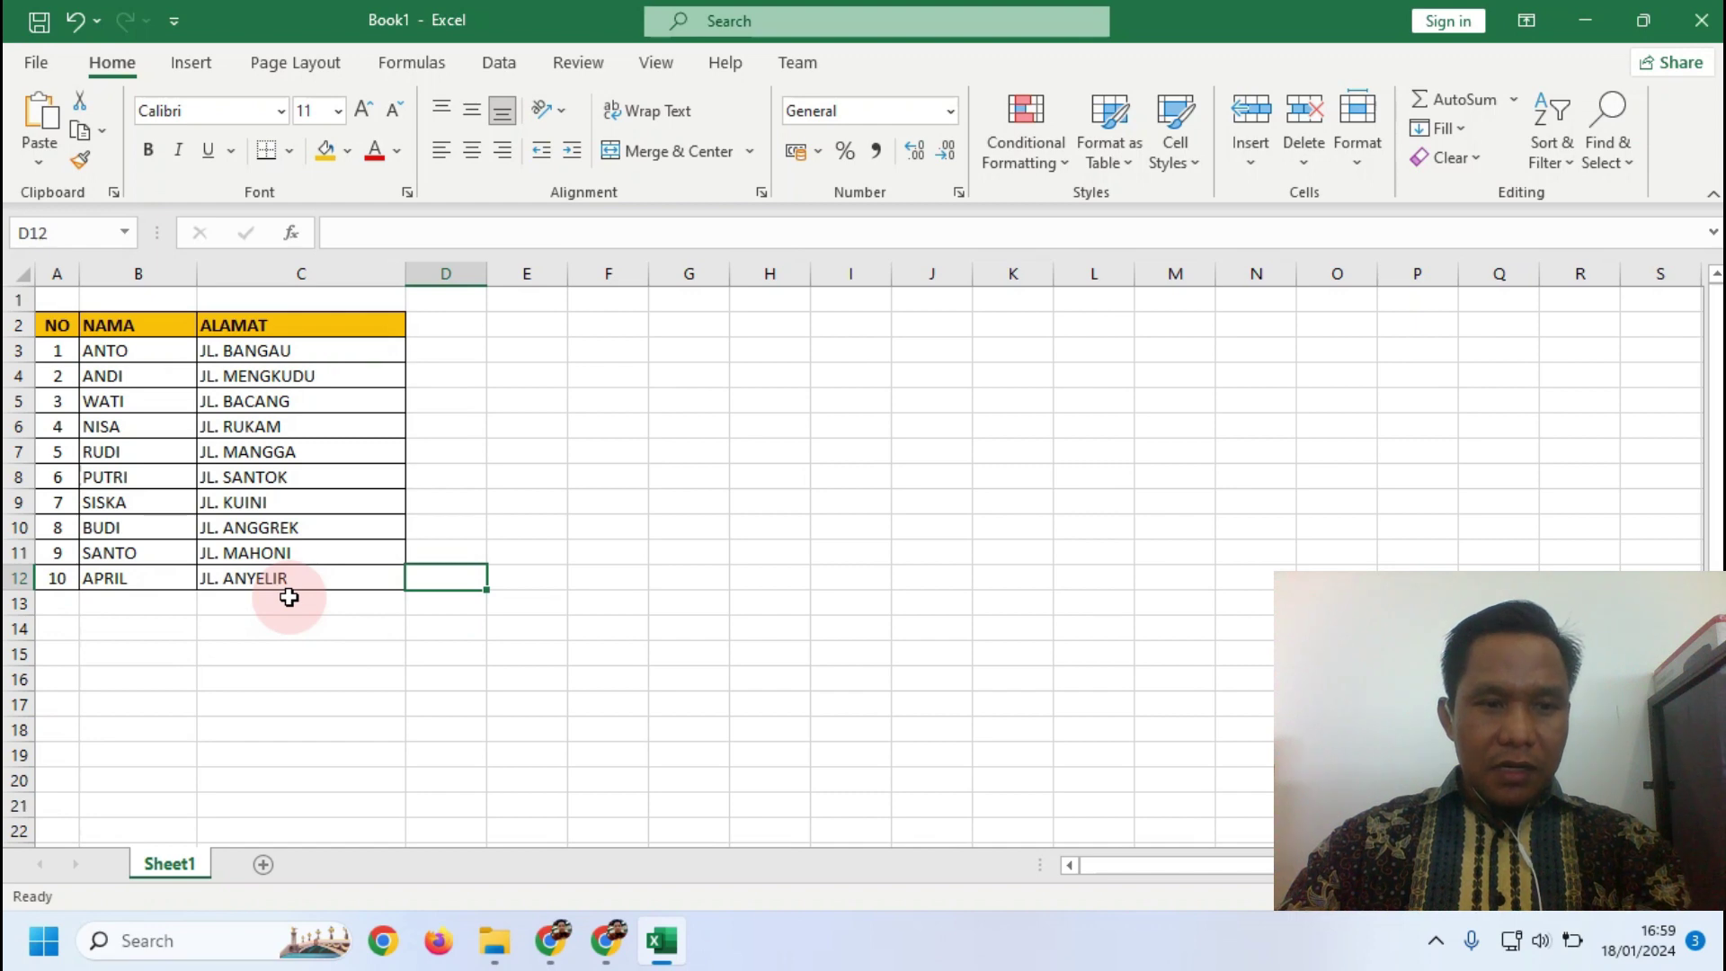
click(100, 353)
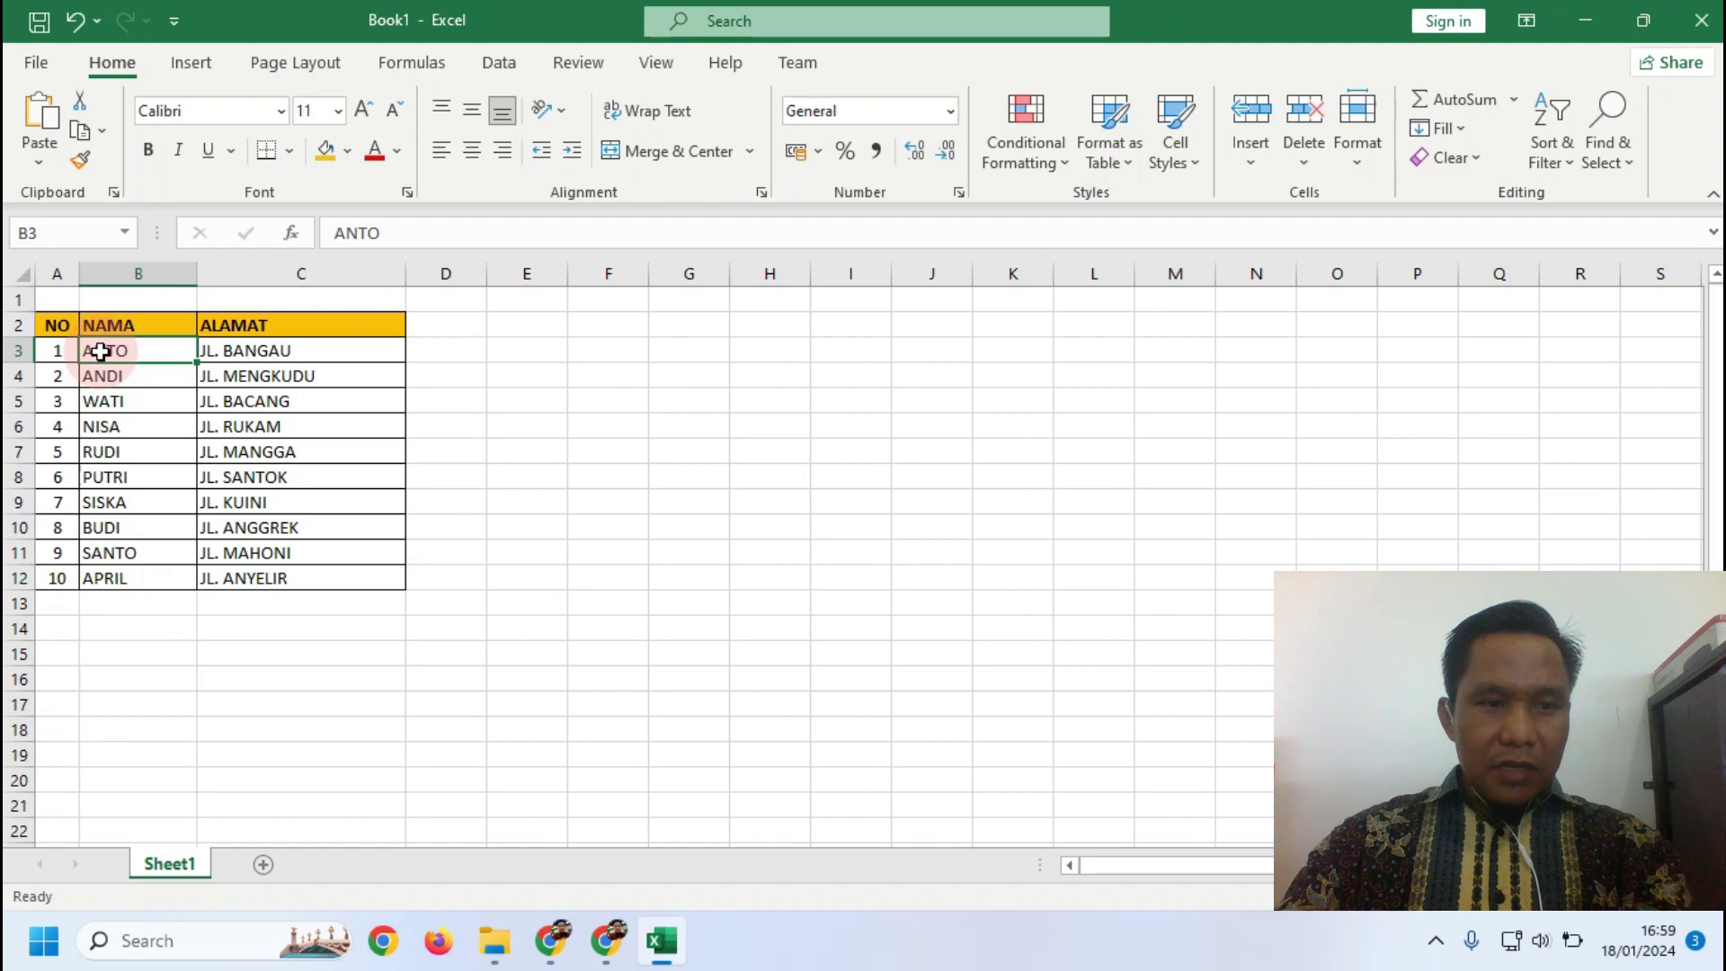
click(106, 377)
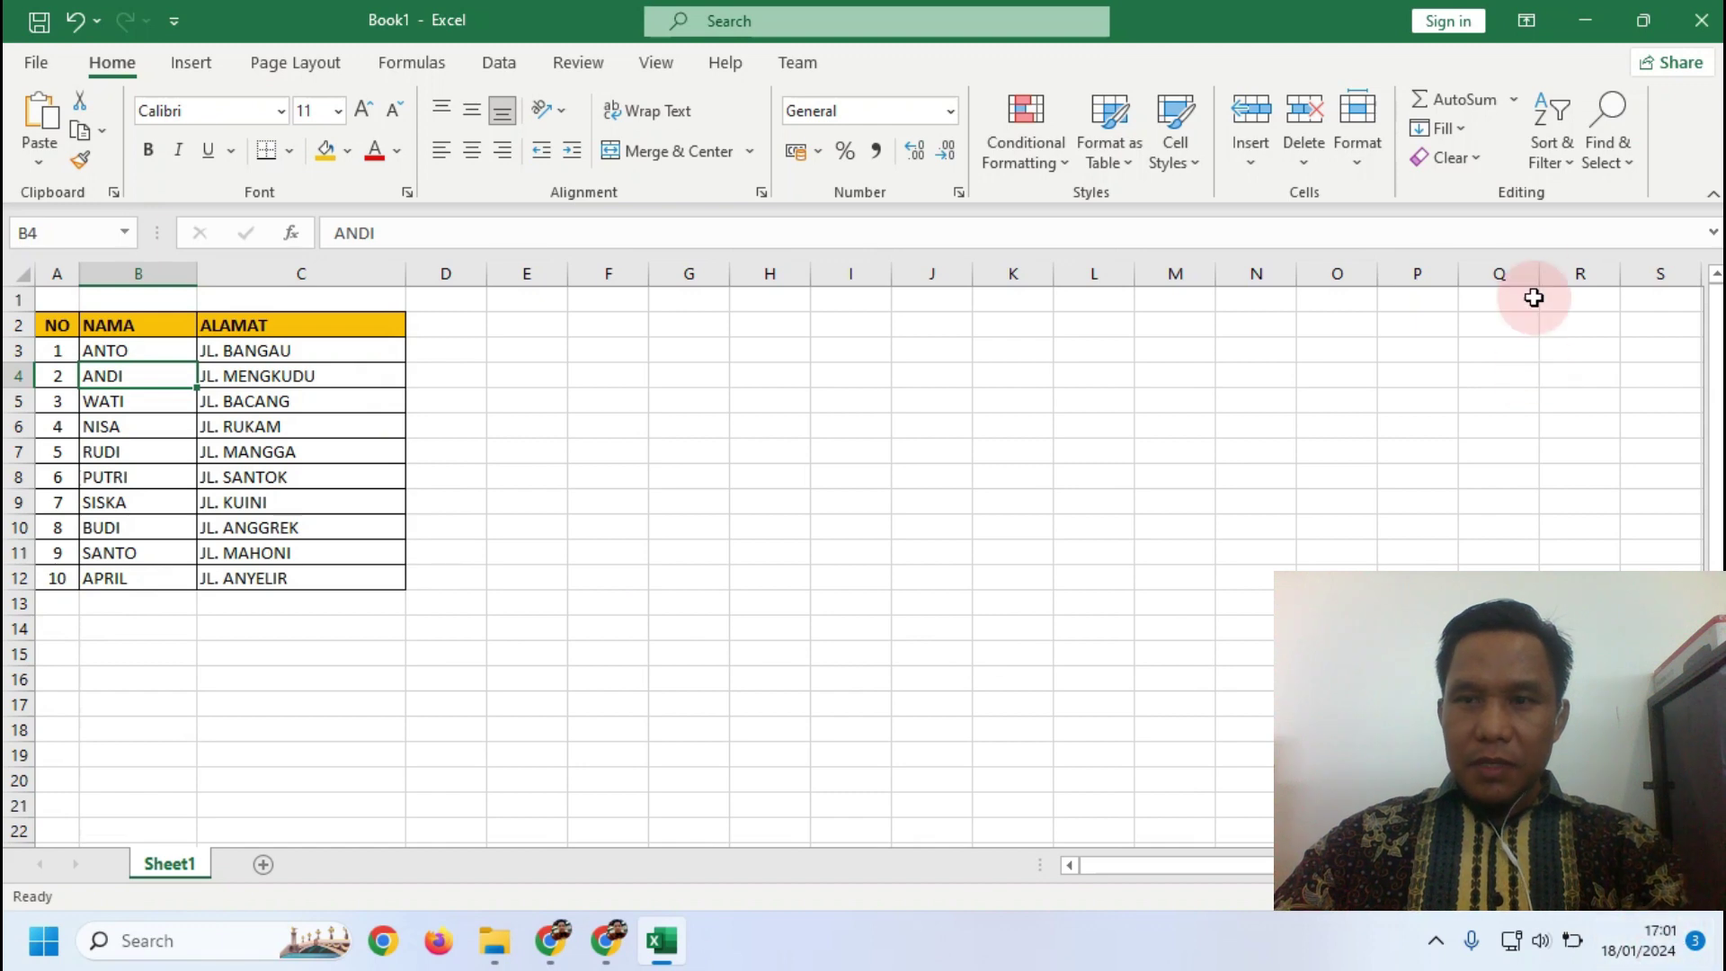
Close Excel and choose Don't Save to discard the workbook's changes
click(1702, 27)
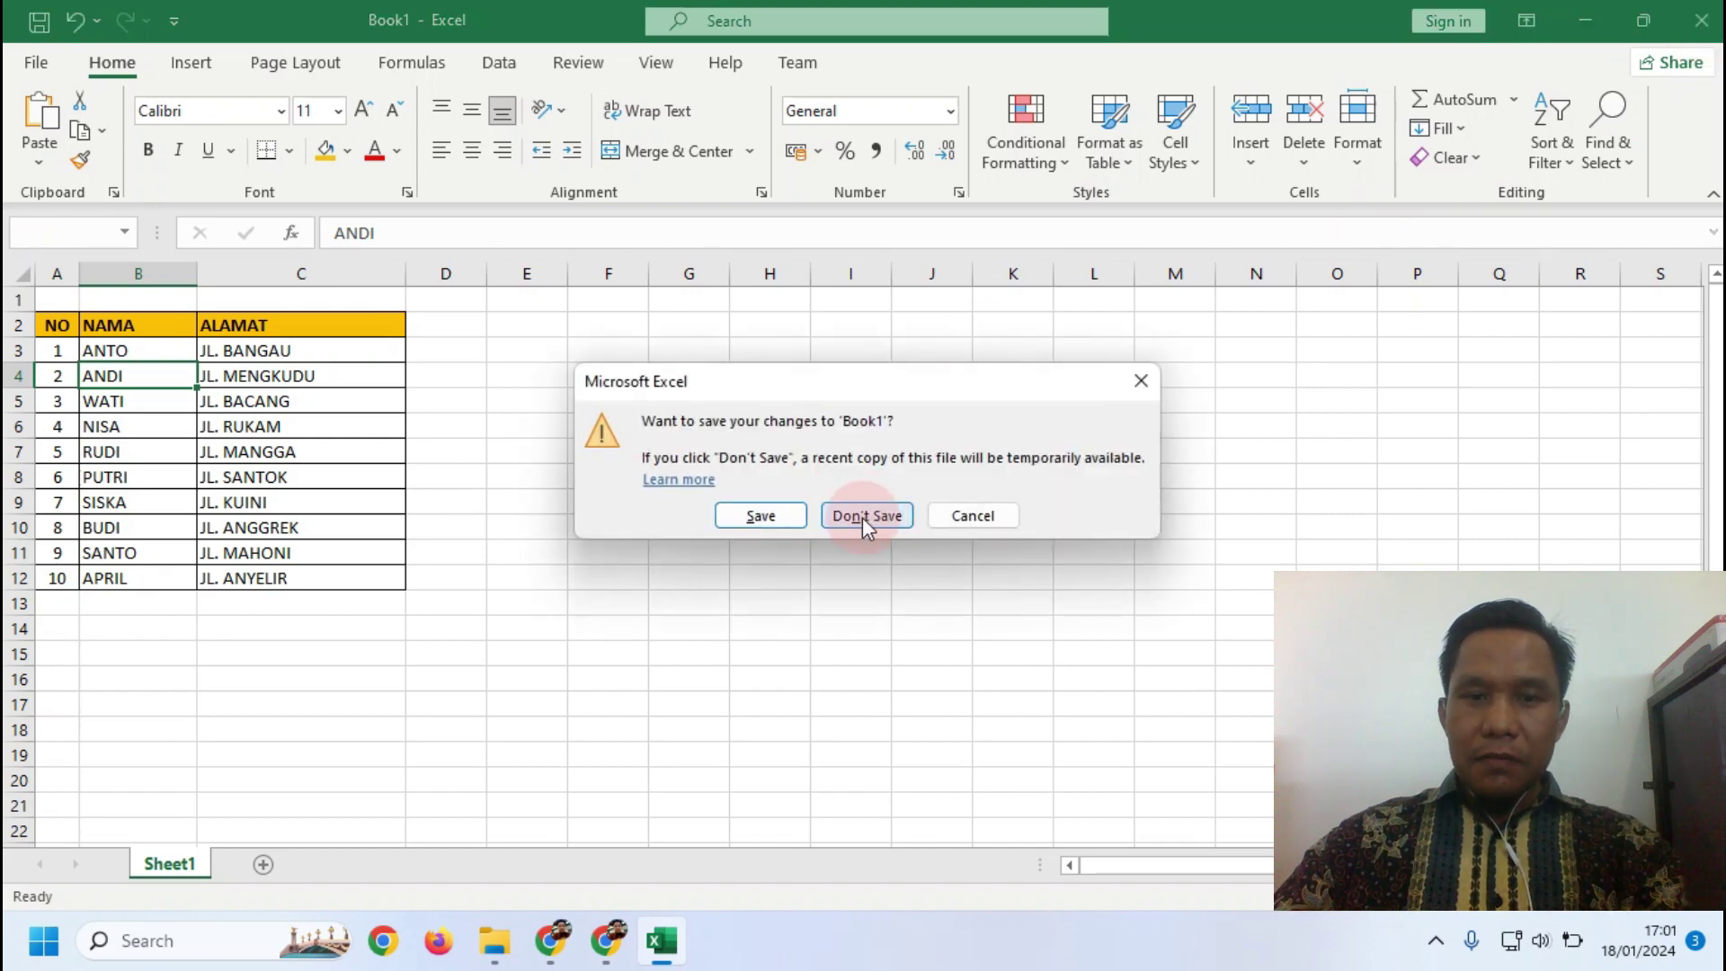
click(861, 516)
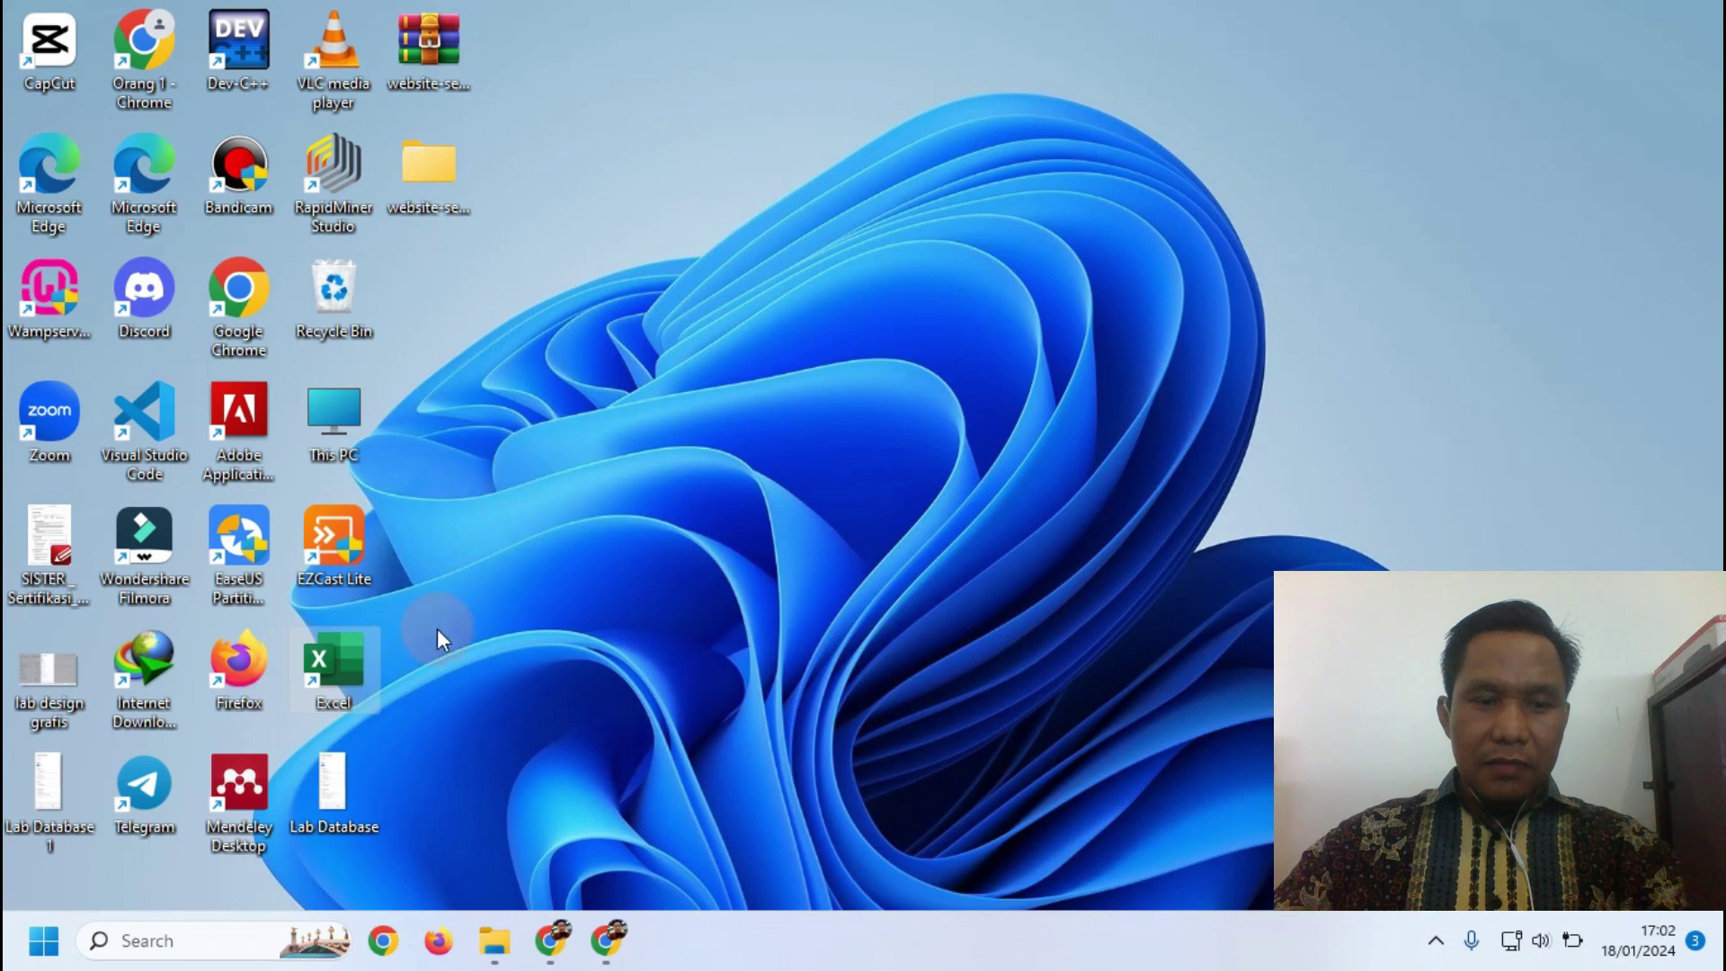
Relaunch Excel with a new blank workbook and go to its File page
double_click(344, 685)
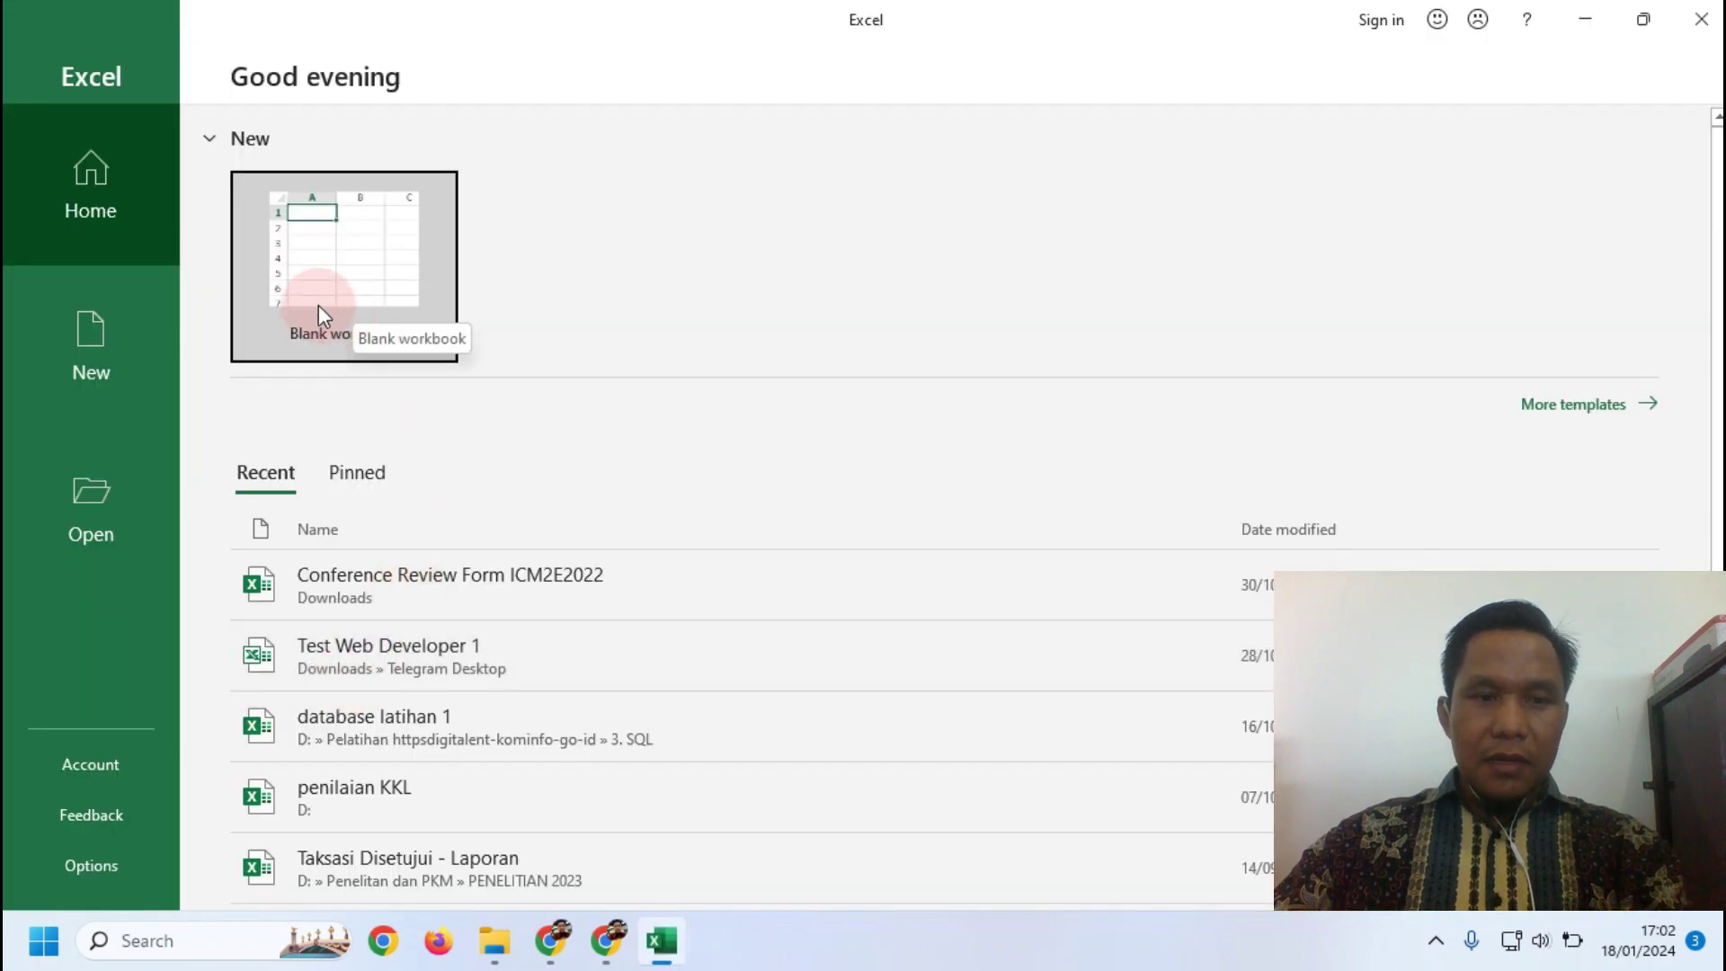
click(339, 290)
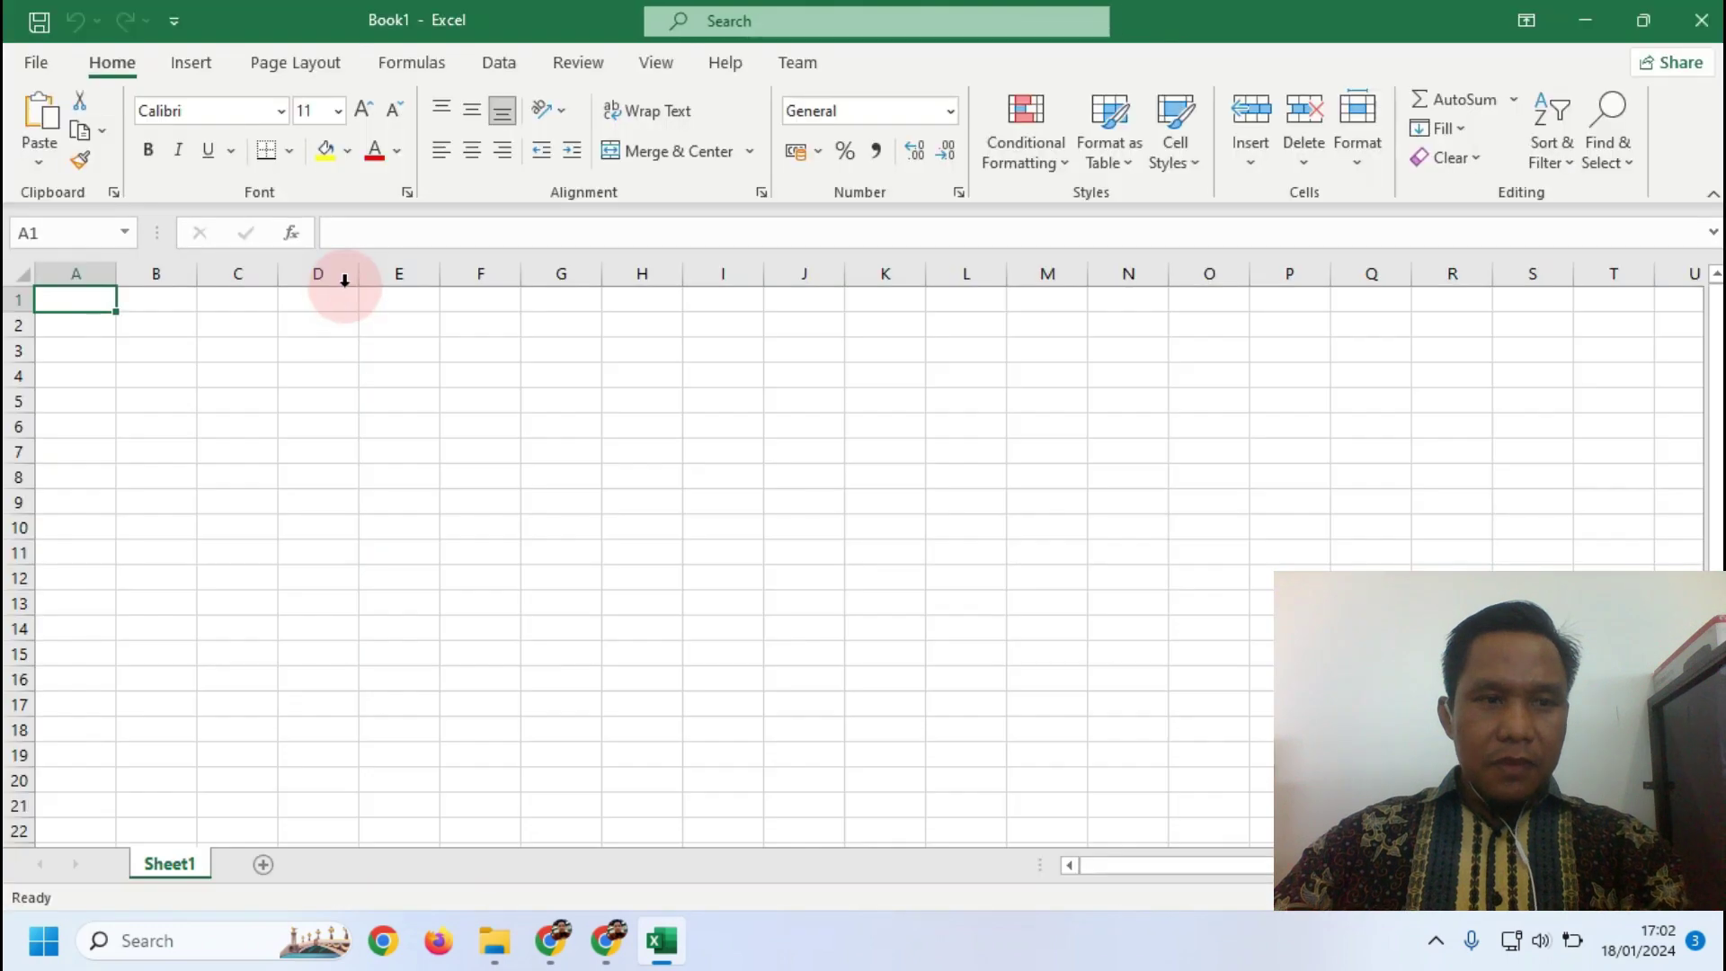
click(38, 65)
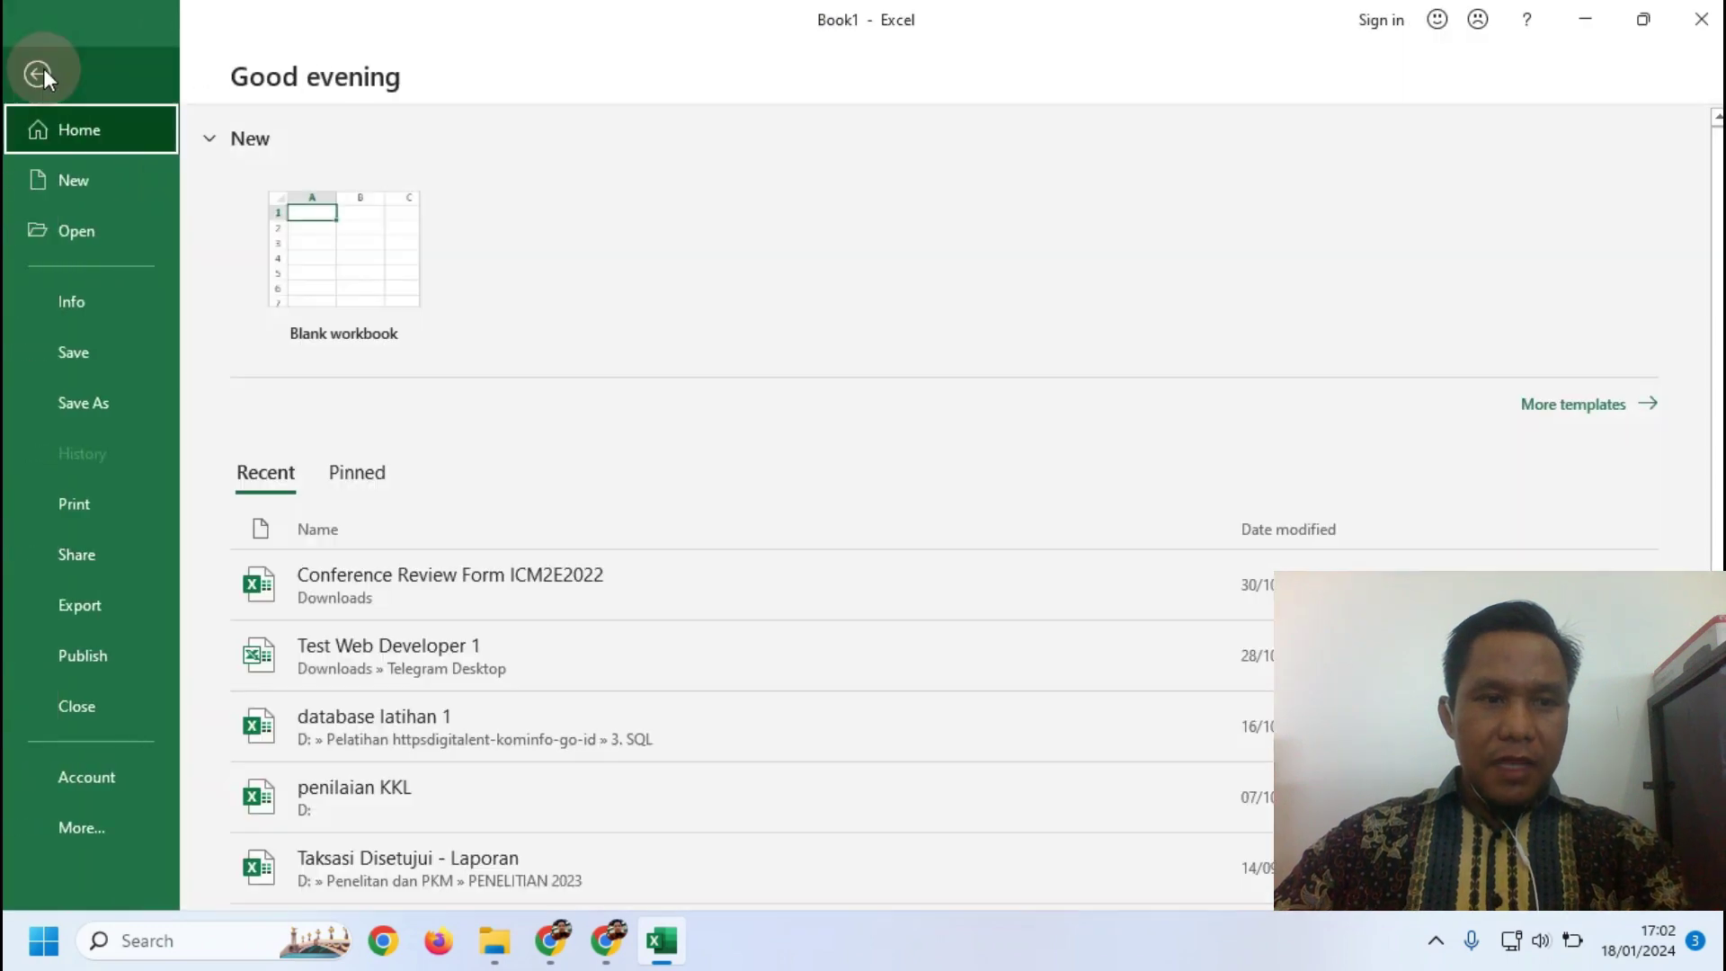
On the Info page, use Manage Workbook > Recover Unsaved Workbooks to list the unsaved files
click(80, 306)
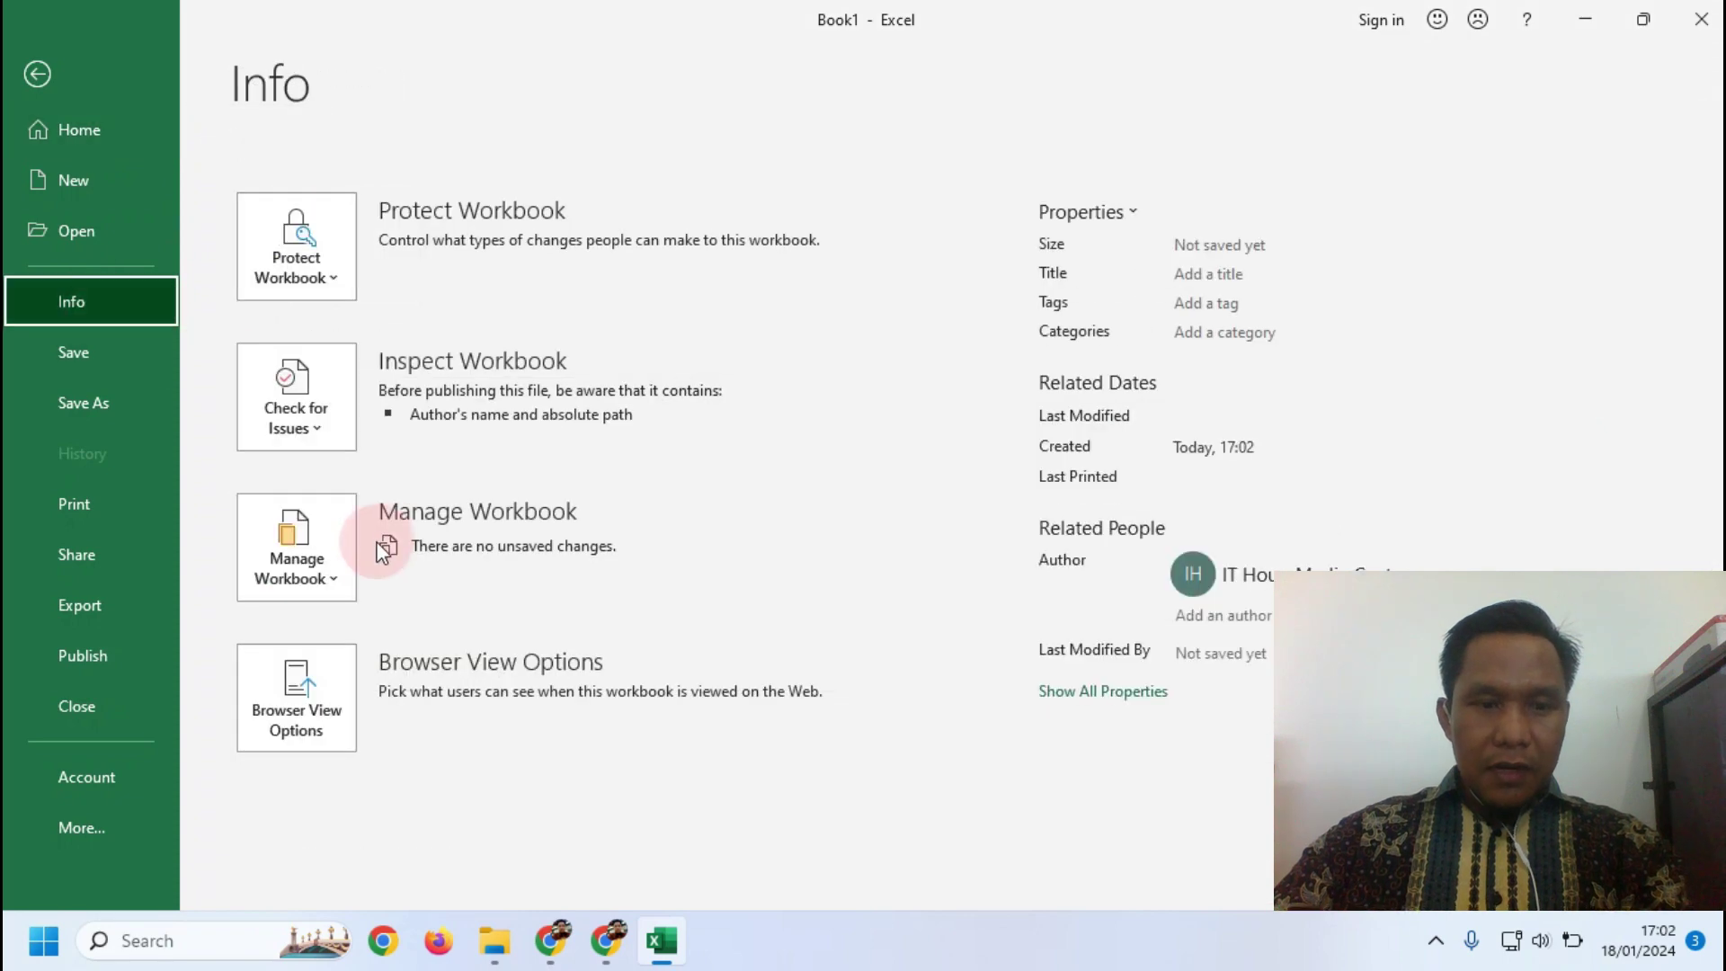
click(334, 590)
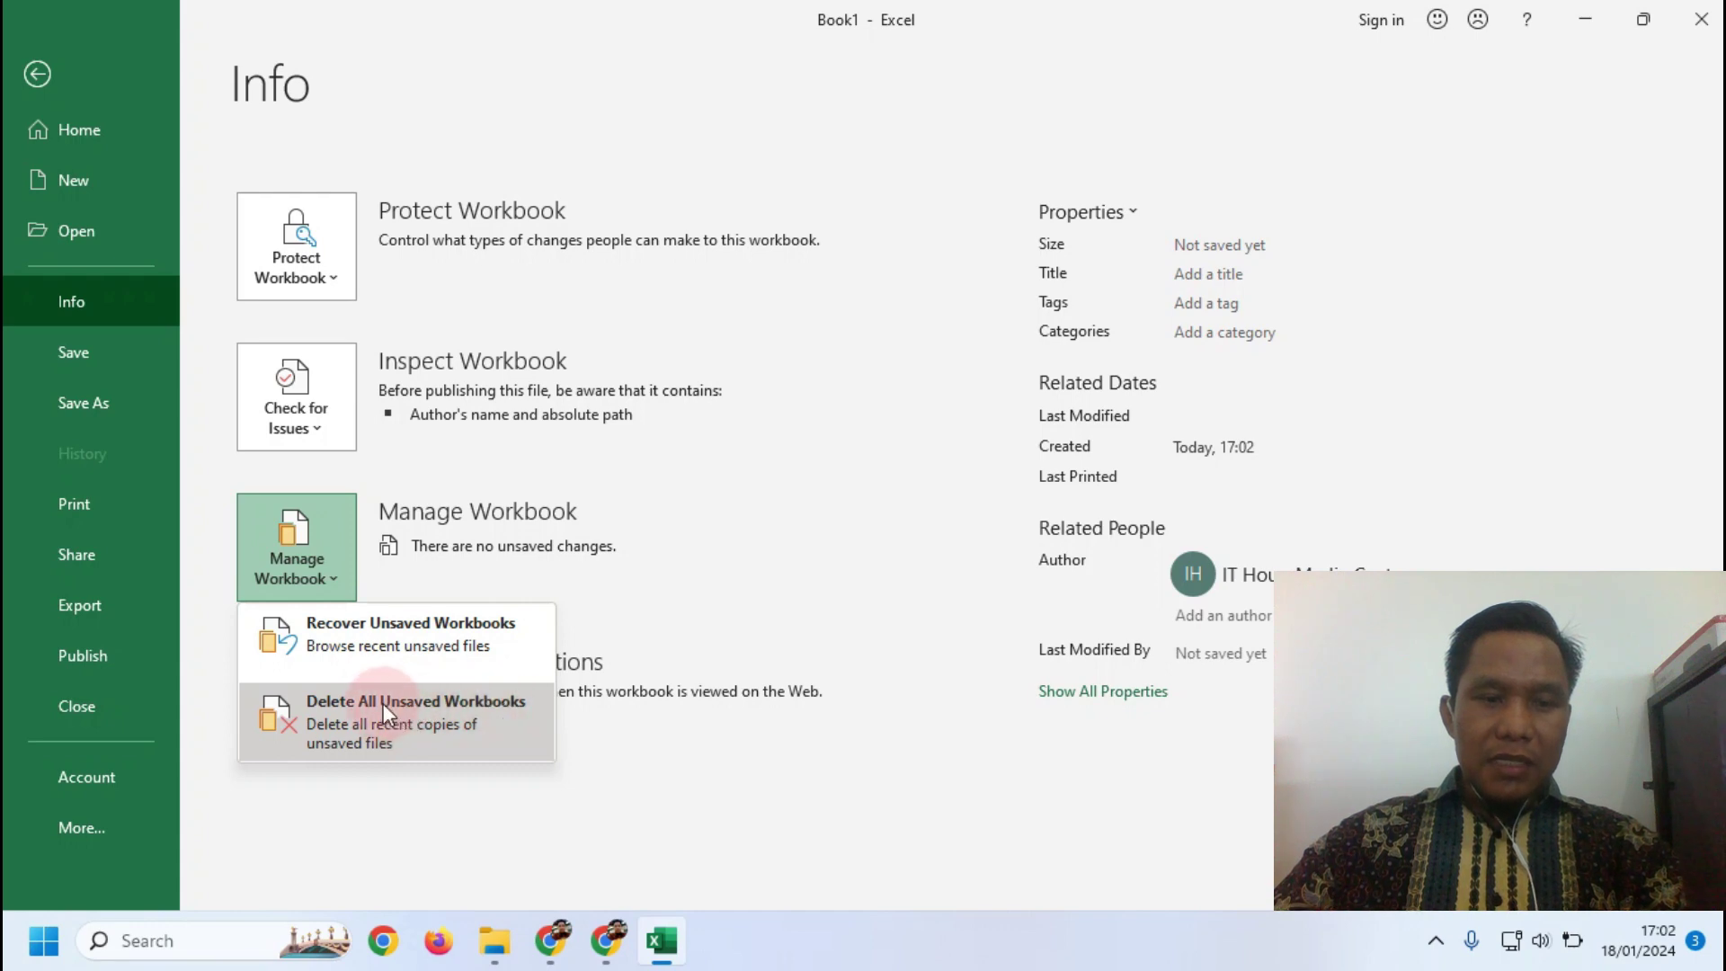
click(371, 645)
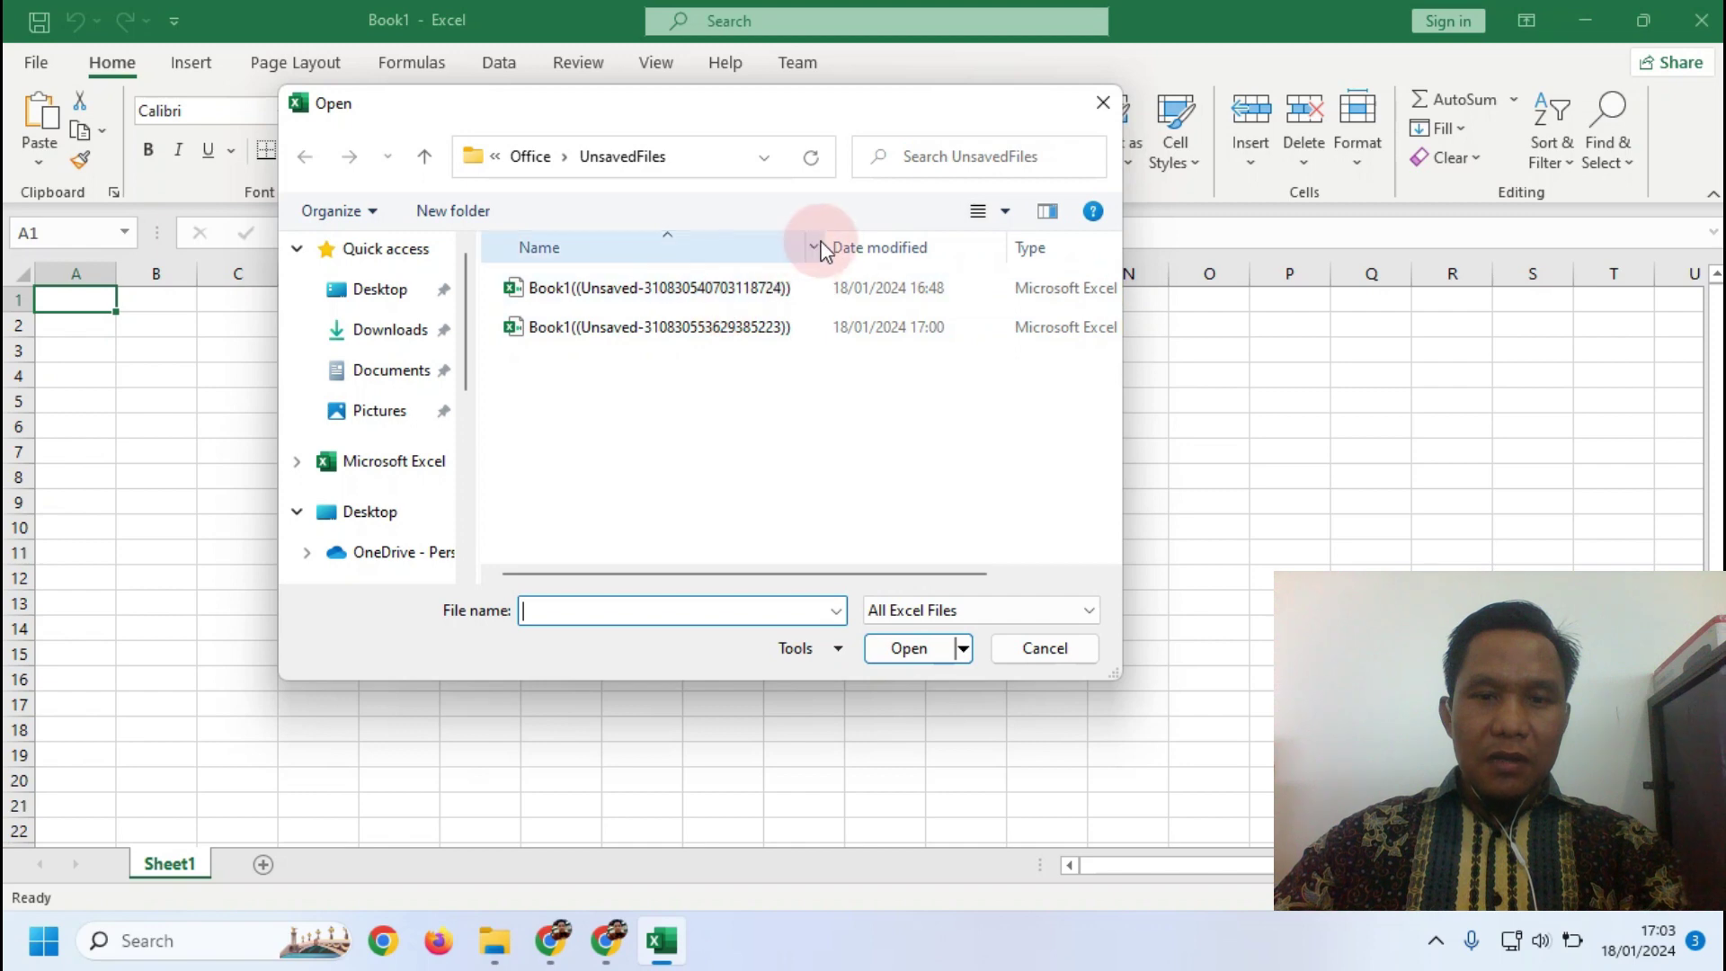
Open the unsaved Book1 copy dated 17:00 from the UnsavedFiles folder
drag(824, 243, 876, 243)
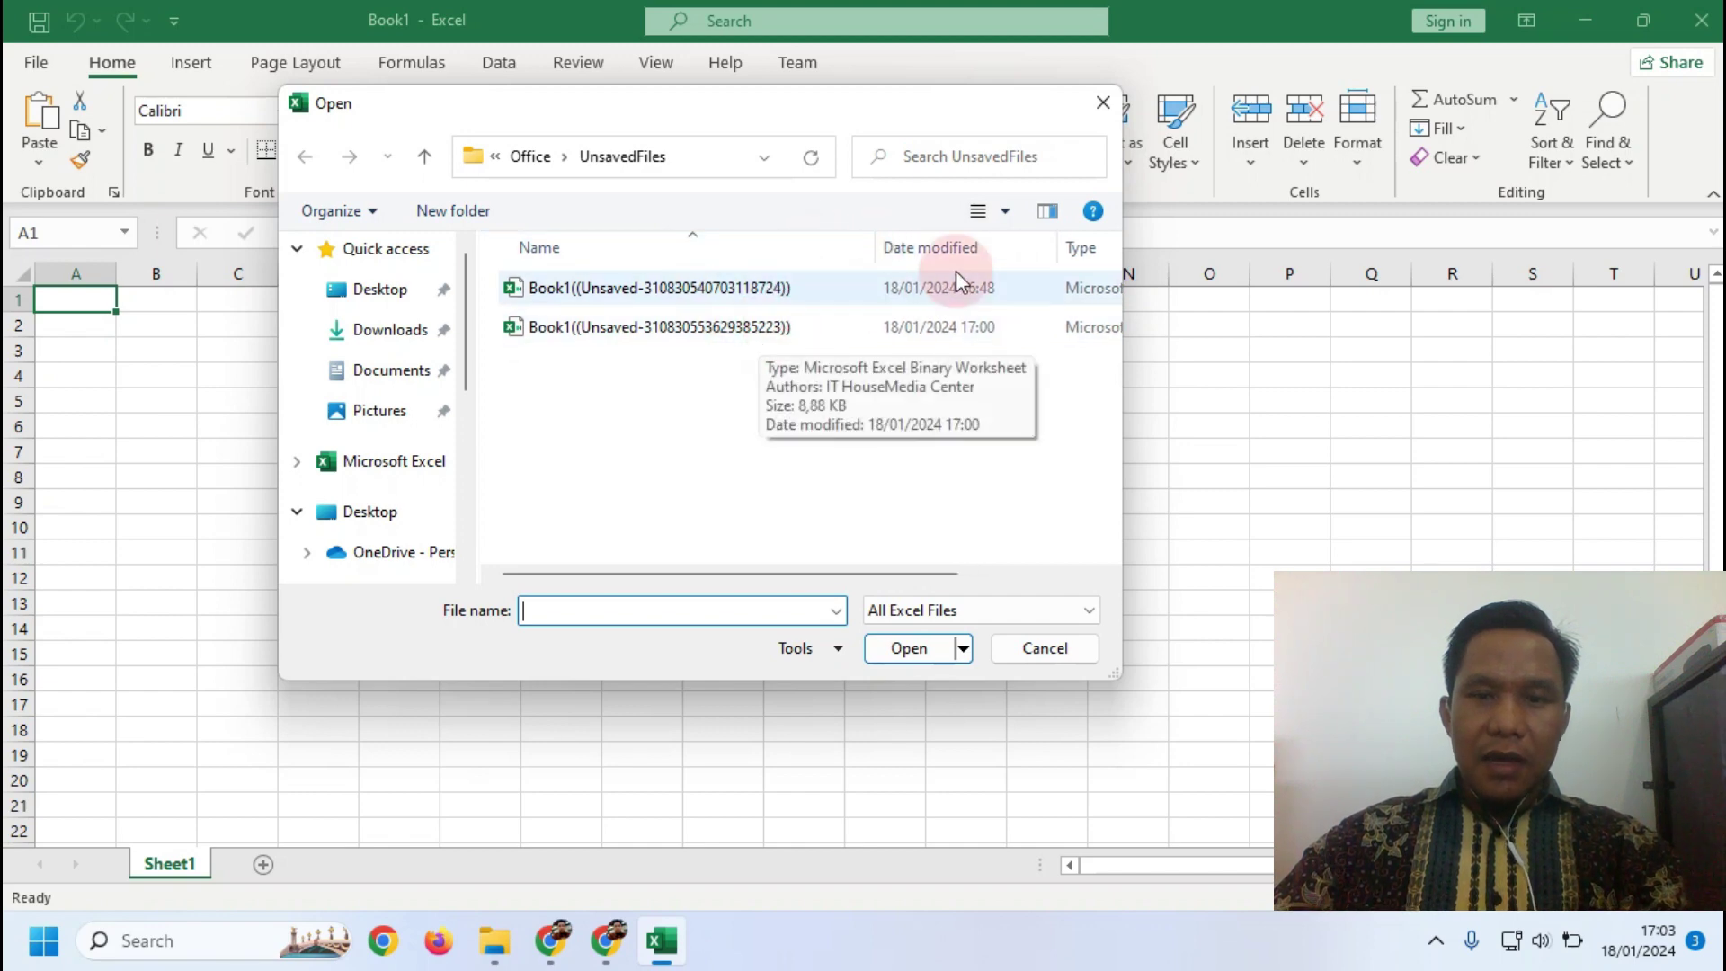
drag(877, 250, 829, 252)
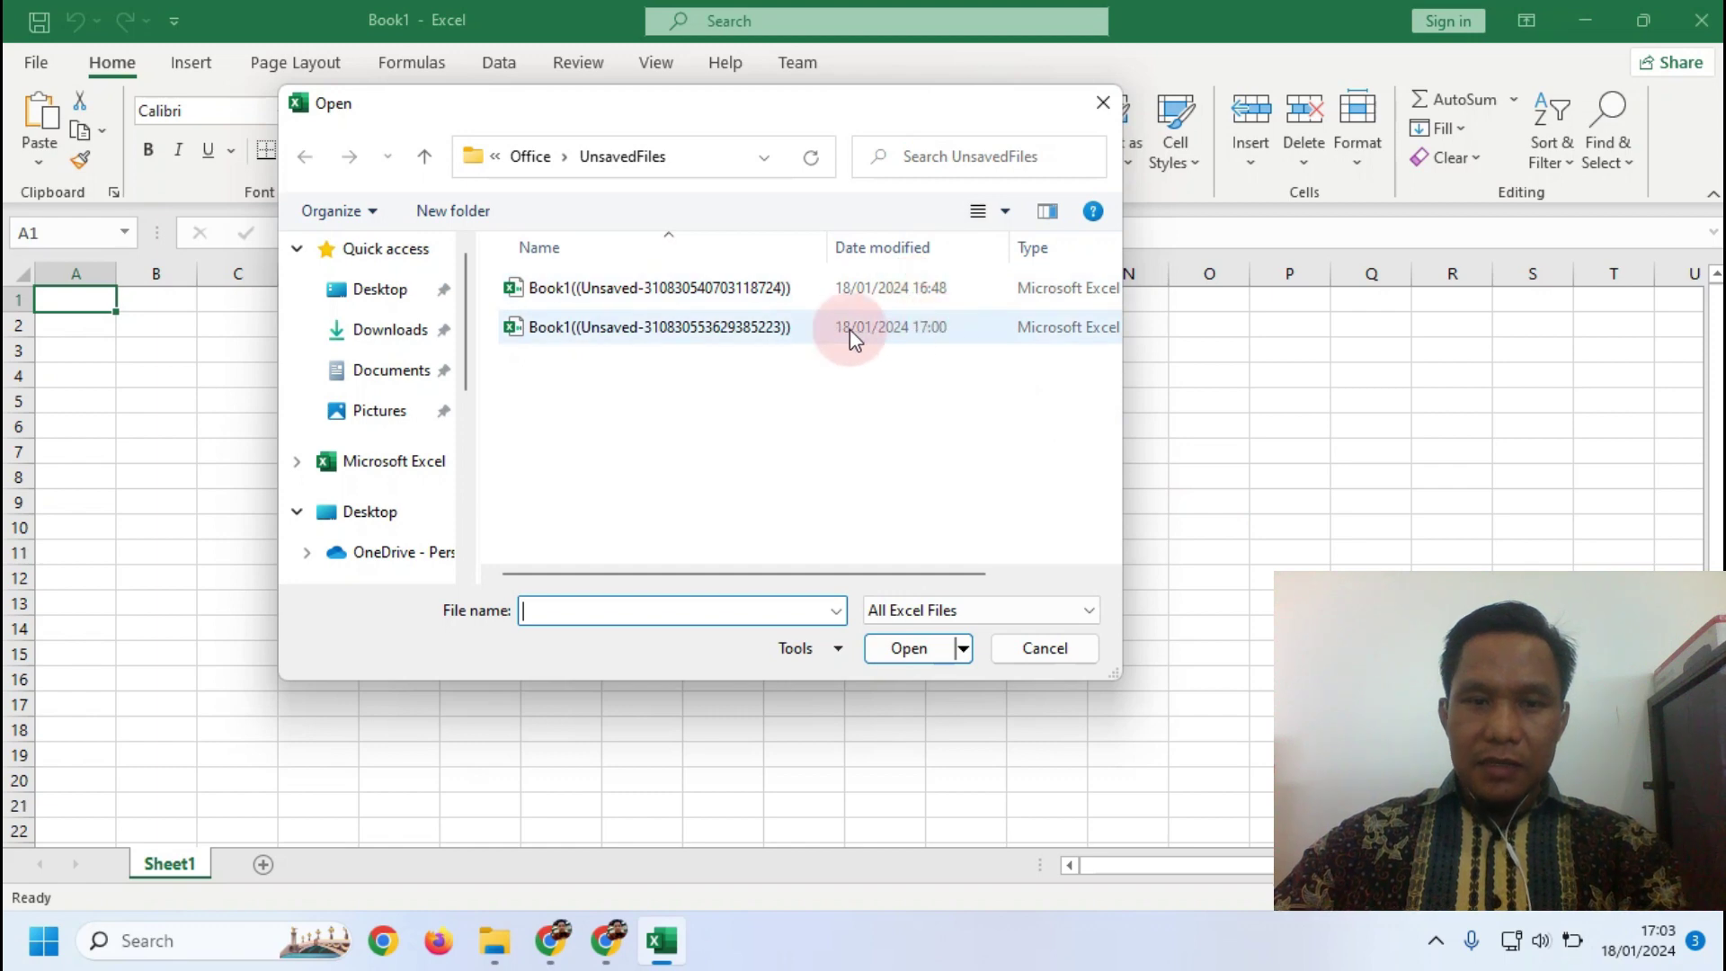
click(728, 331)
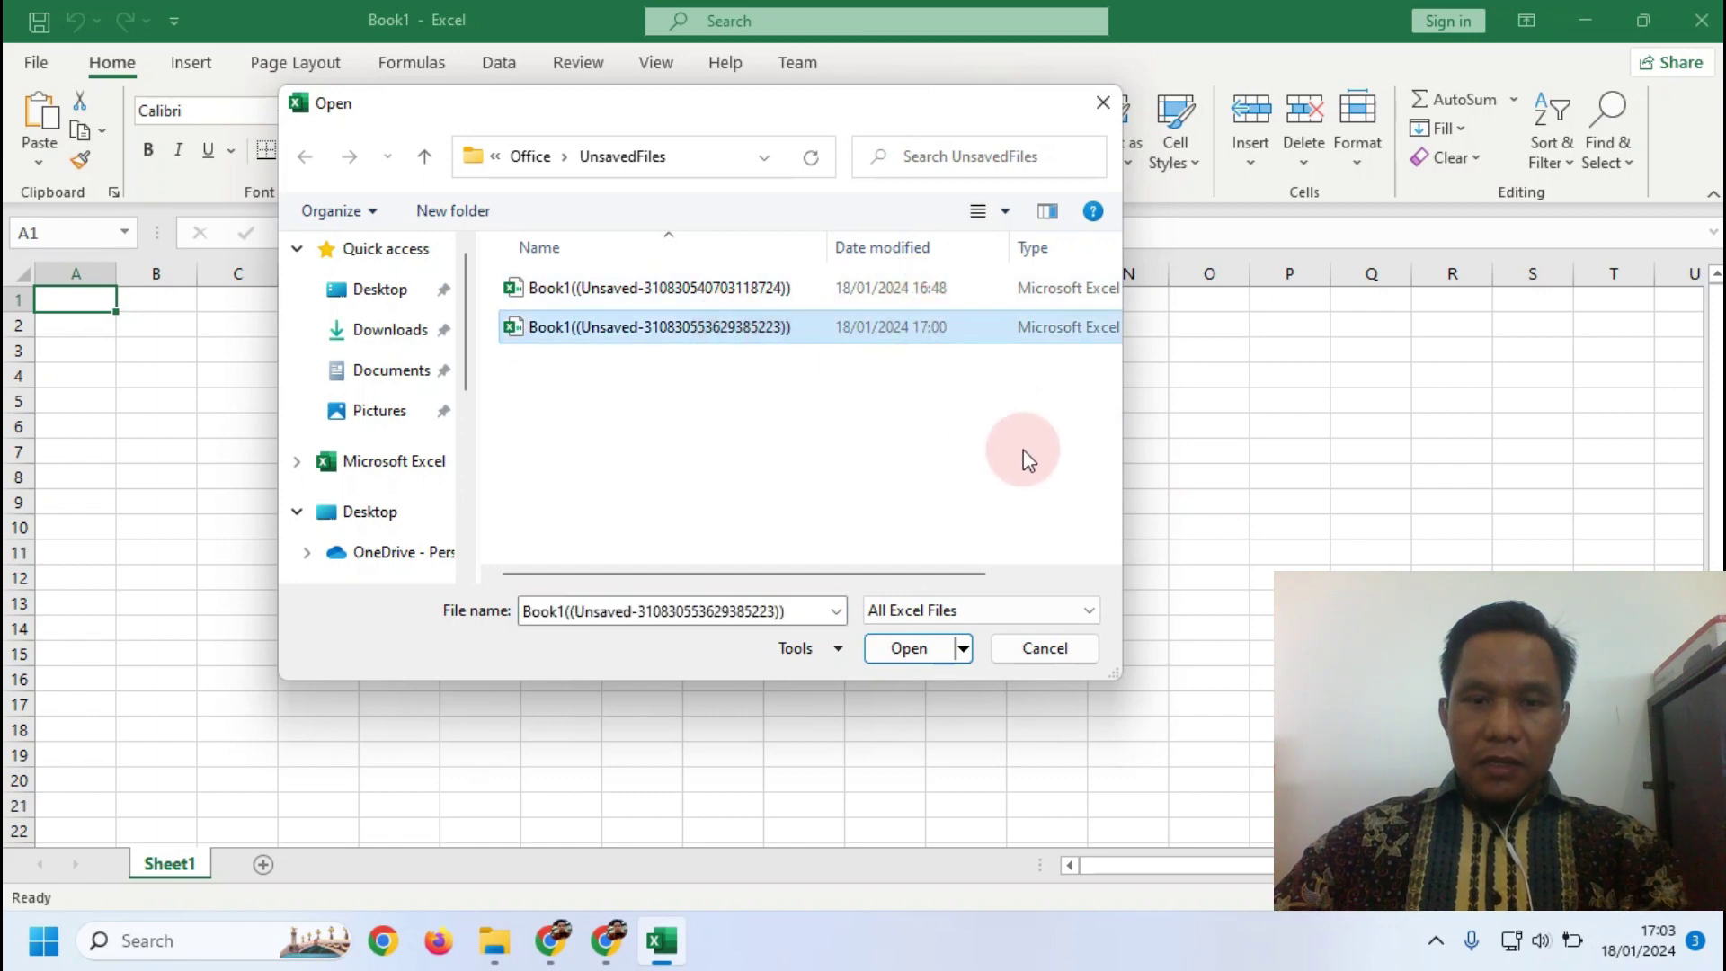
click(948, 664)
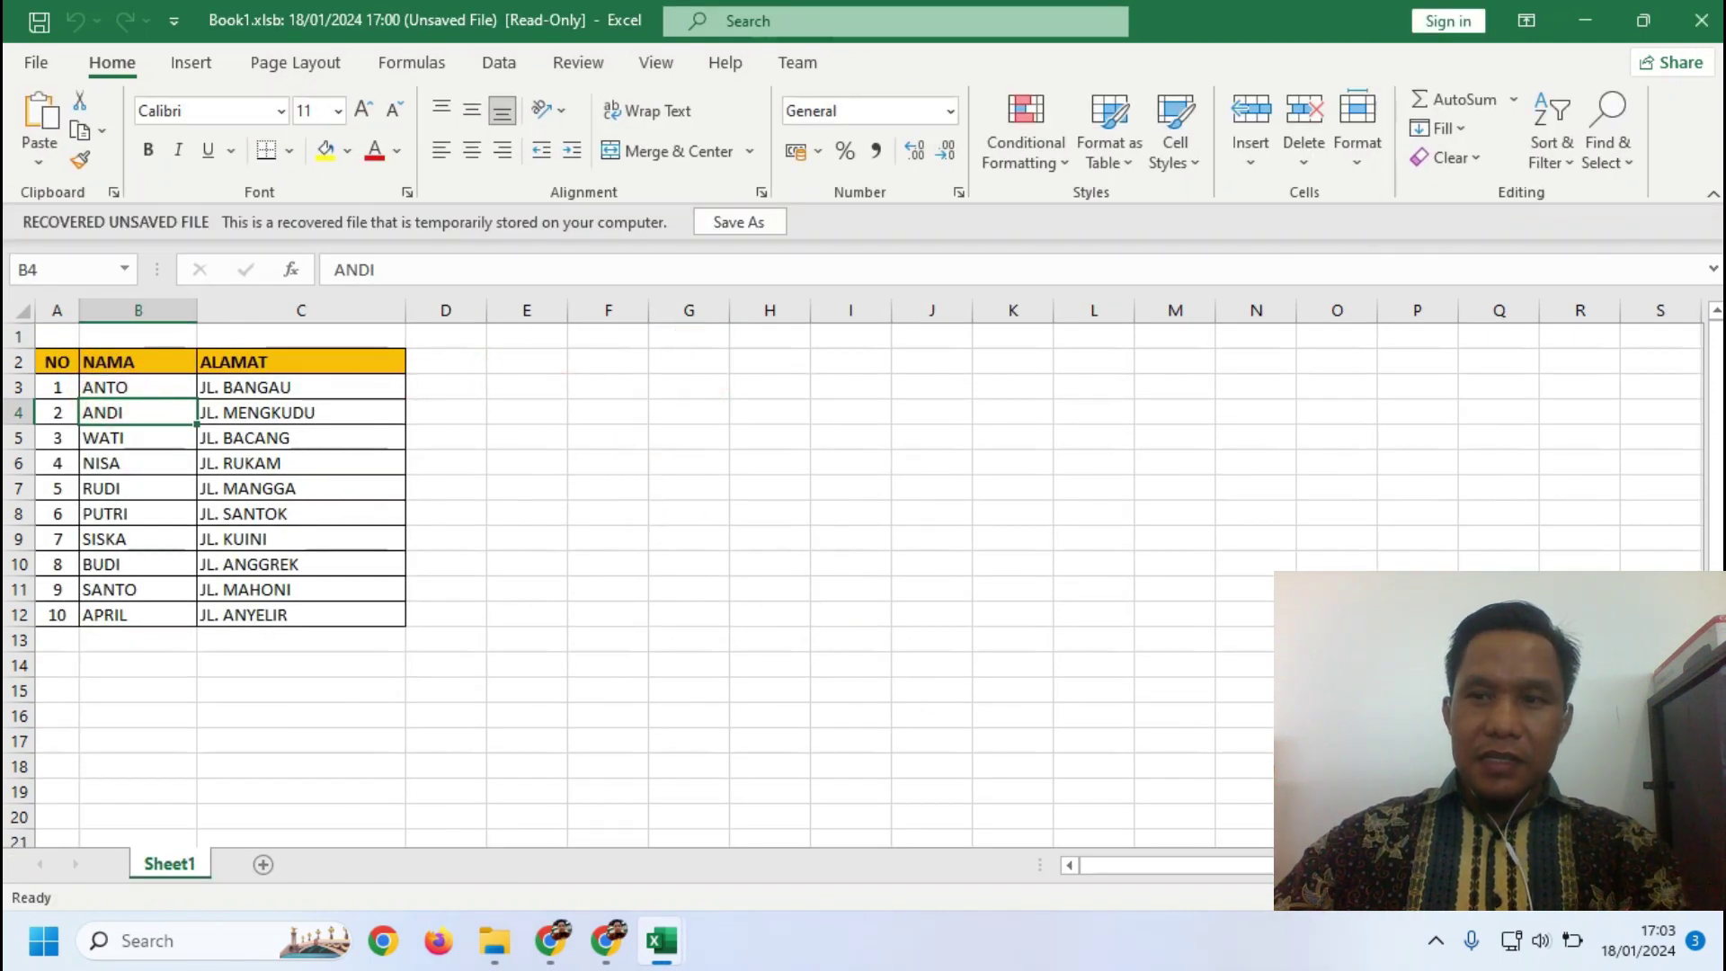
Close the recovered read-only copy, returning to the blank Book1 workbook
click(1701, 20)
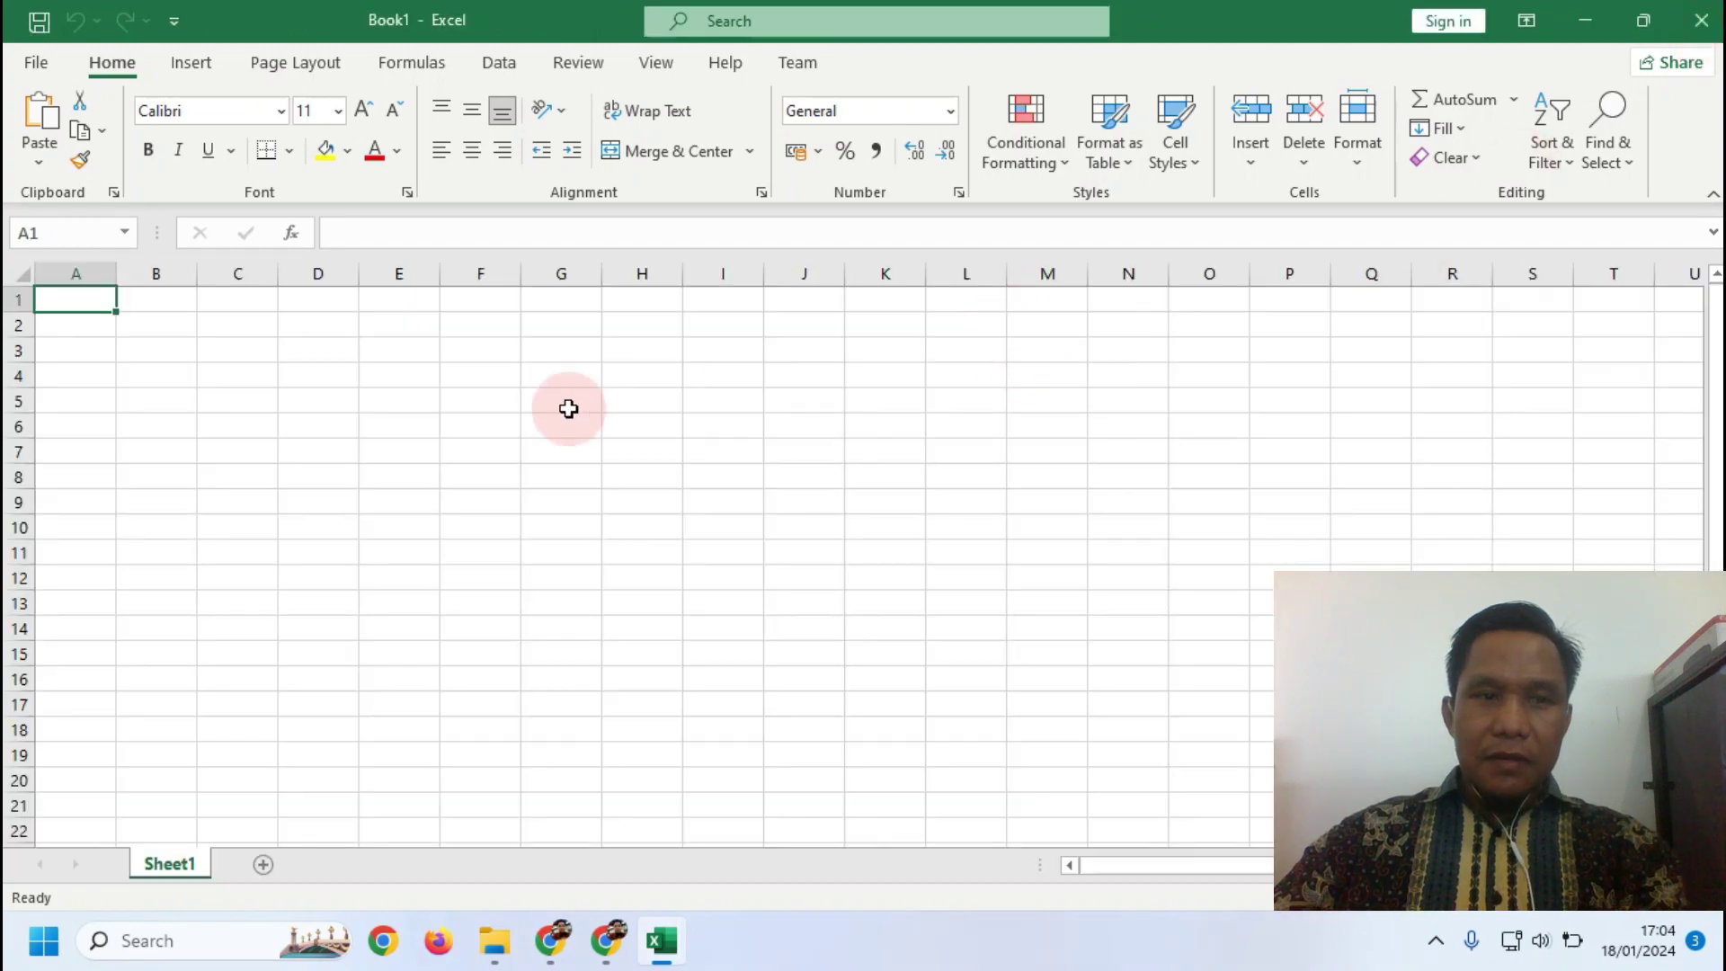
click(675, 944)
click(669, 939)
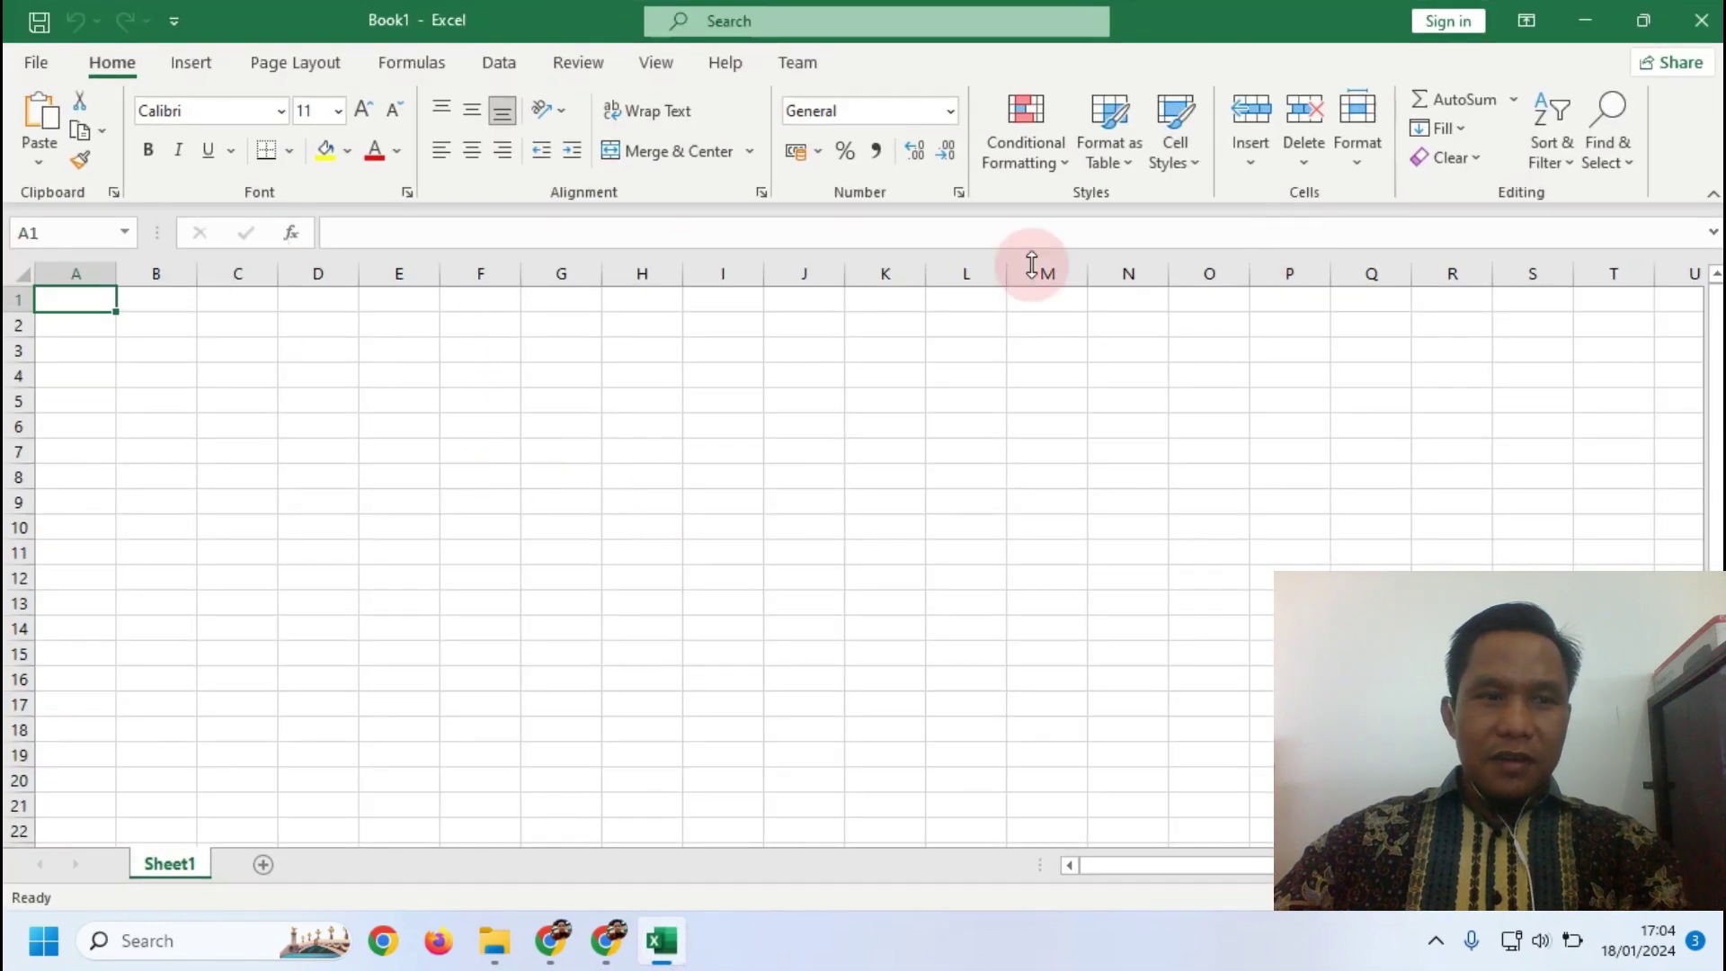
Bring up the Recover Unsaved Workbooks list from File > Info > Manage Workbook
click(49, 63)
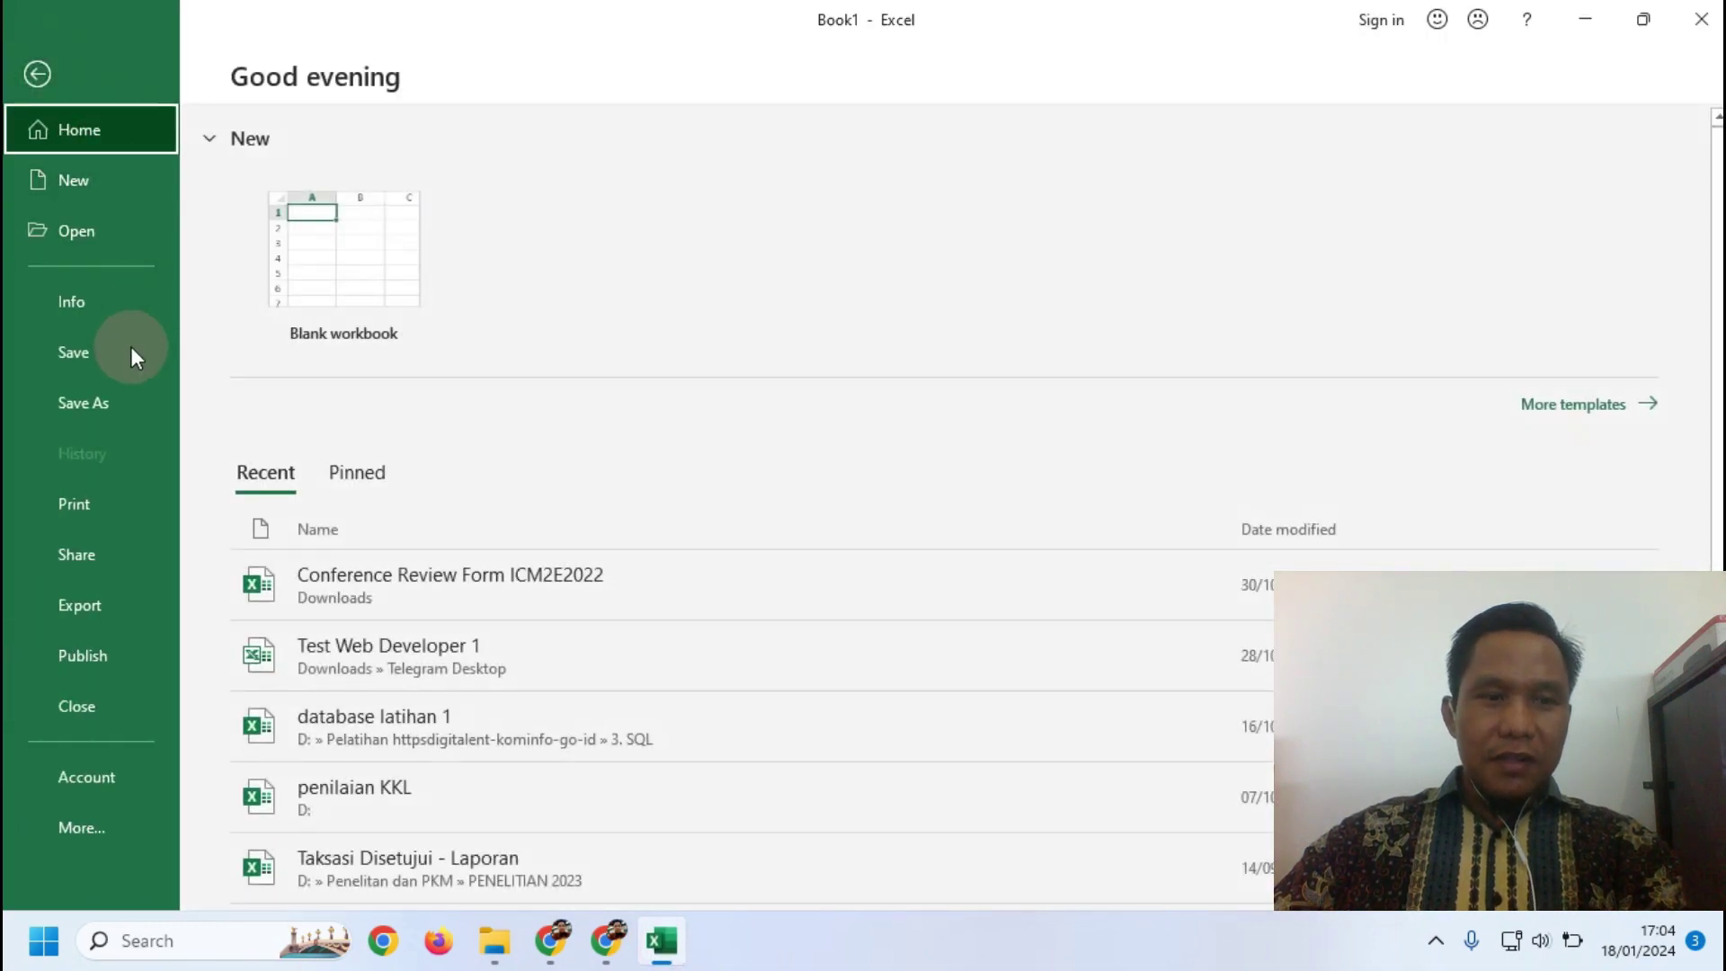
click(75, 304)
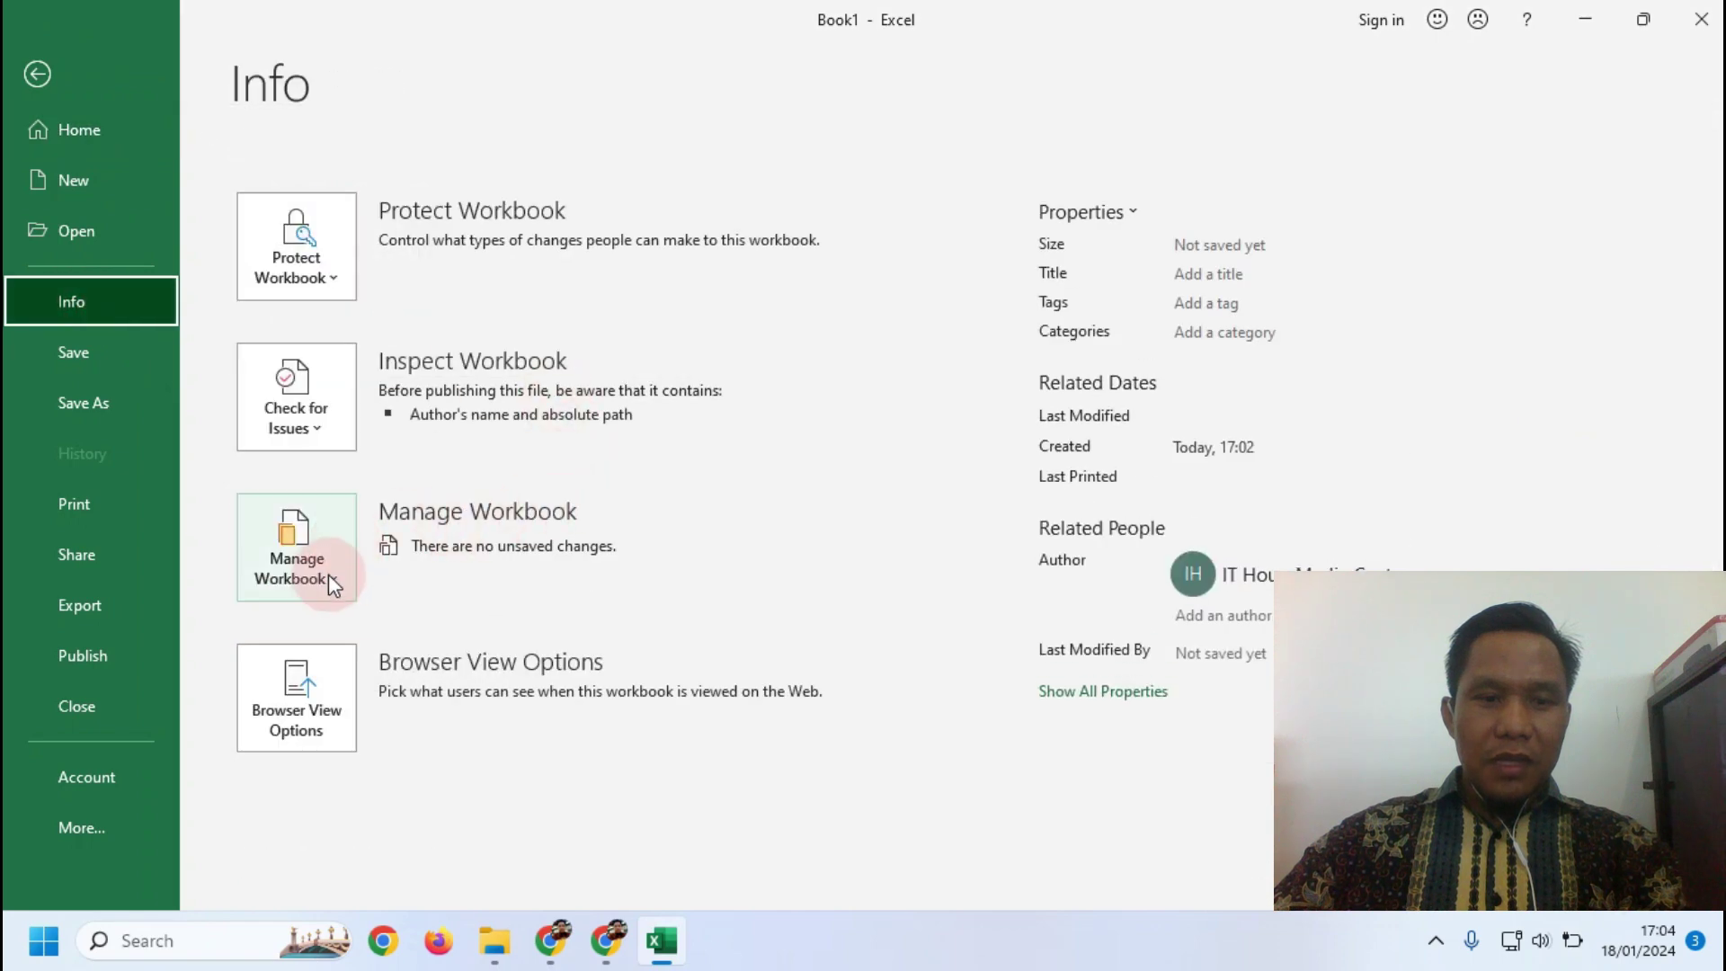
click(331, 577)
click(362, 622)
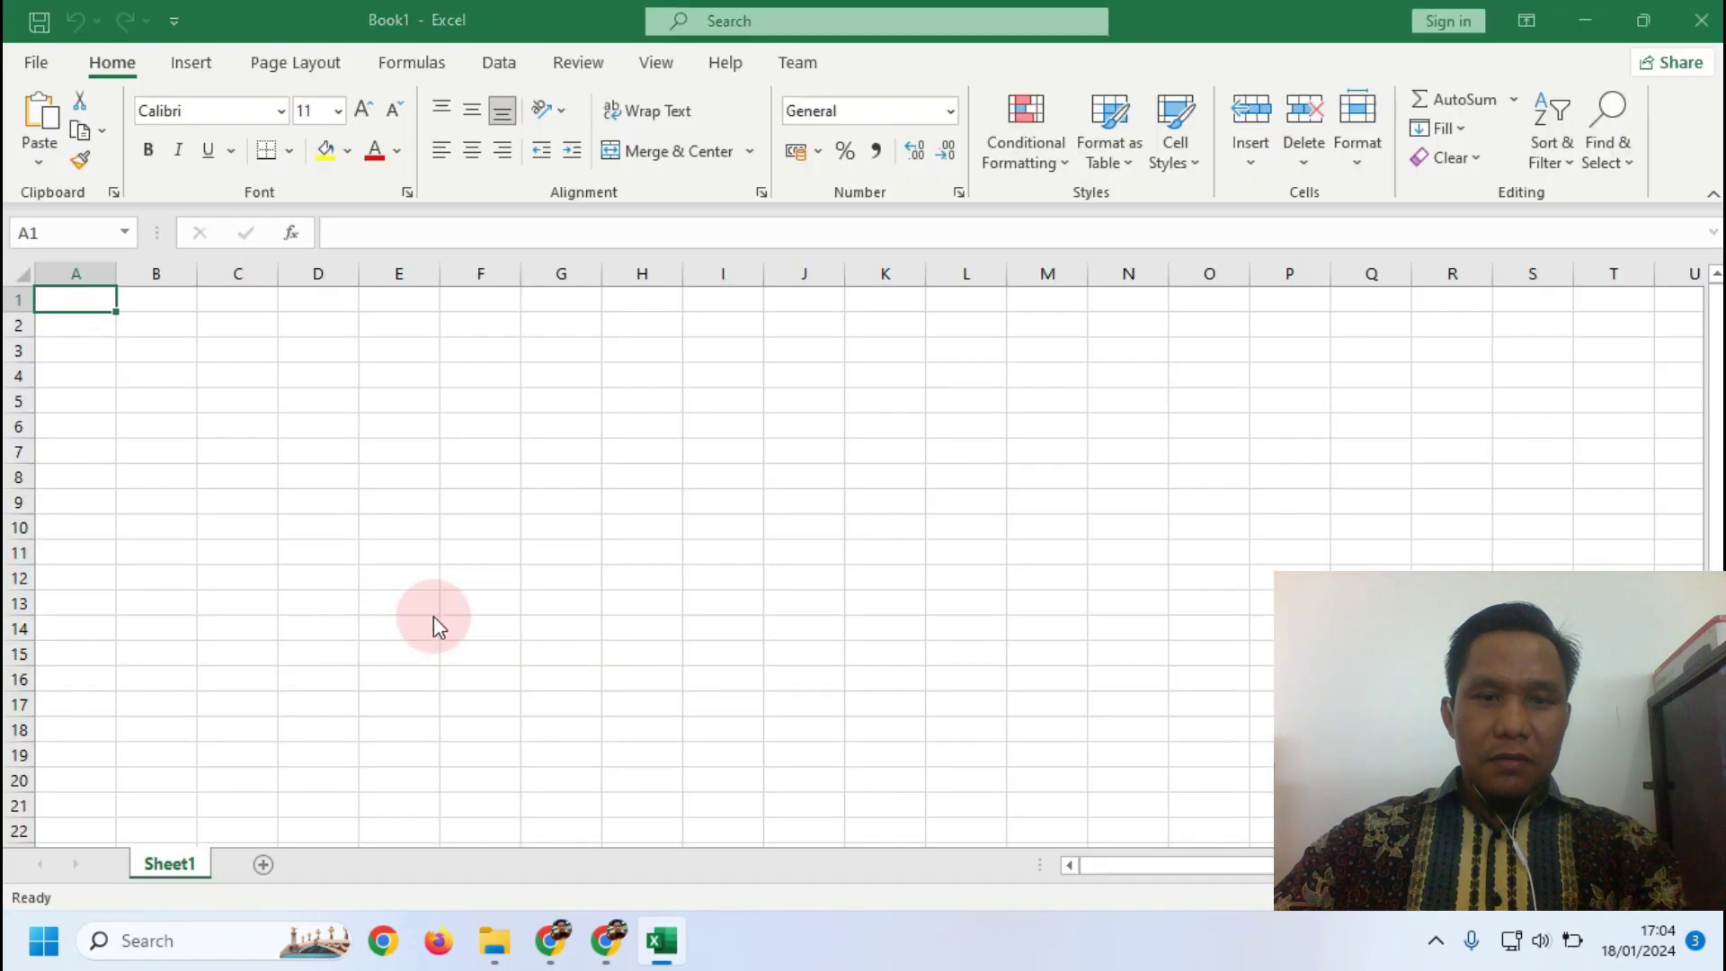
Open the unsaved Book1 copy from 17:00
click(631, 333)
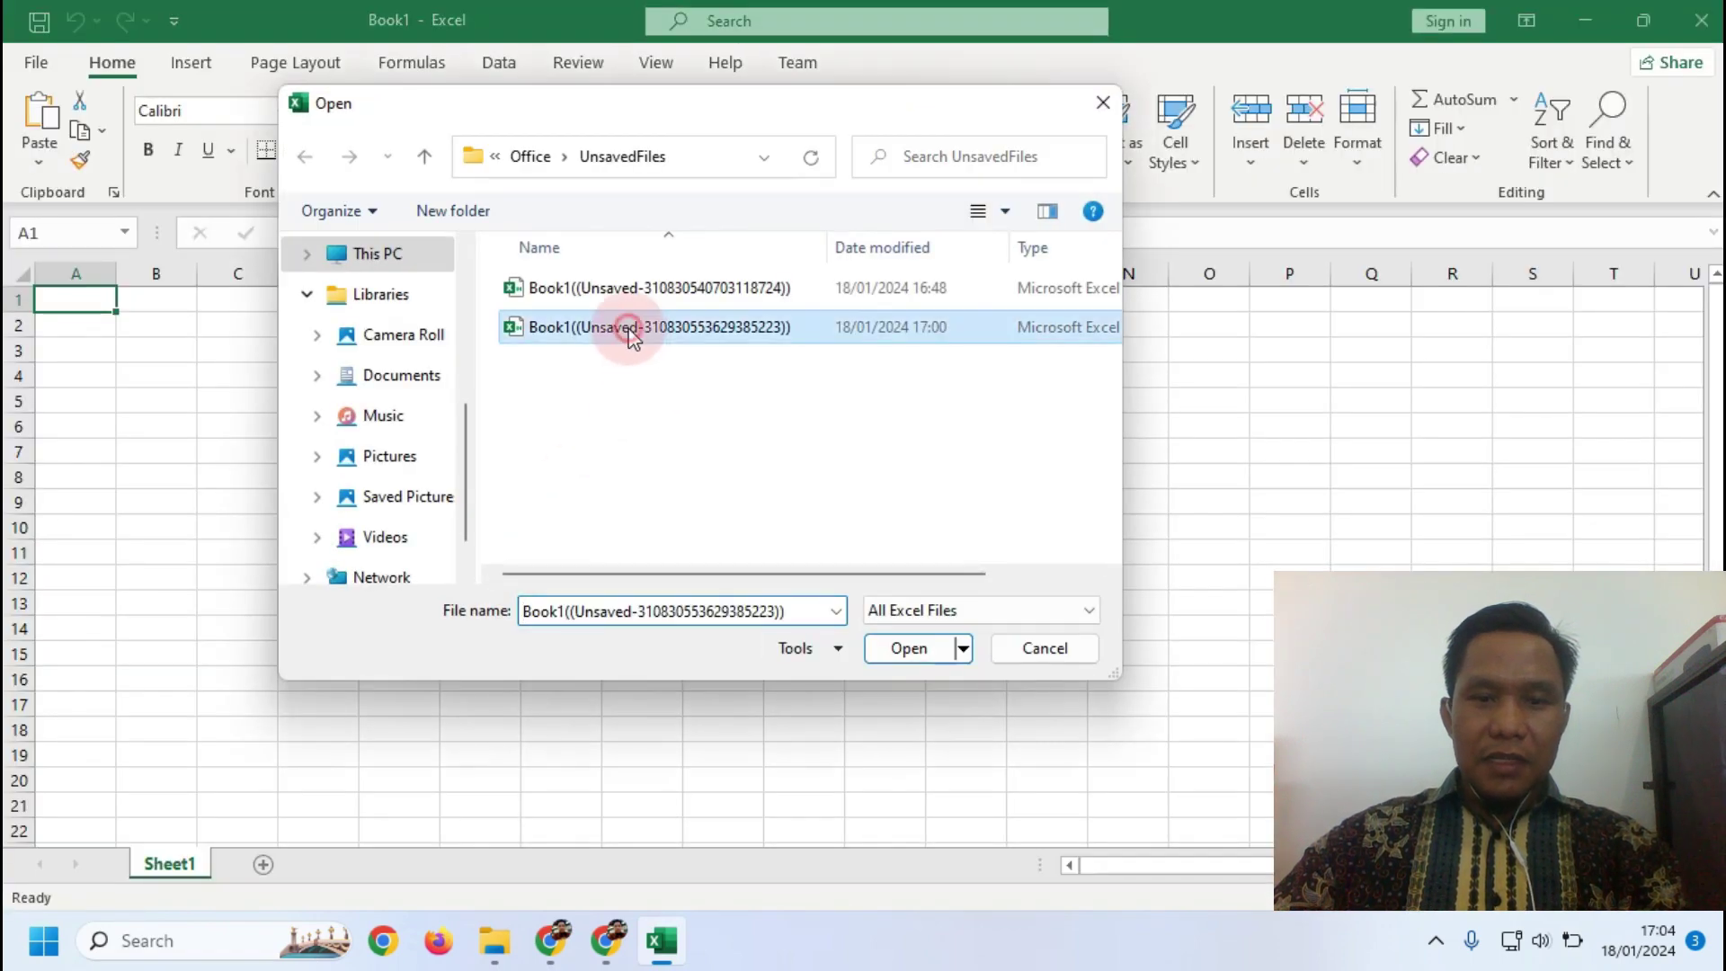
click(914, 649)
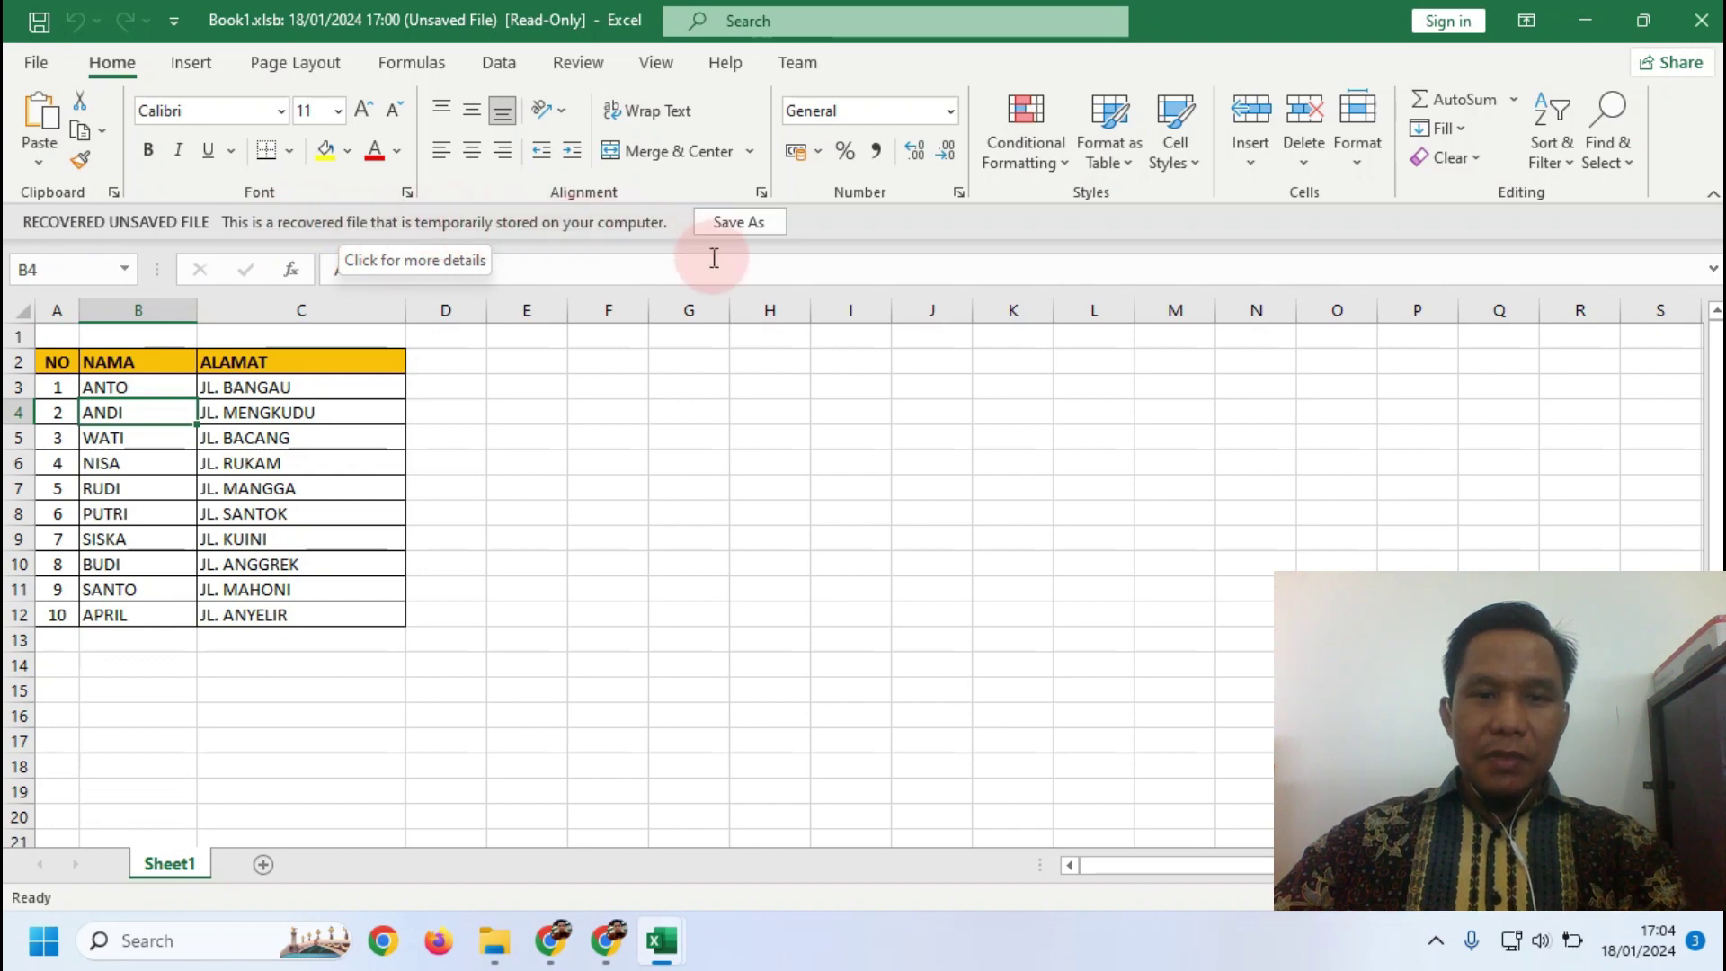
Begin Save As for the recovered file and browse to the Data 1 (D:) drive
click(735, 222)
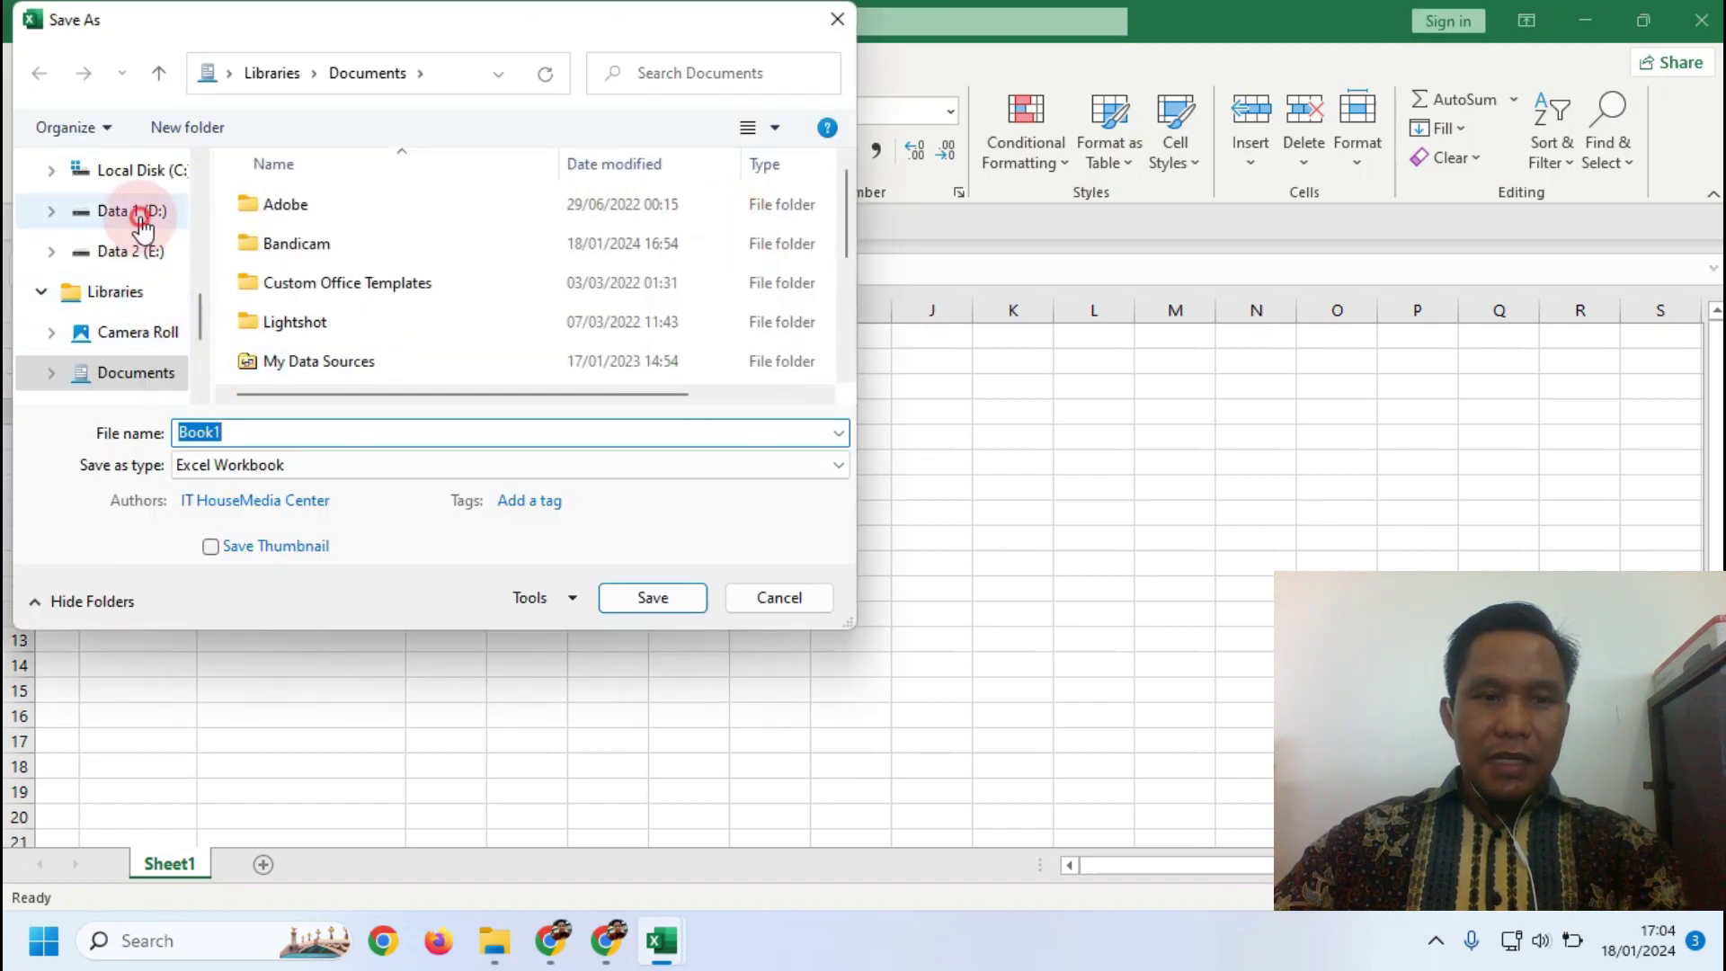
click(142, 225)
click(327, 245)
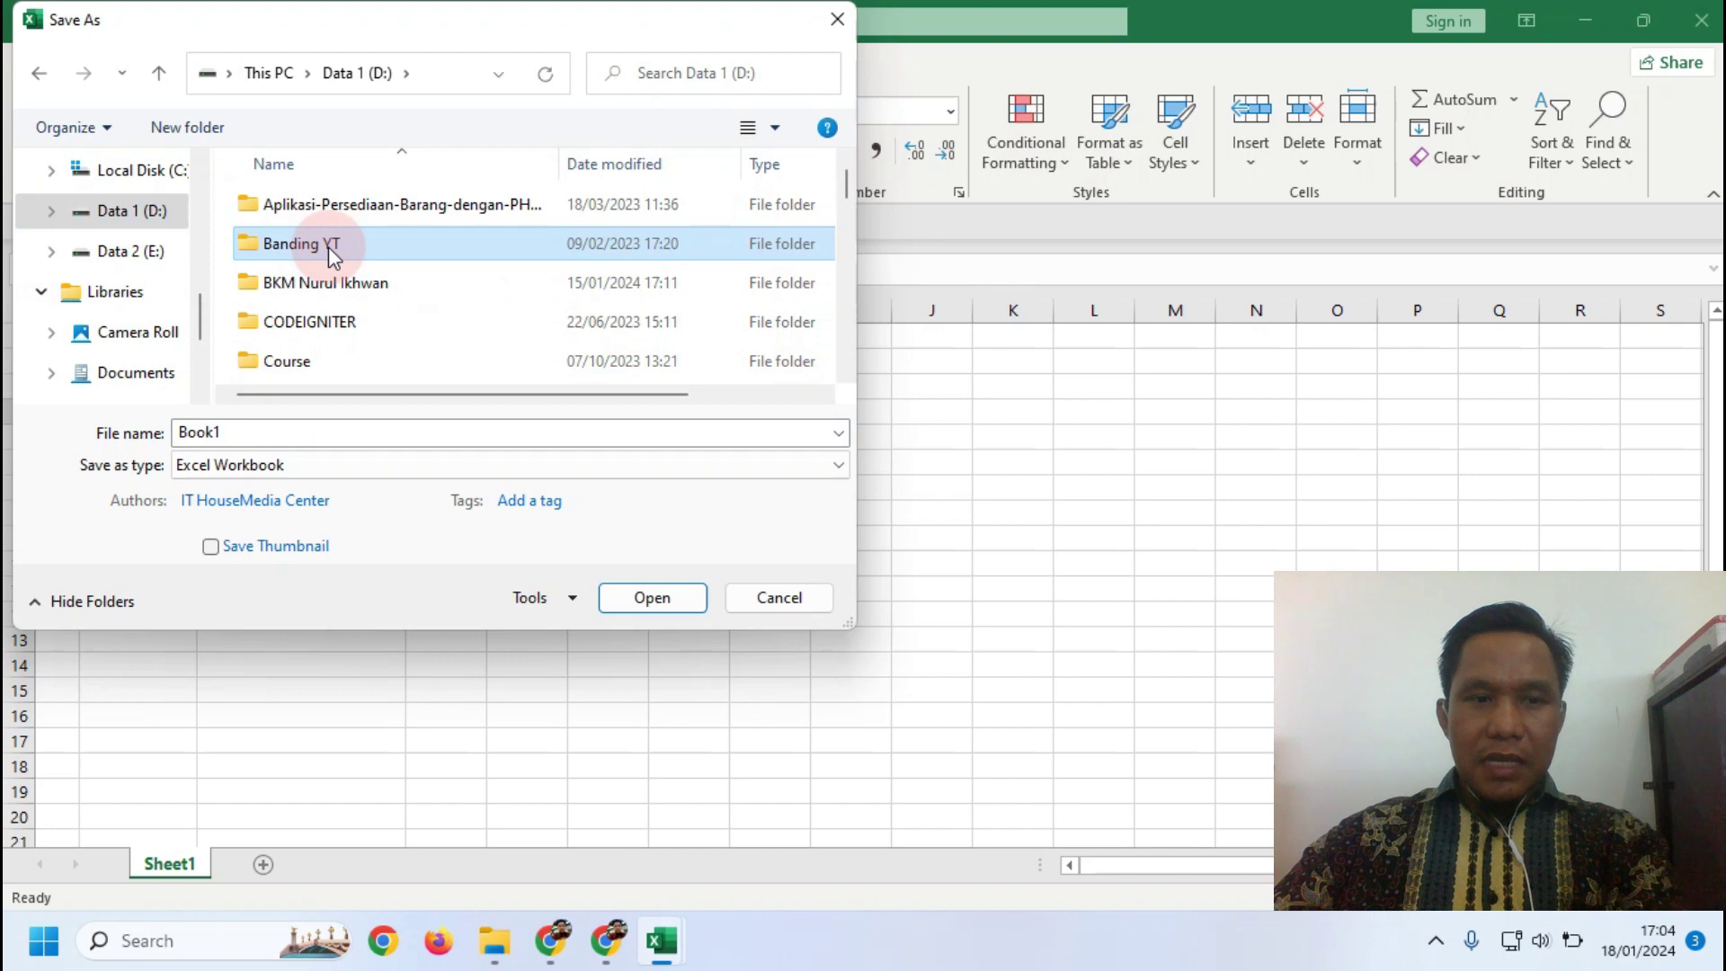
scroll(327, 282, down, 5)
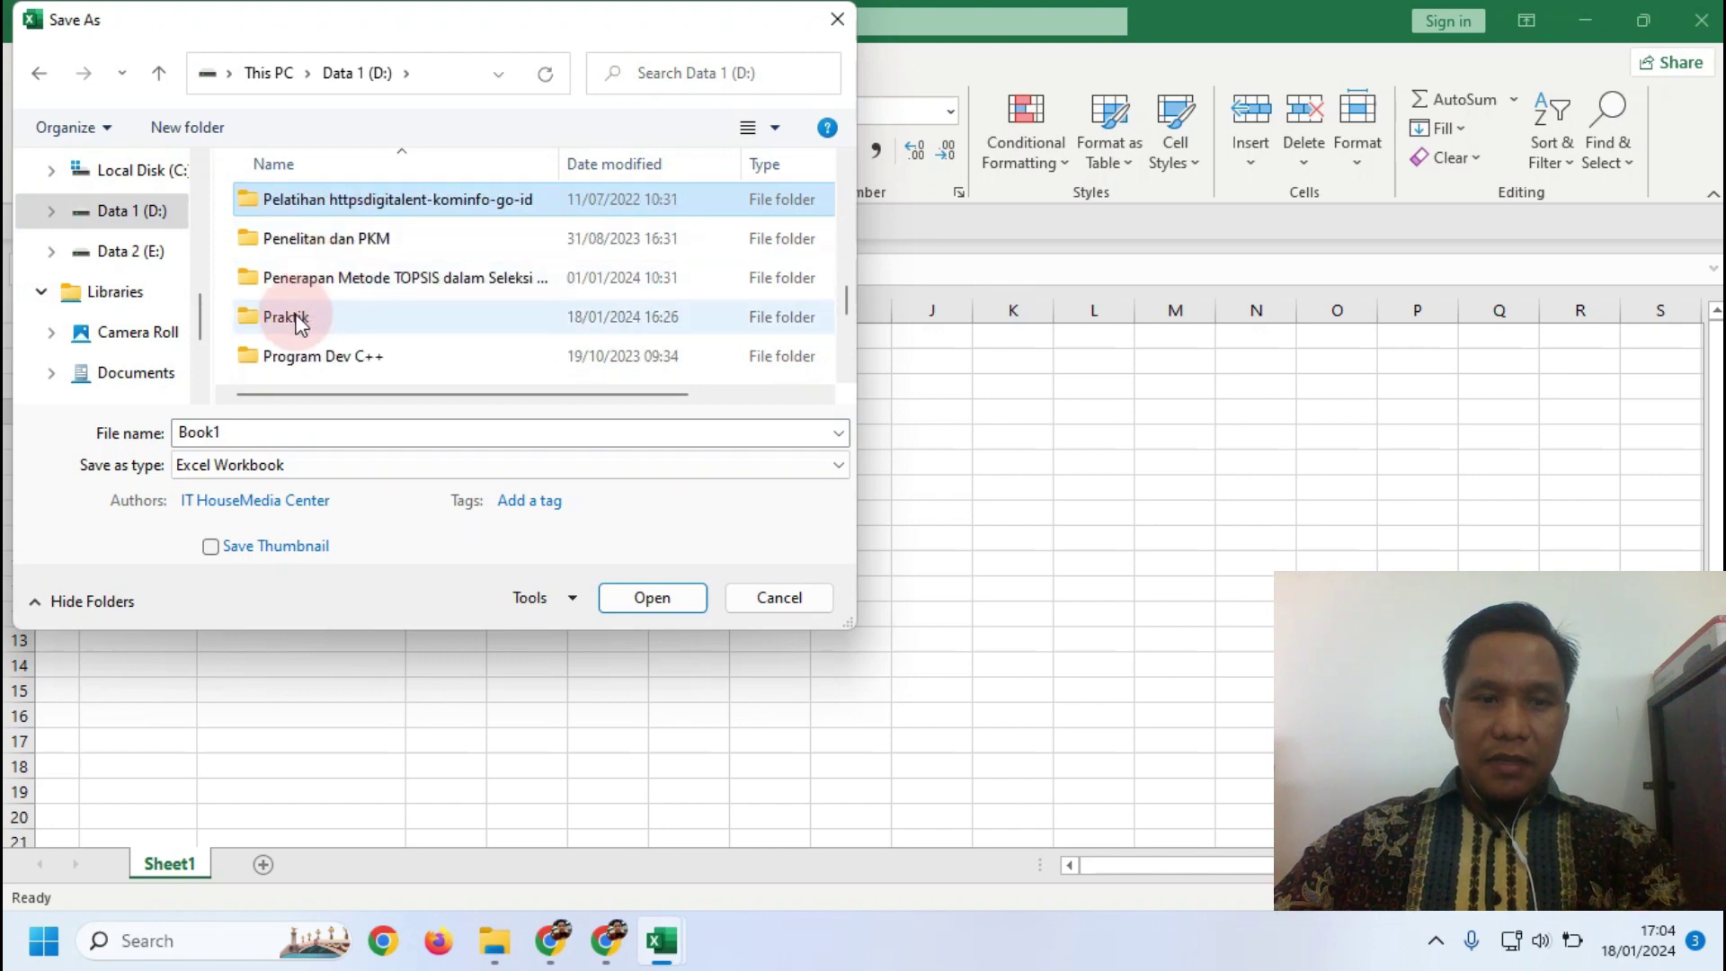
click(294, 317)
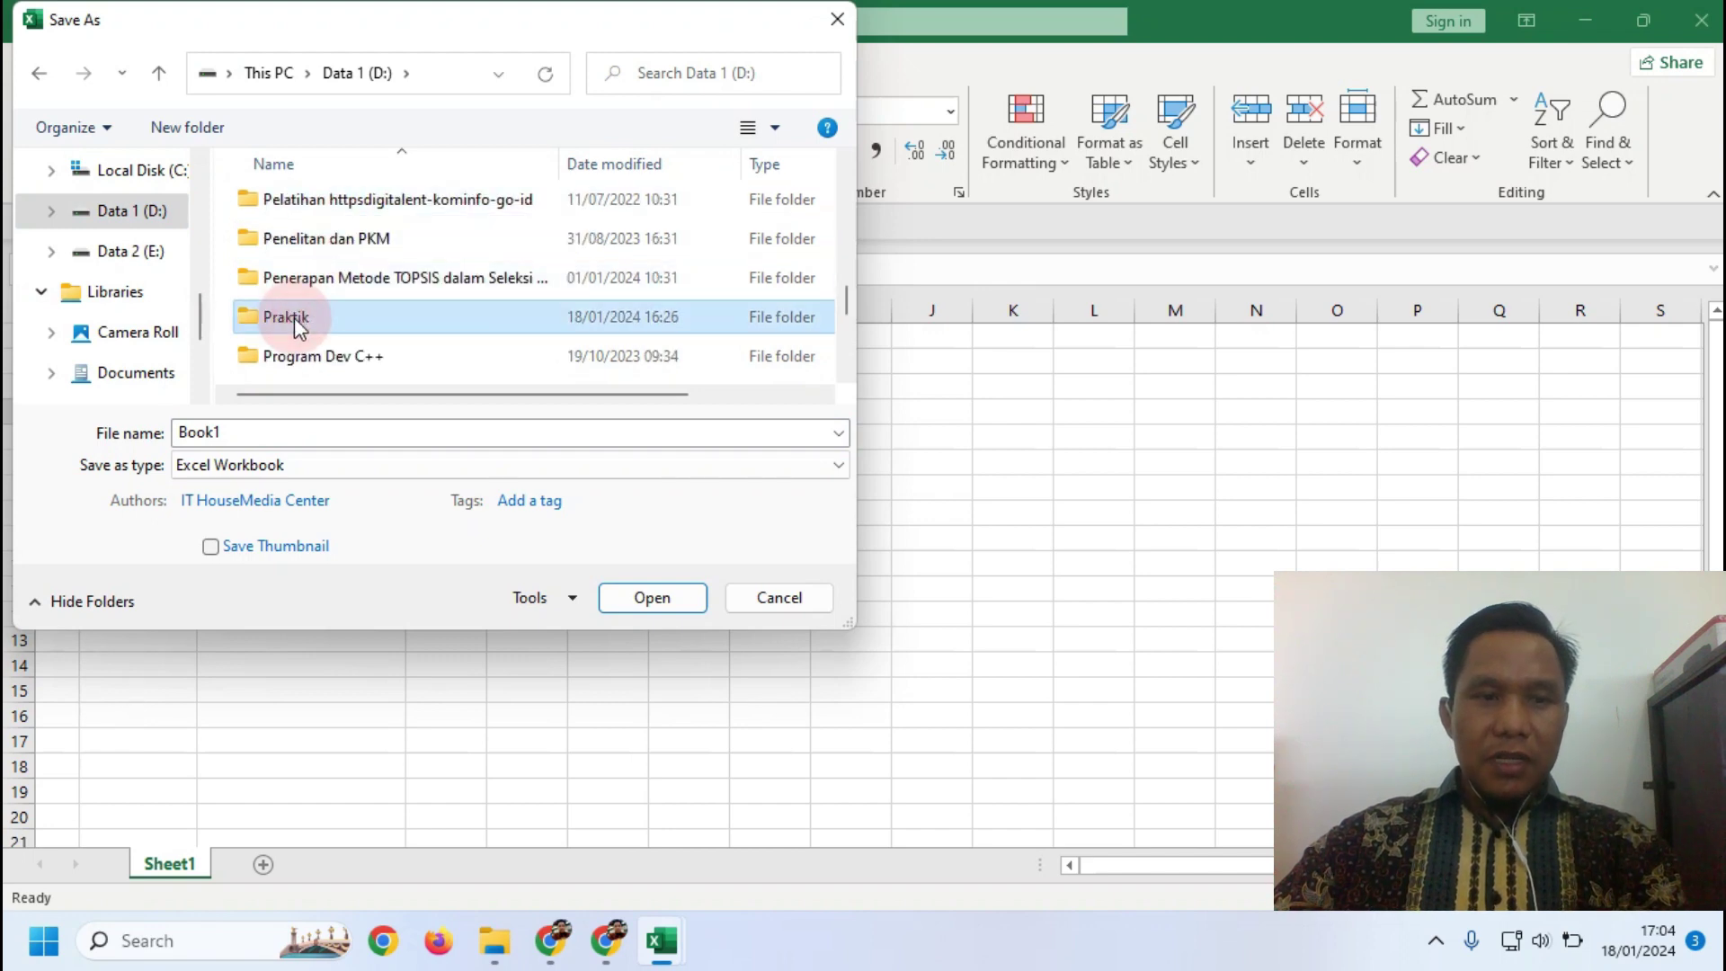
Create a PRAKTIK EXCEL folder on D: and save the workbook there as DATA SISWA
click(179, 128)
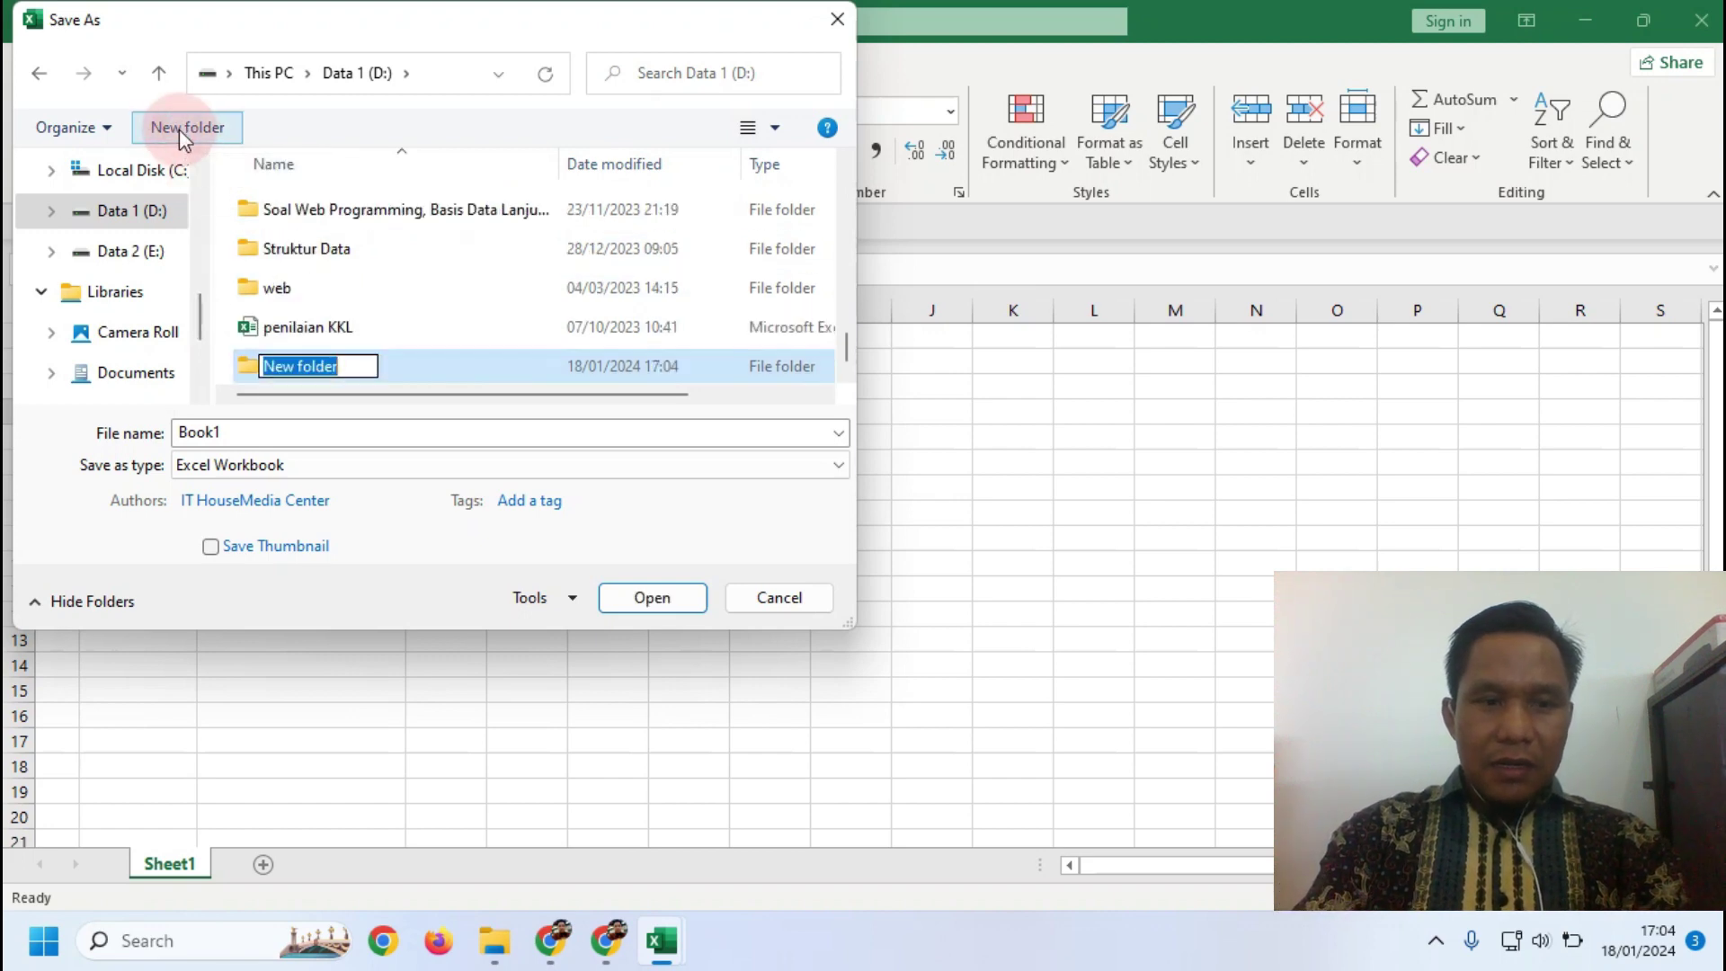
text(PRAKTIK)
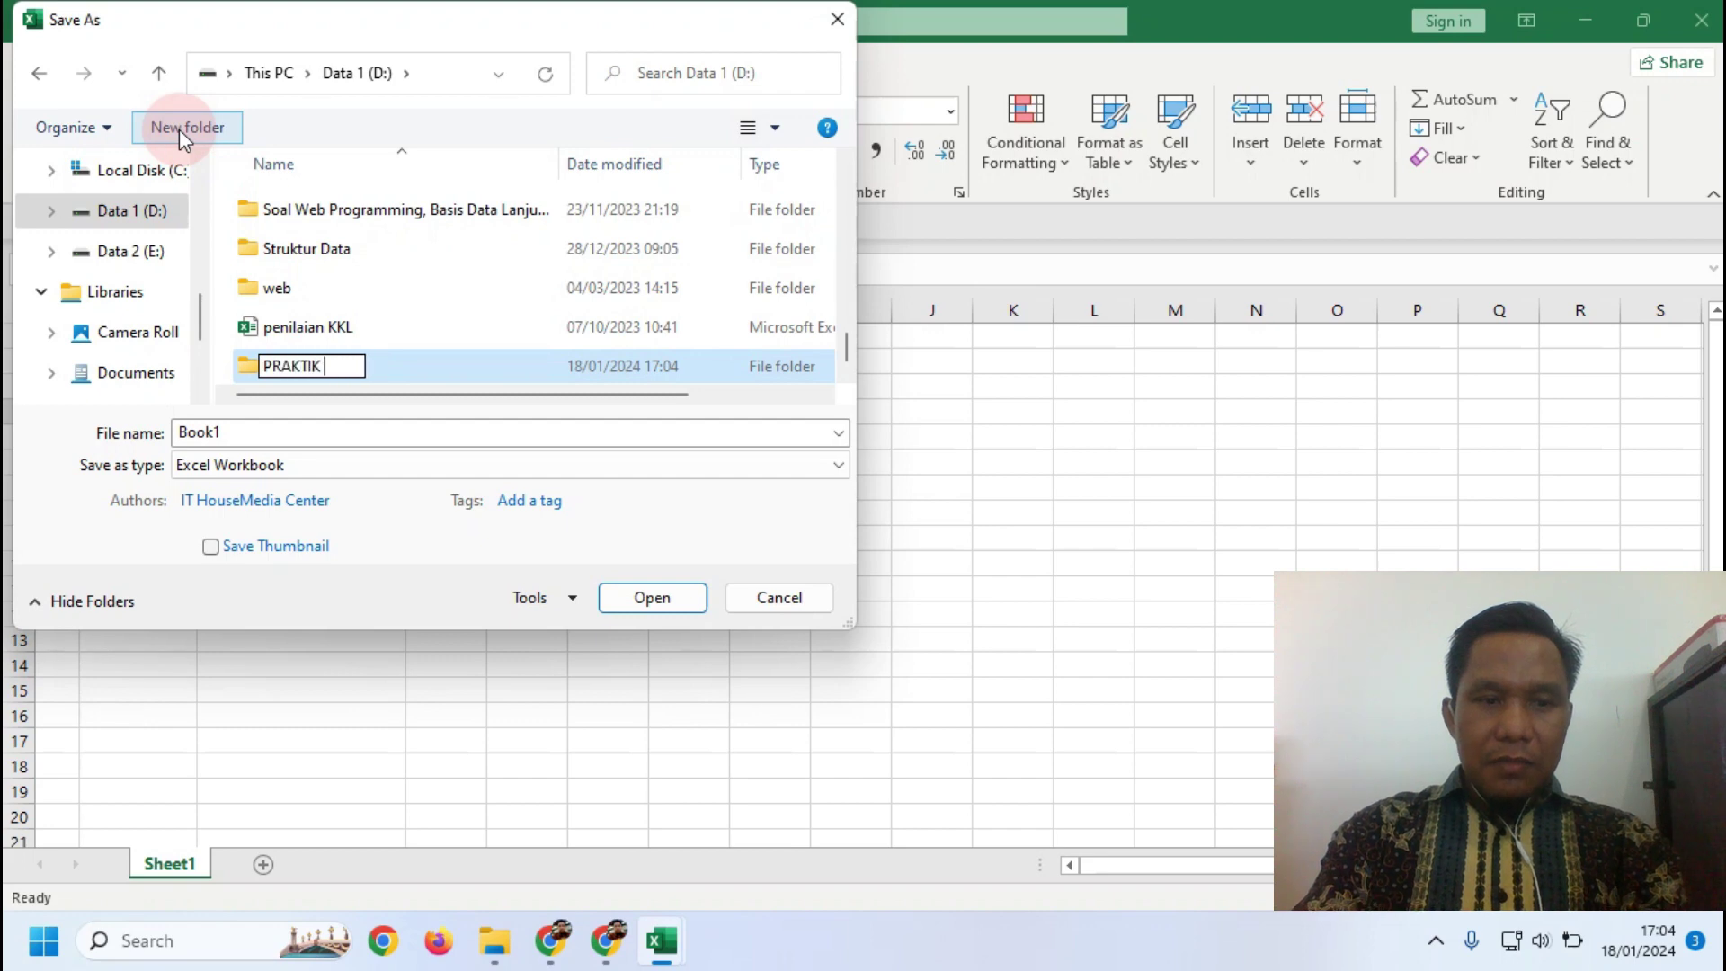
text( EXCEL)
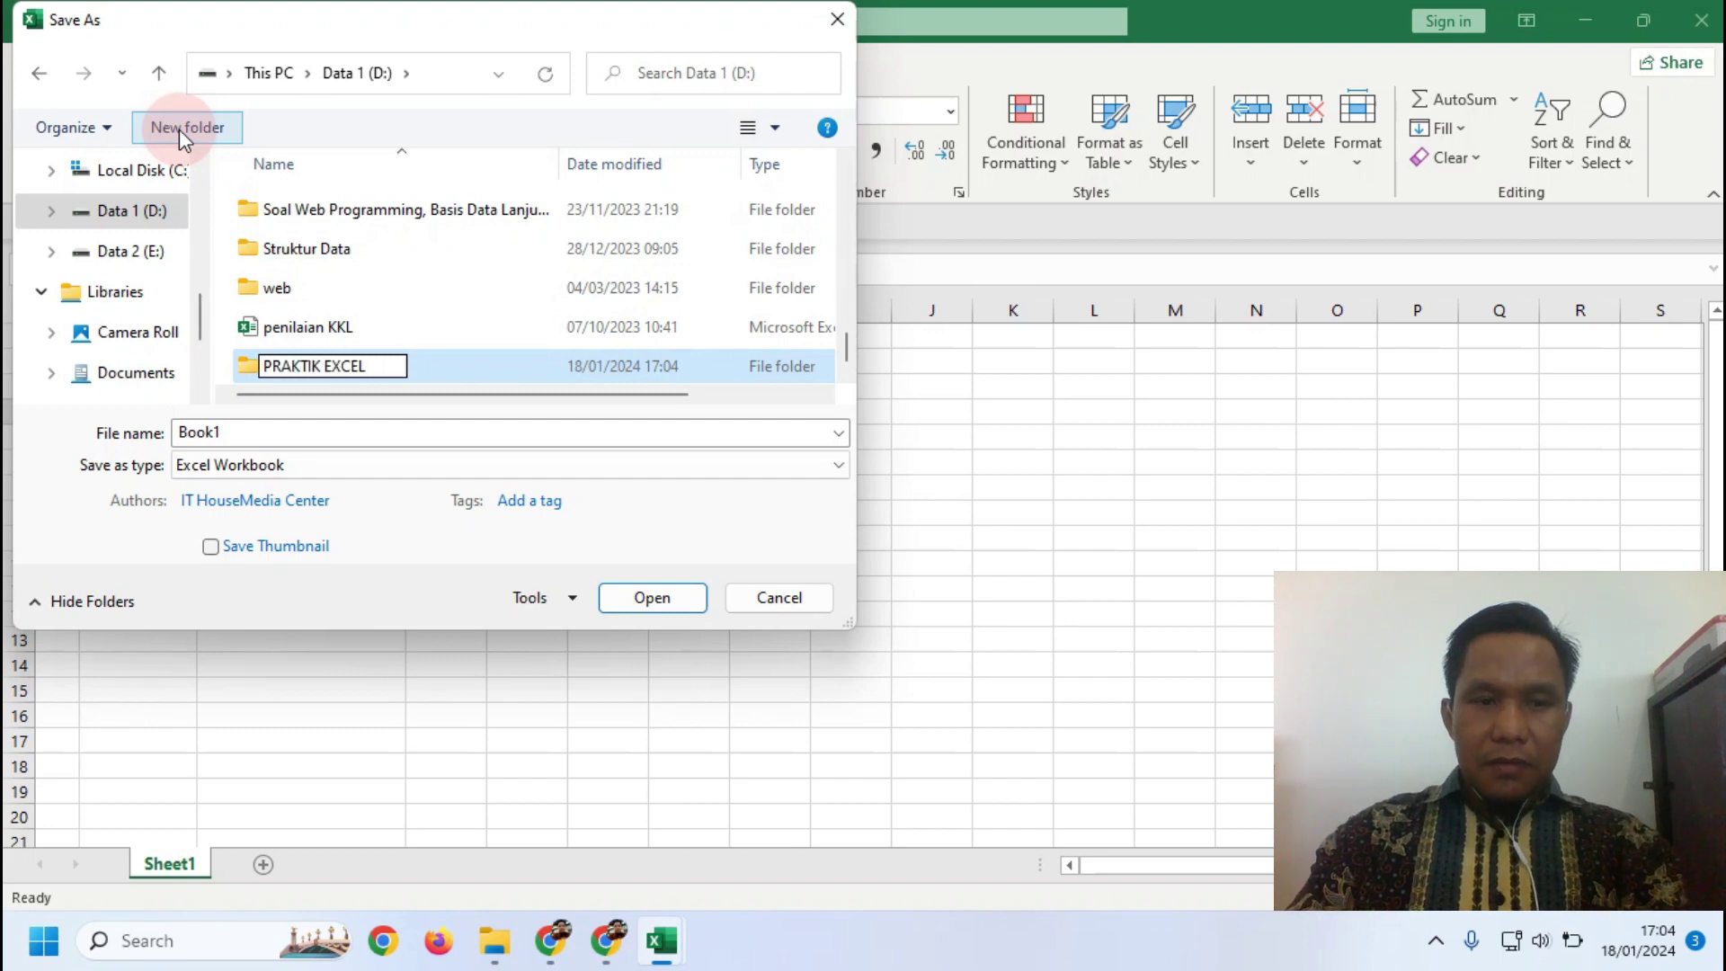
key(Return)
key(Return)
double_click(235, 428)
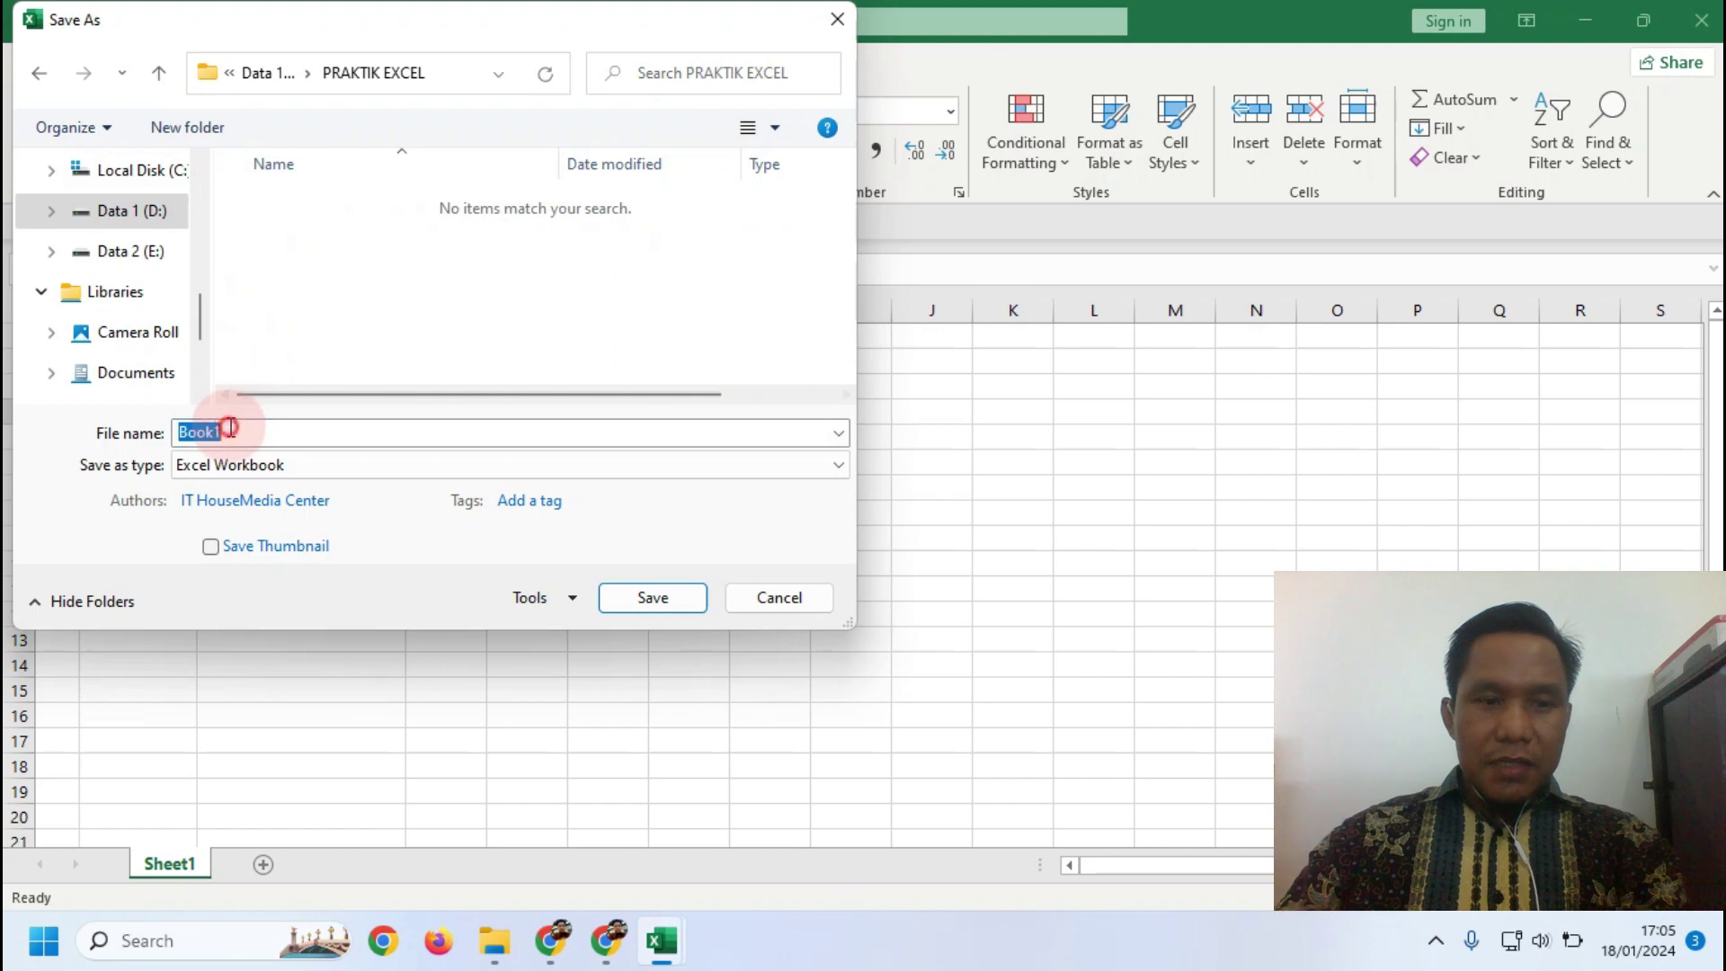
text(DATA SISWA)
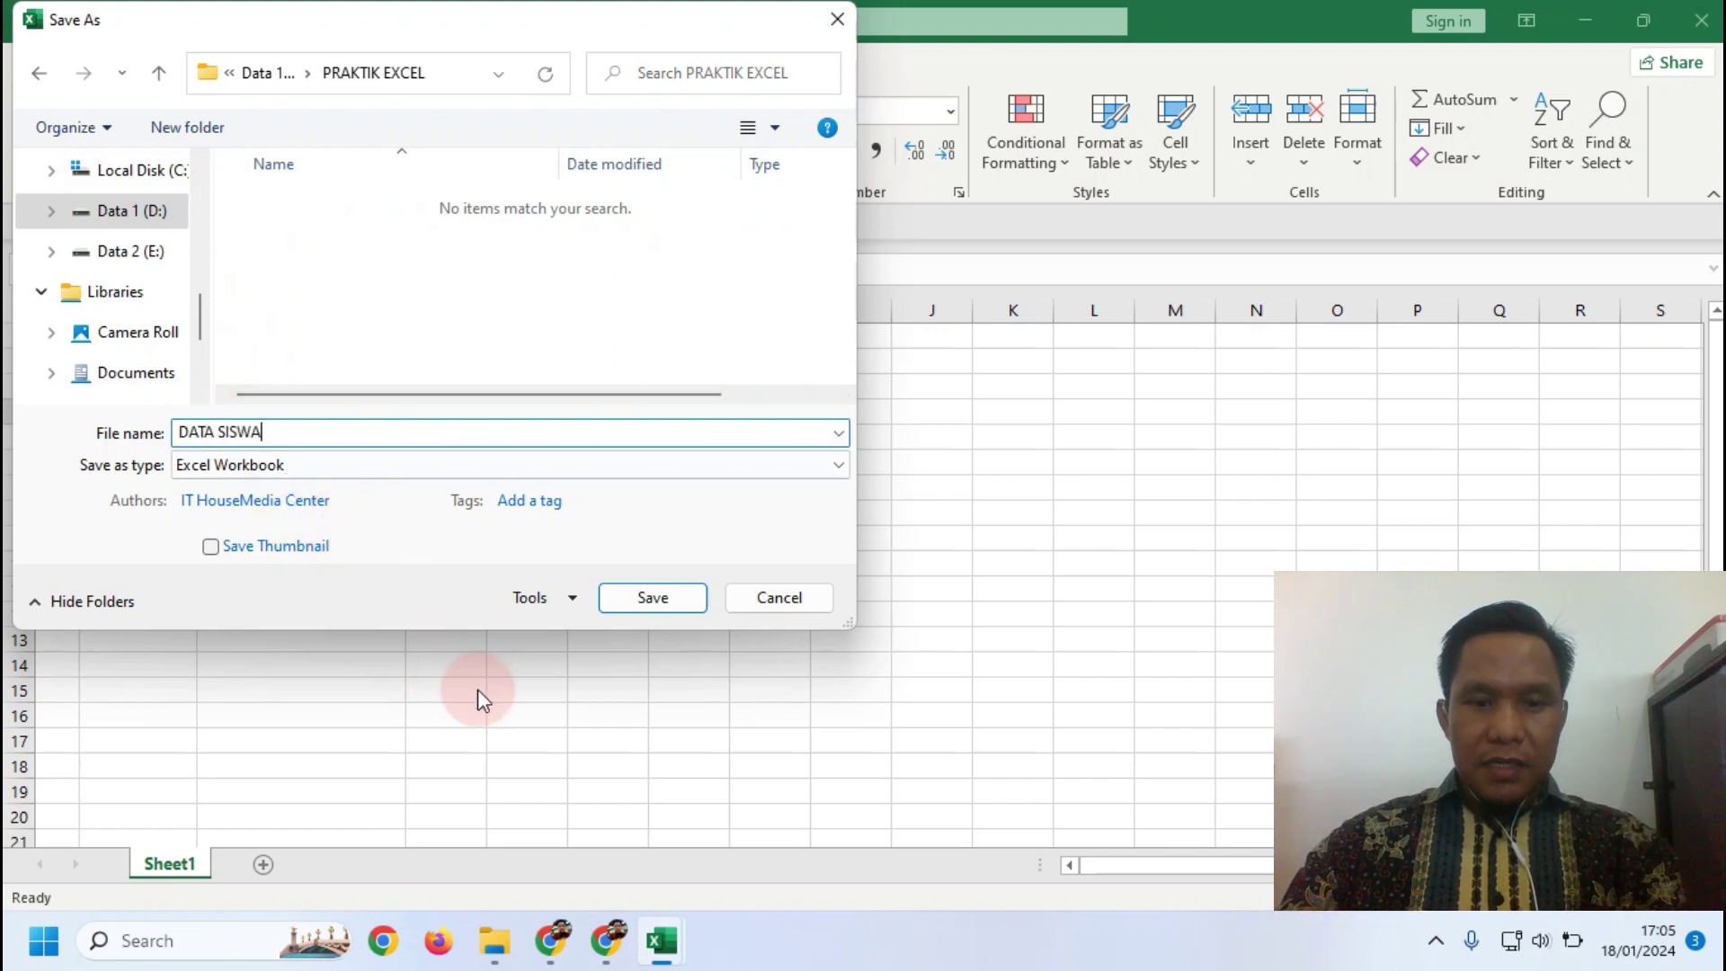
click(647, 597)
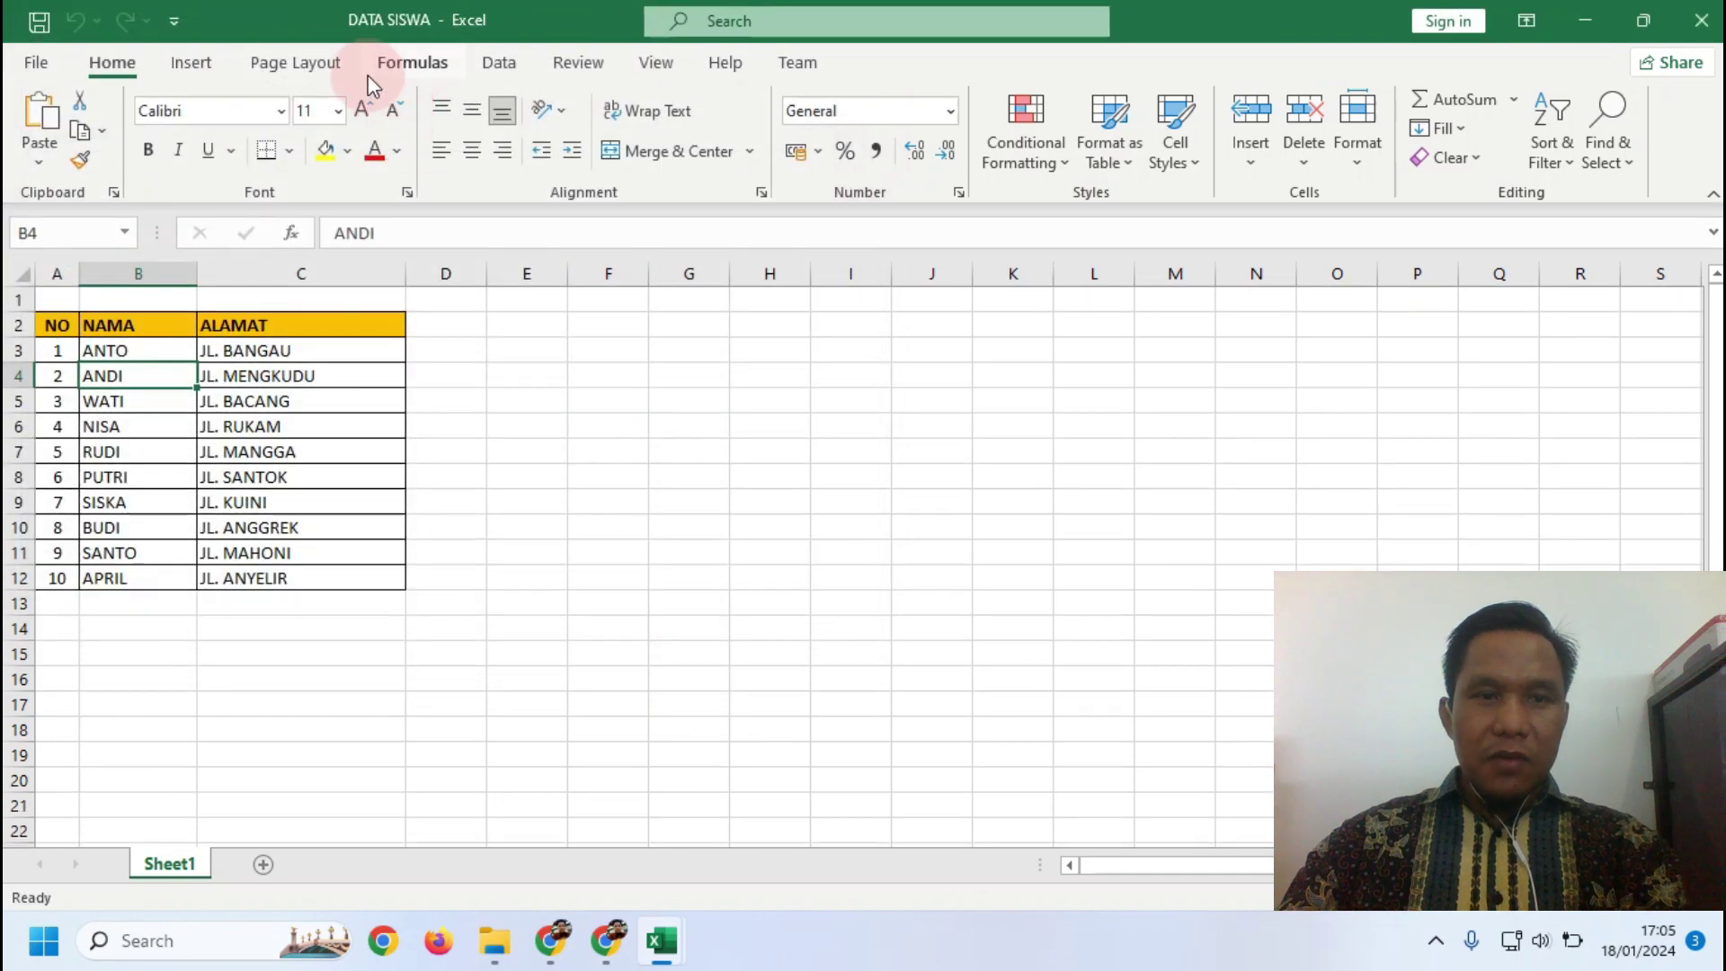